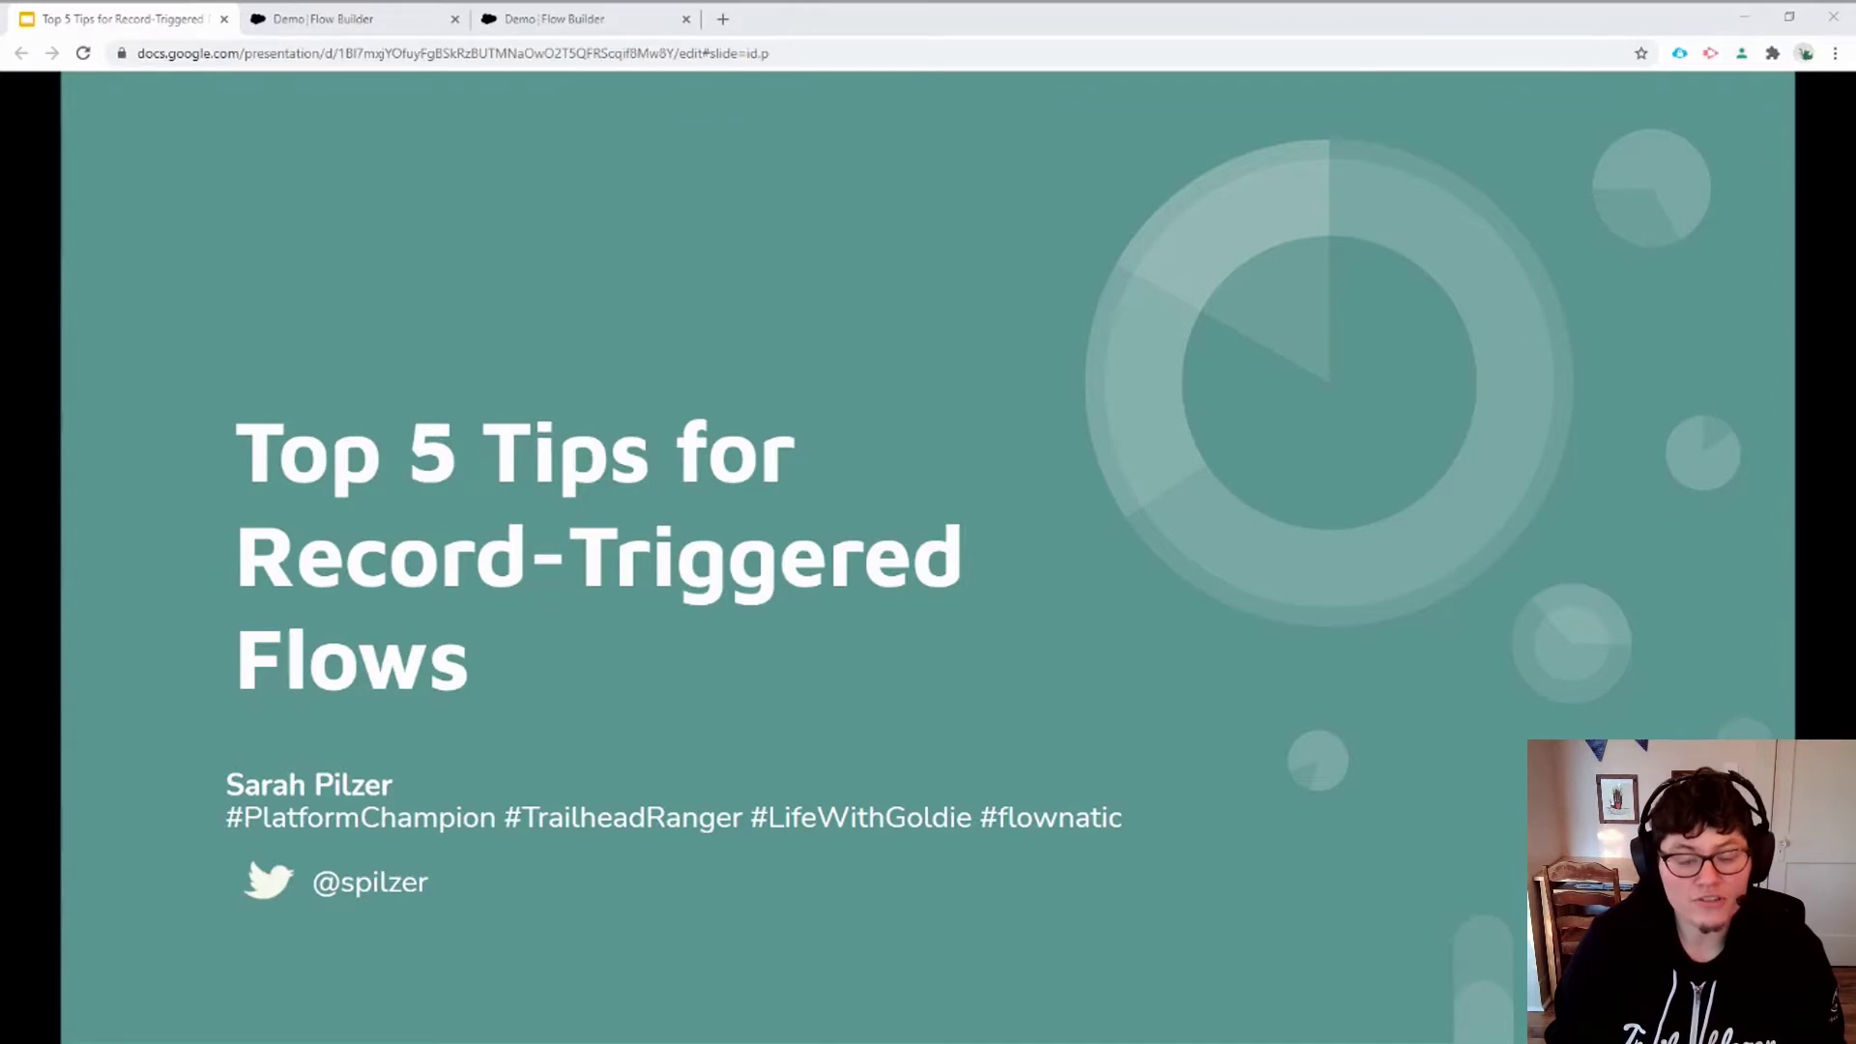
Advance the slideshow from the title slide to tip 1, knowing when a flow triggers in the Order of Execution.
key(Right)
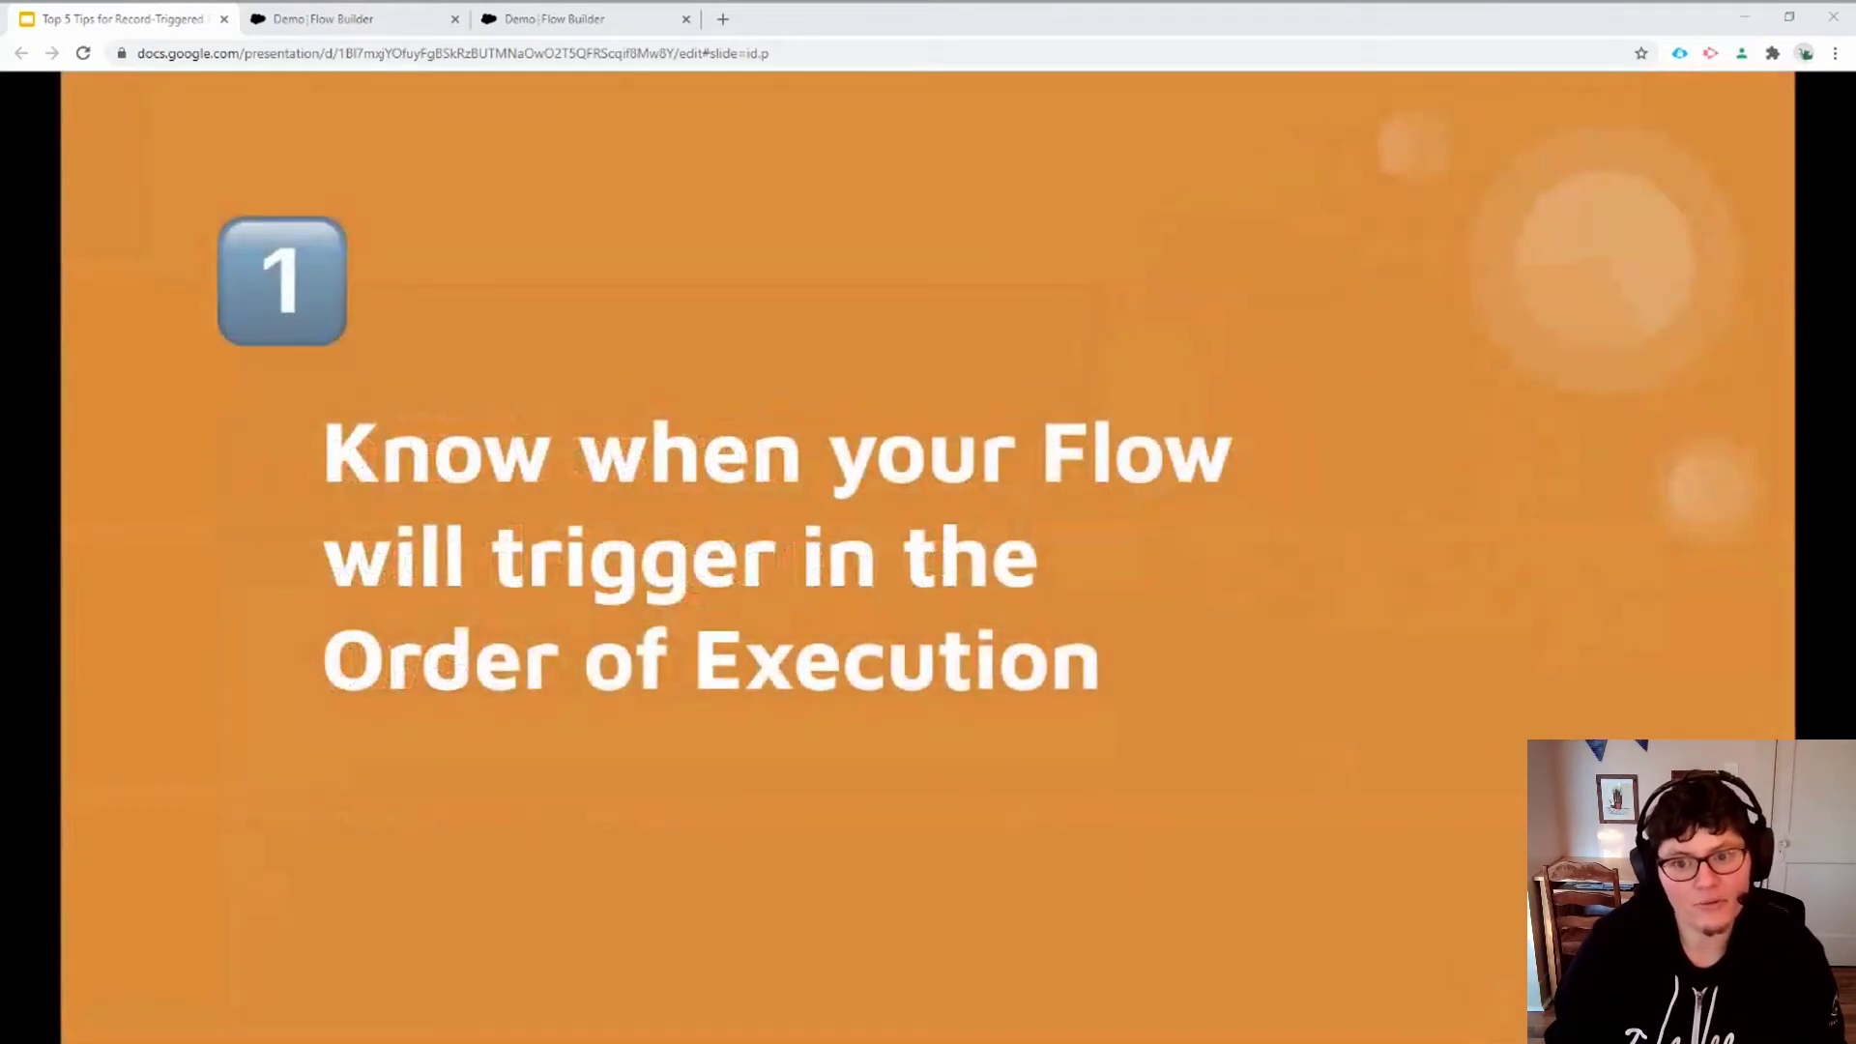
Move on to the Order of Execution diagram slide, from Load Record to Database Commit.
key(Right)
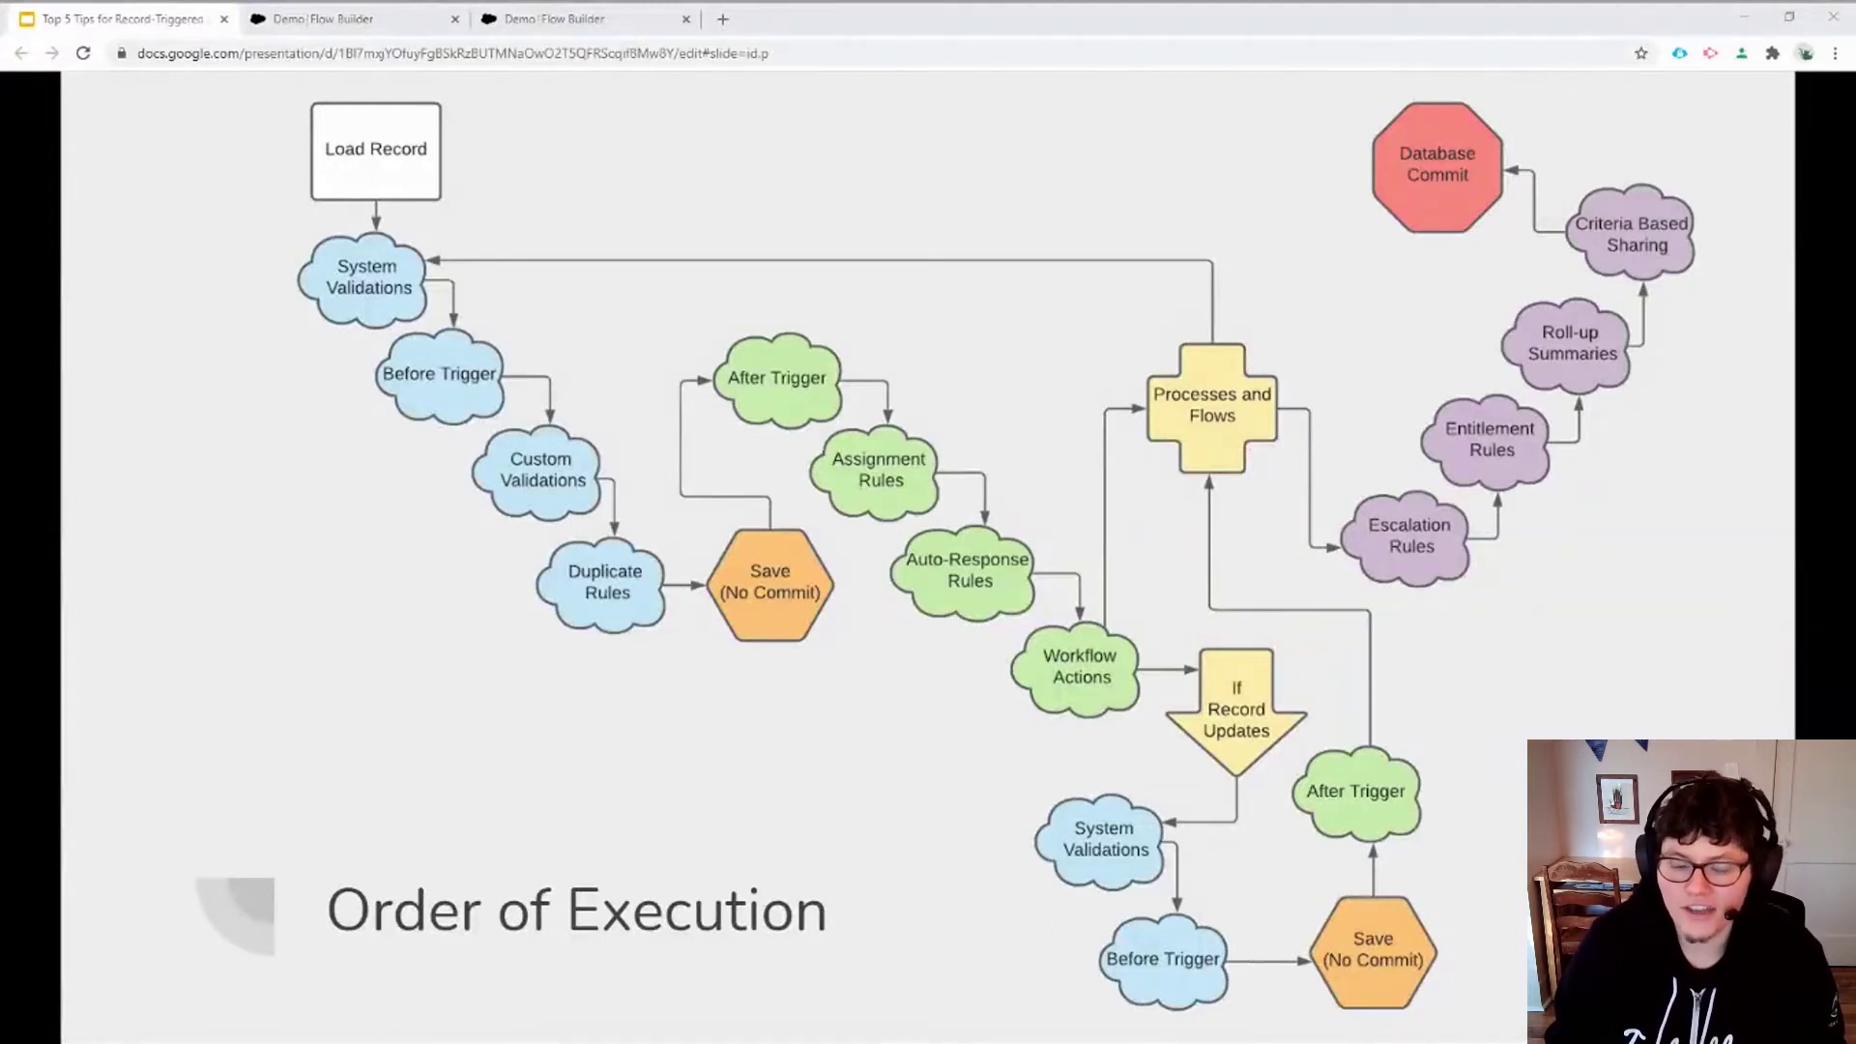
Play the diagram animations emphasising Load Record, validation, Before Trigger and Duplicate Rules steps.
key(Right)
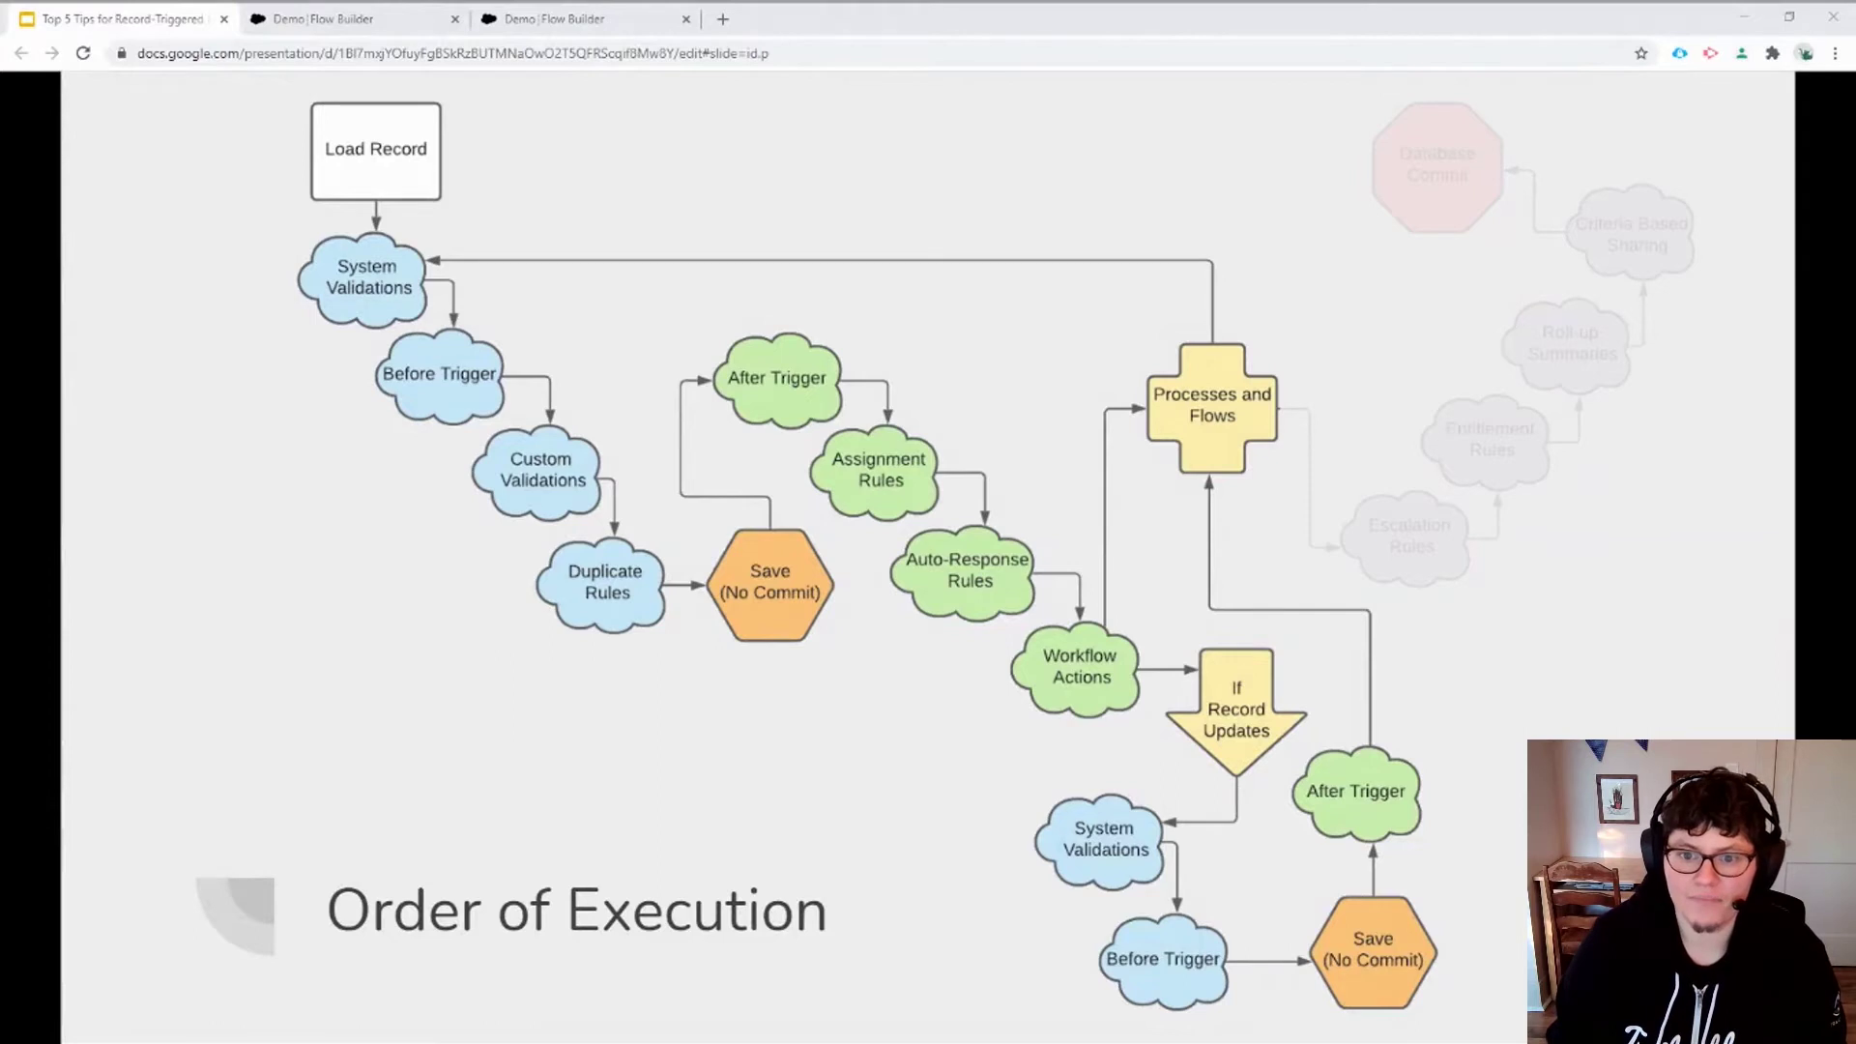
key(Right)
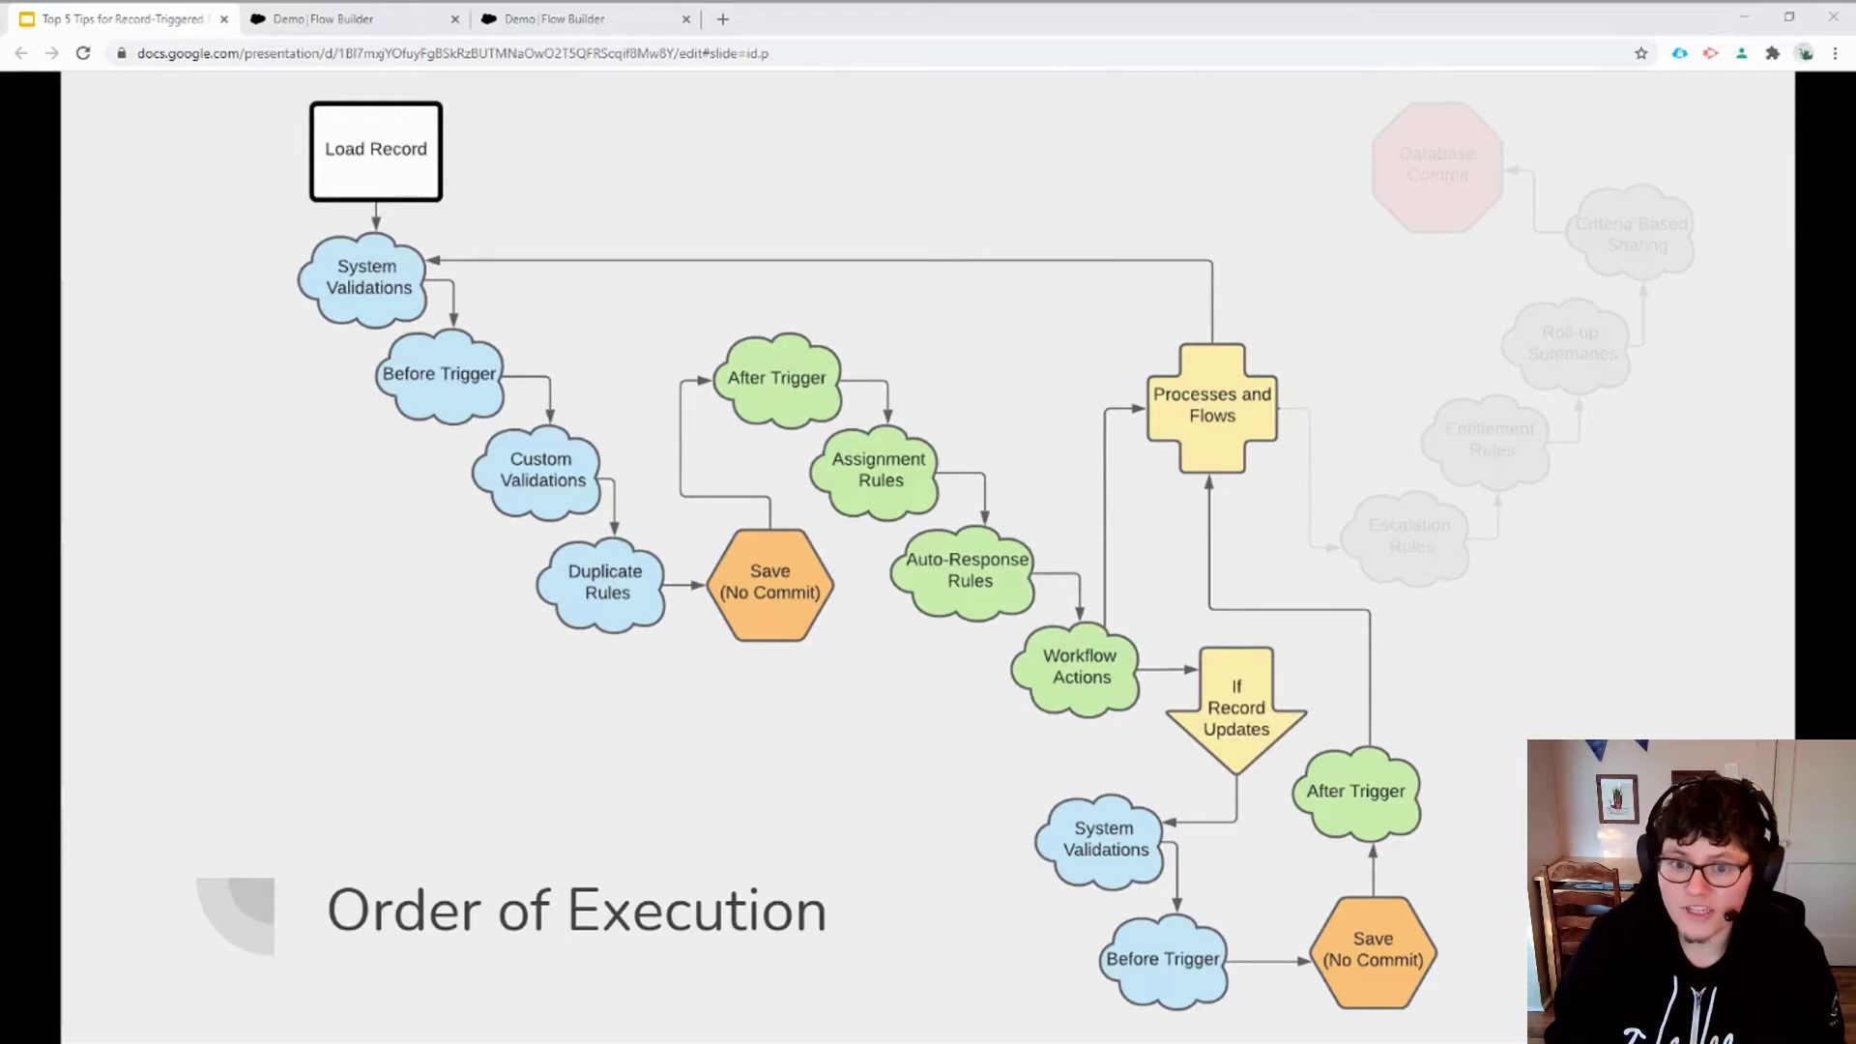
key(Right)
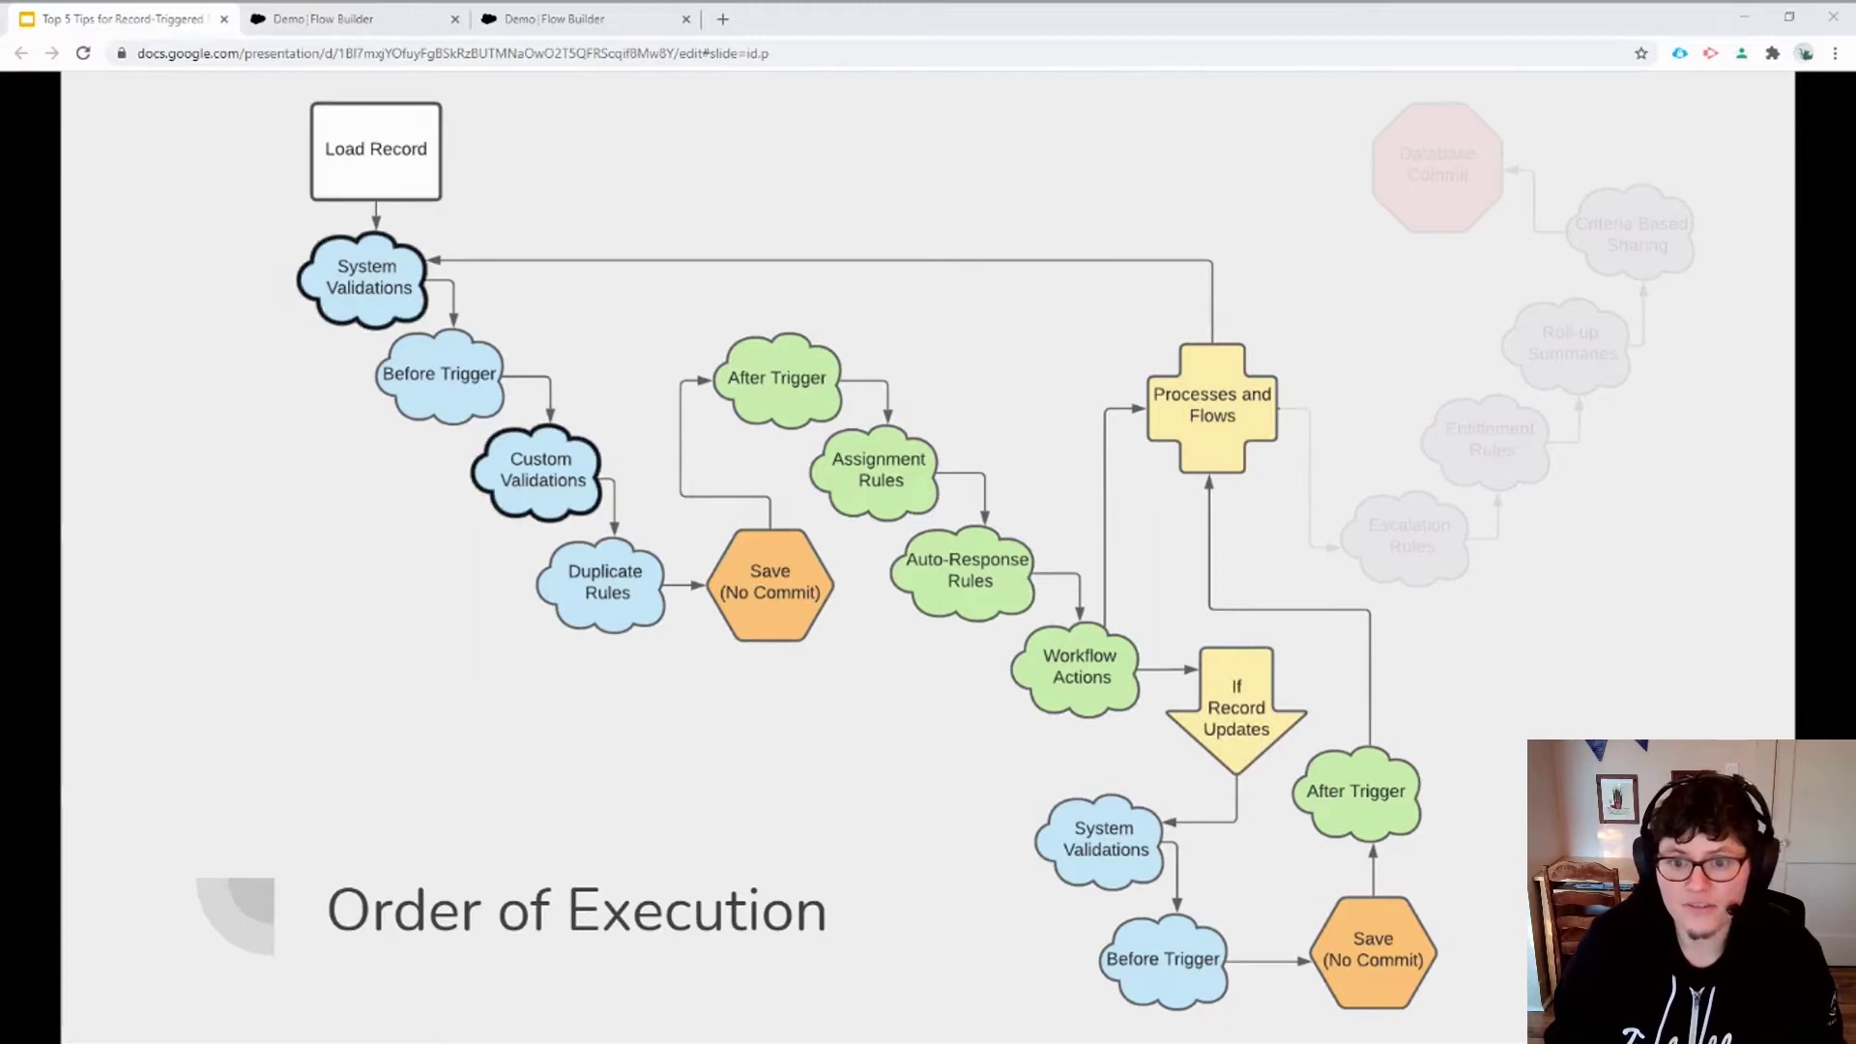
key(Right)
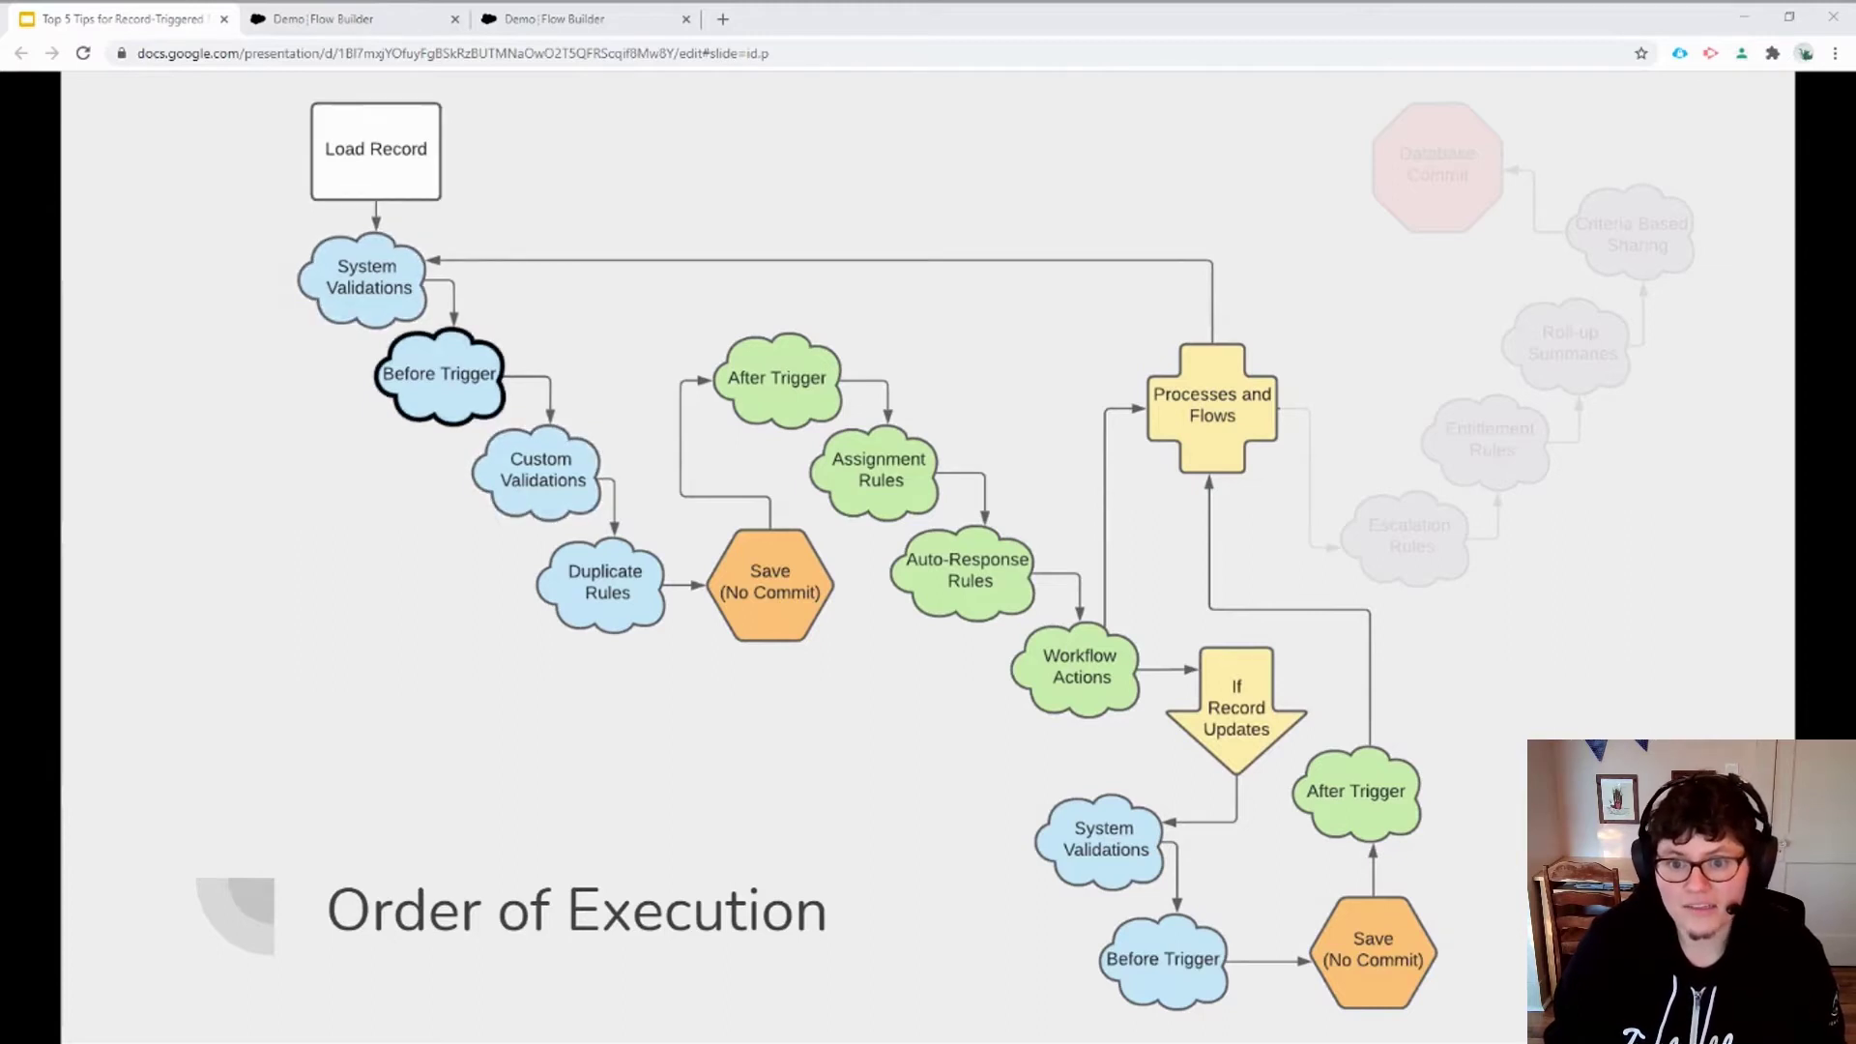
key(Right)
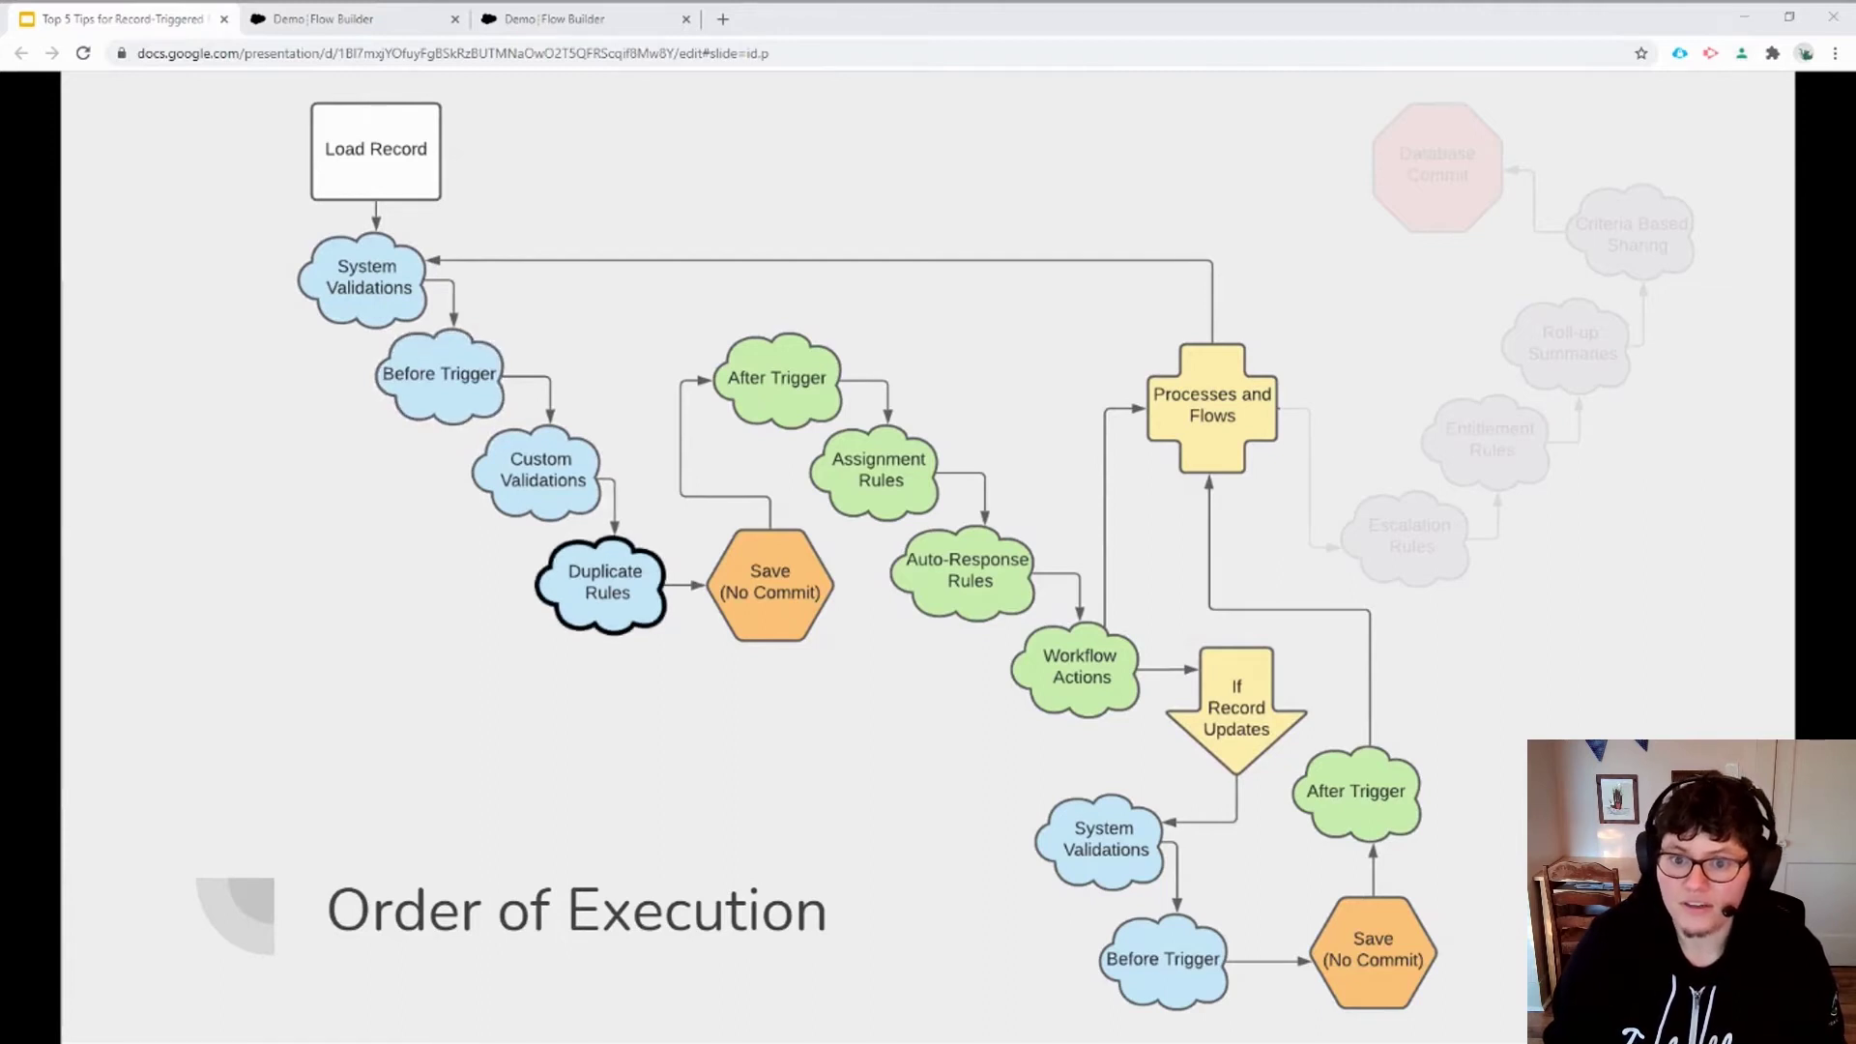
key(Right)
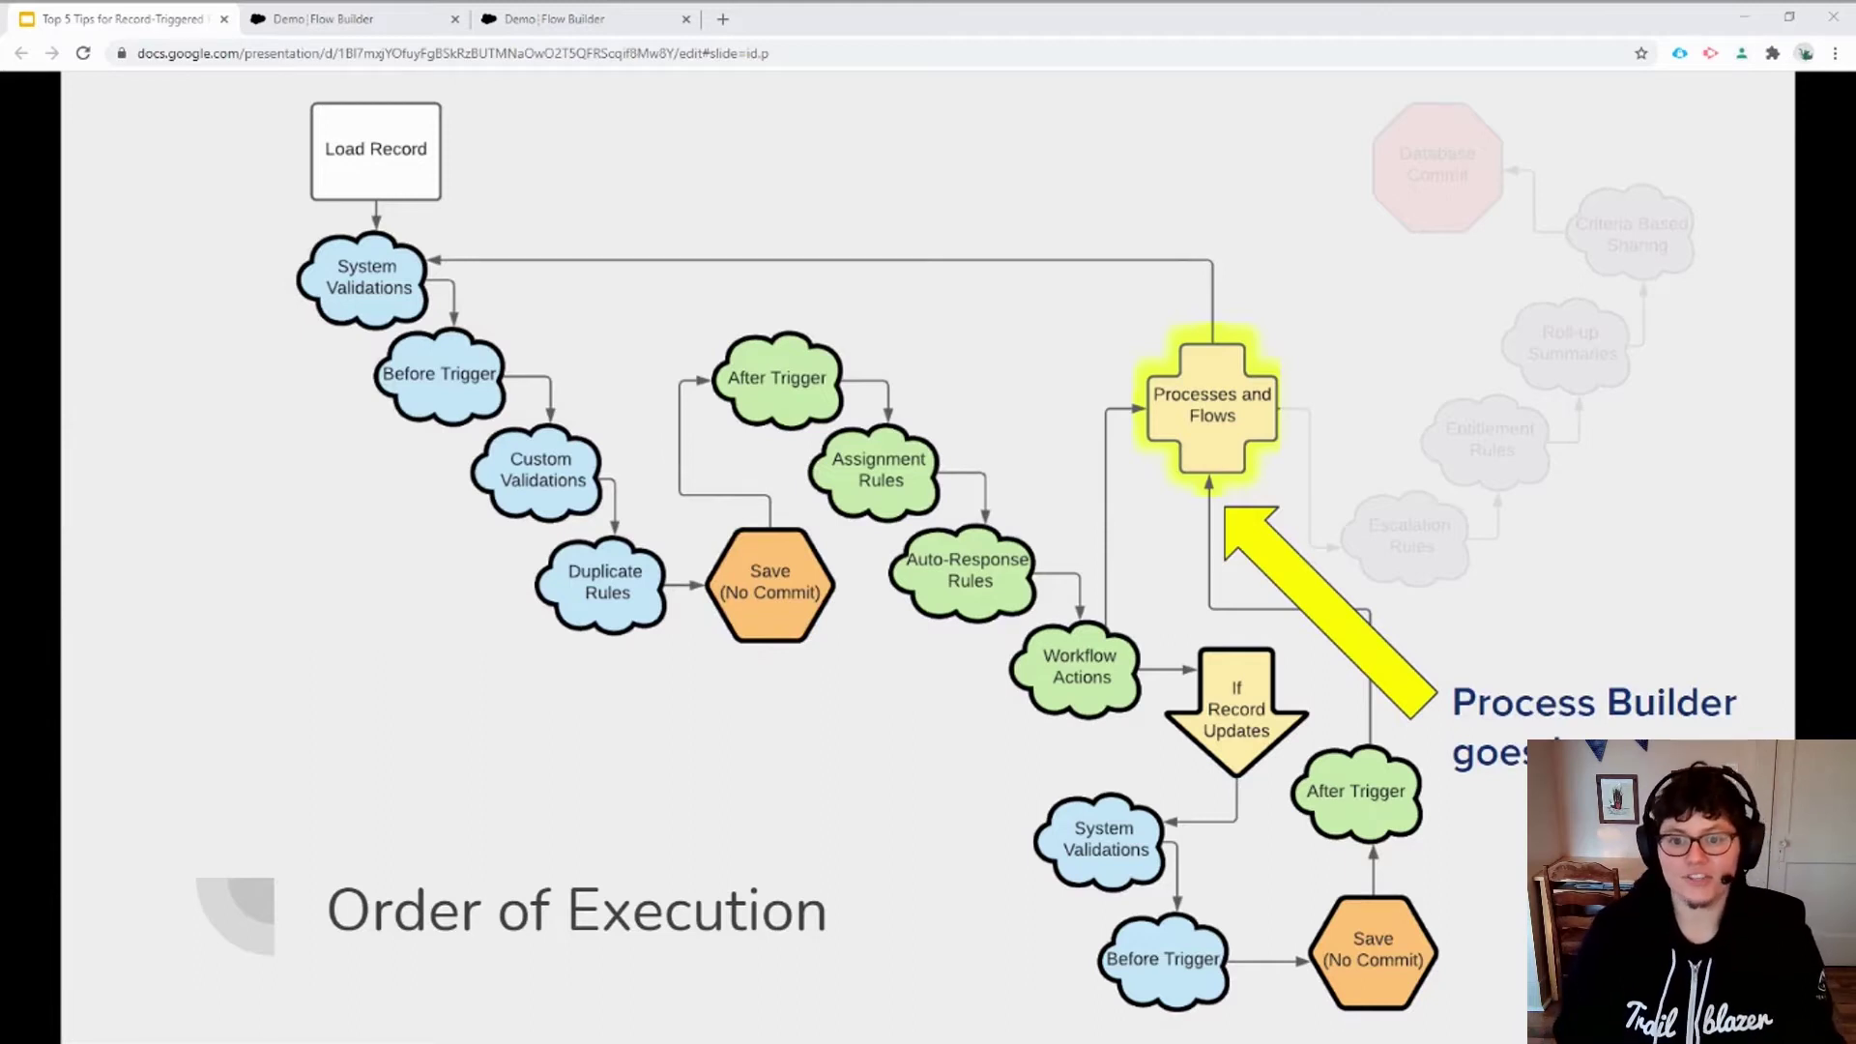
Highlight the execution path and After Save flow callout, then reach the Start Element Settings slide.
key(Right)
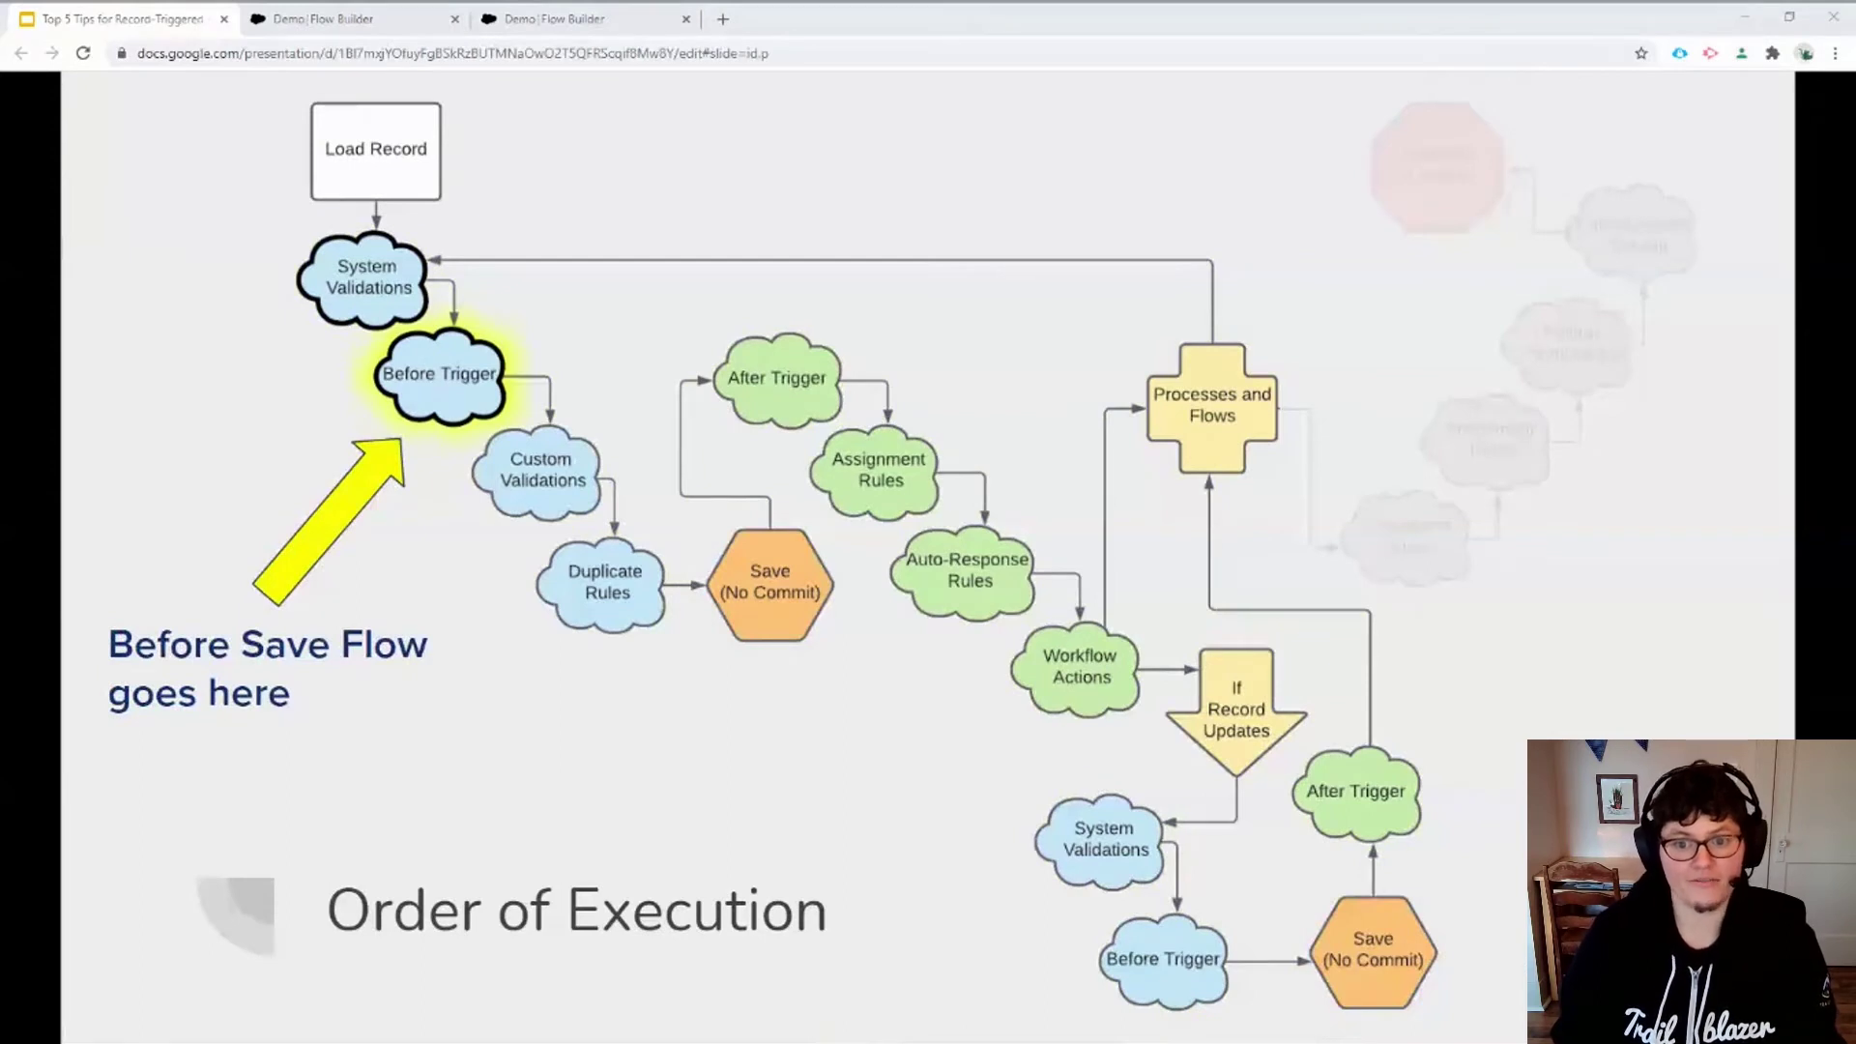
key(Right)
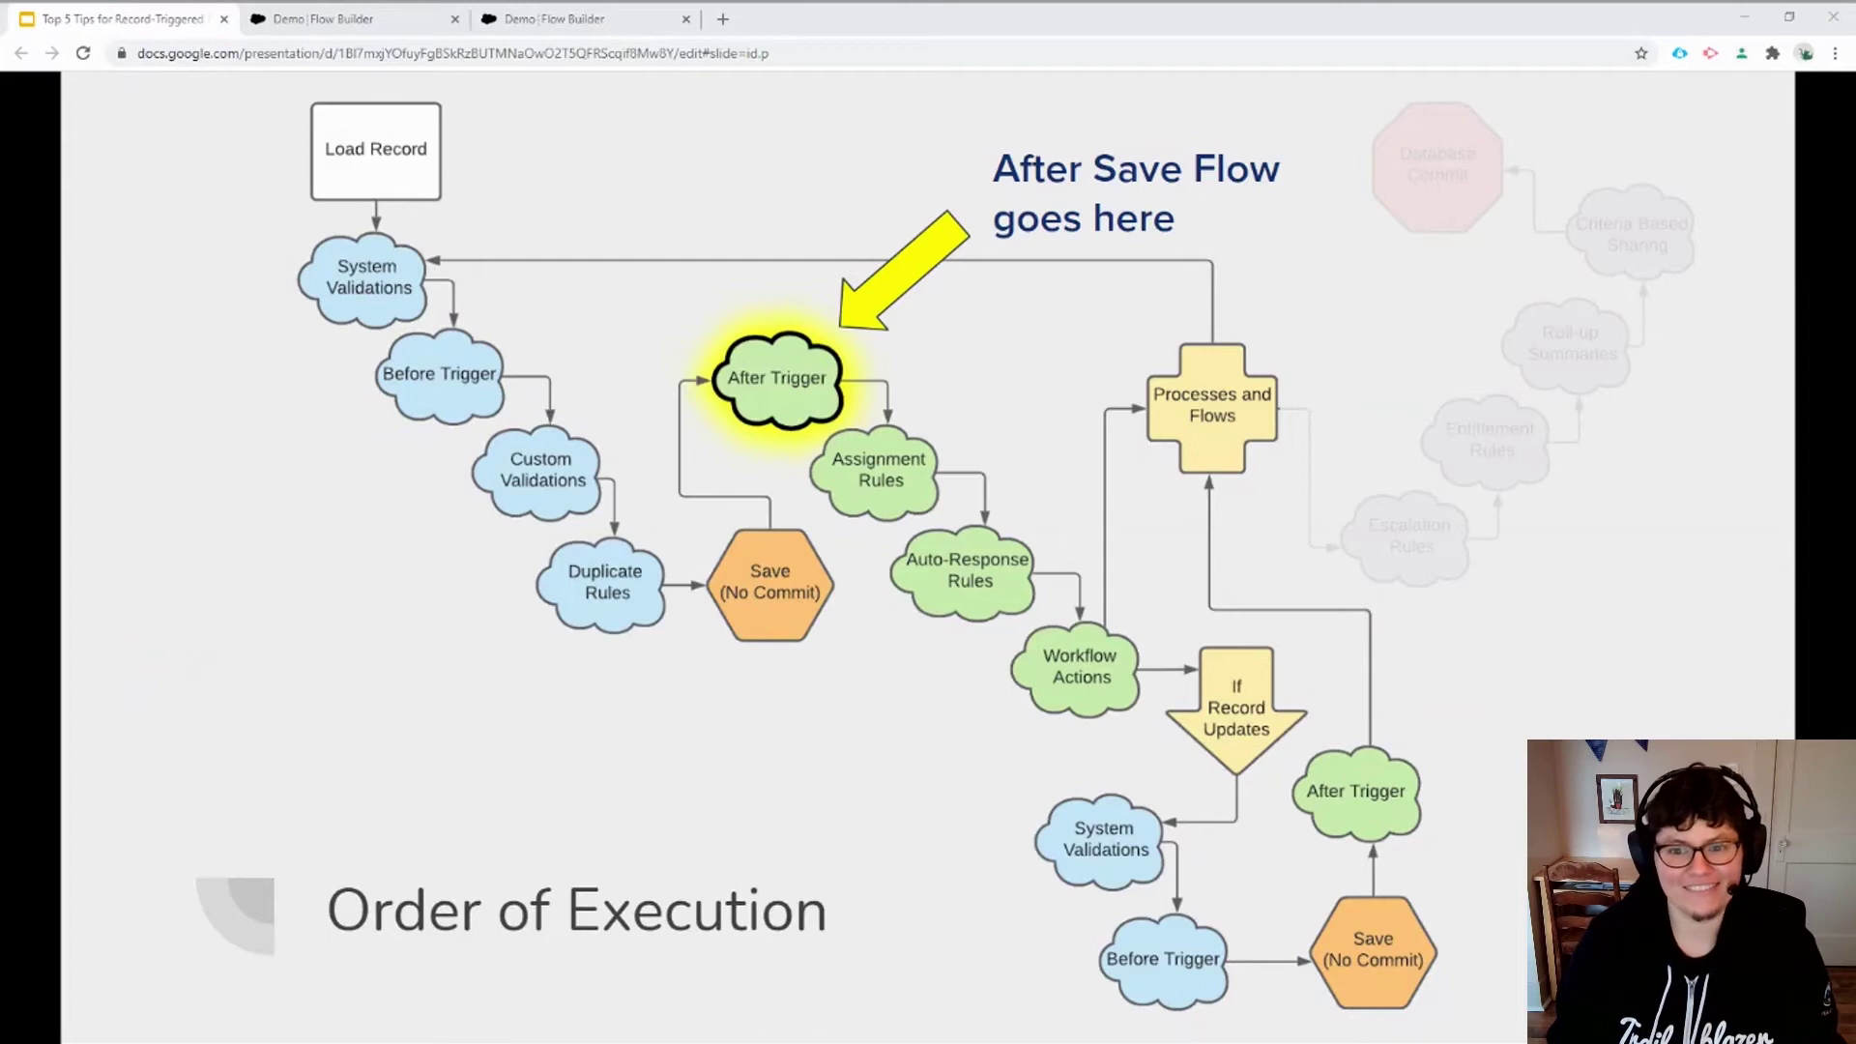
key(Right)
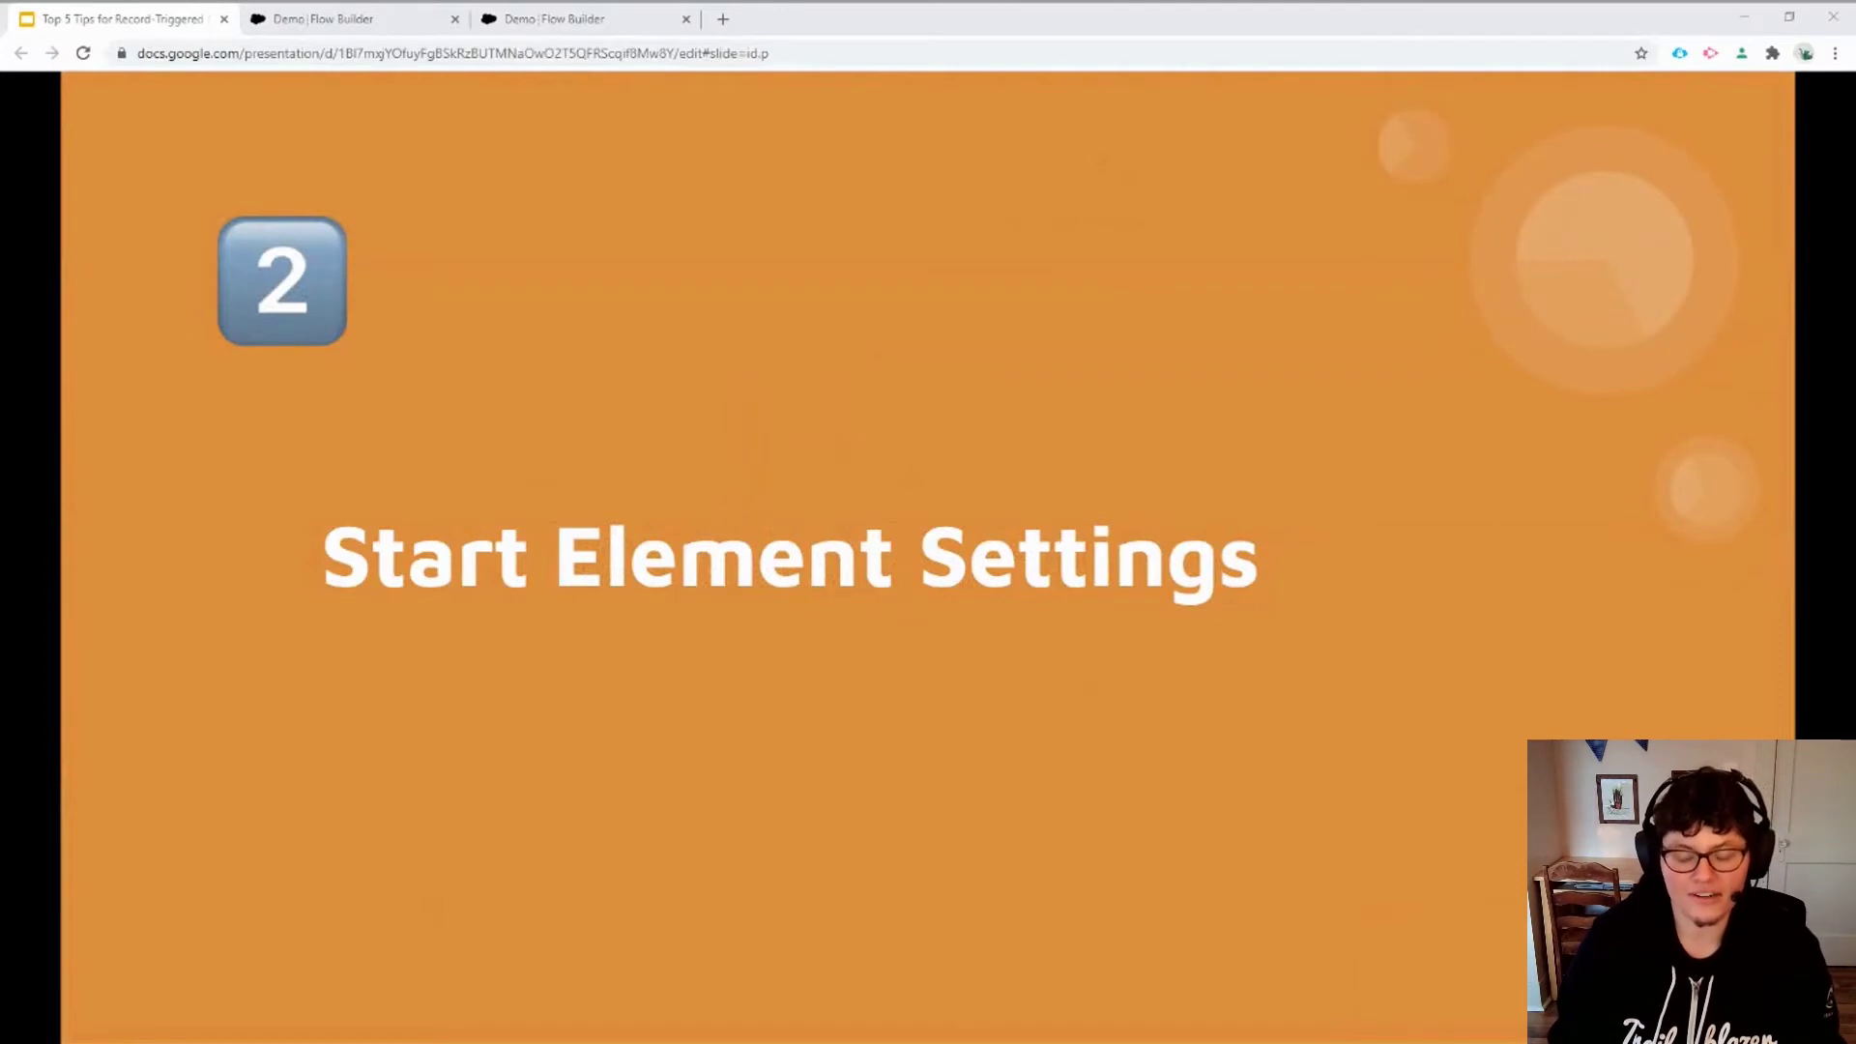
Page through the Configure Trigger and Record Entry Criteria slides to tip 3, Use the $Record variable.
key(Right)
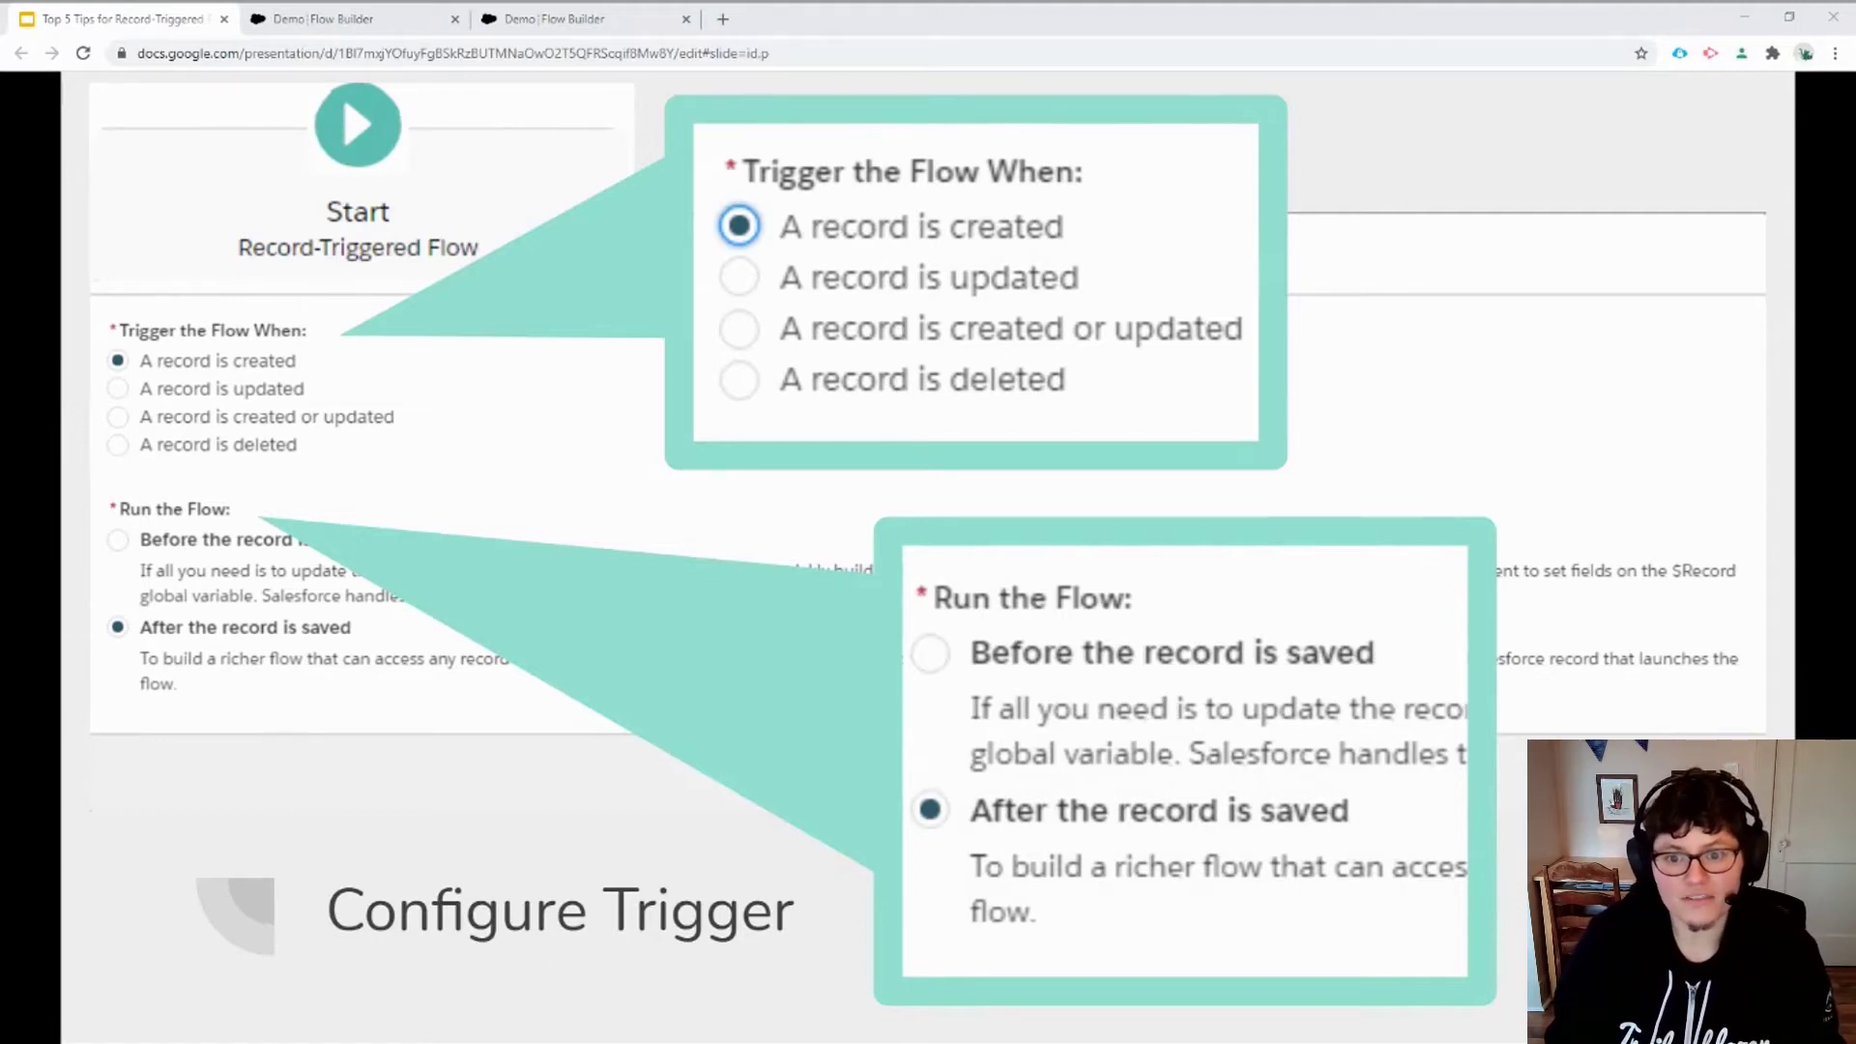
key(Right)
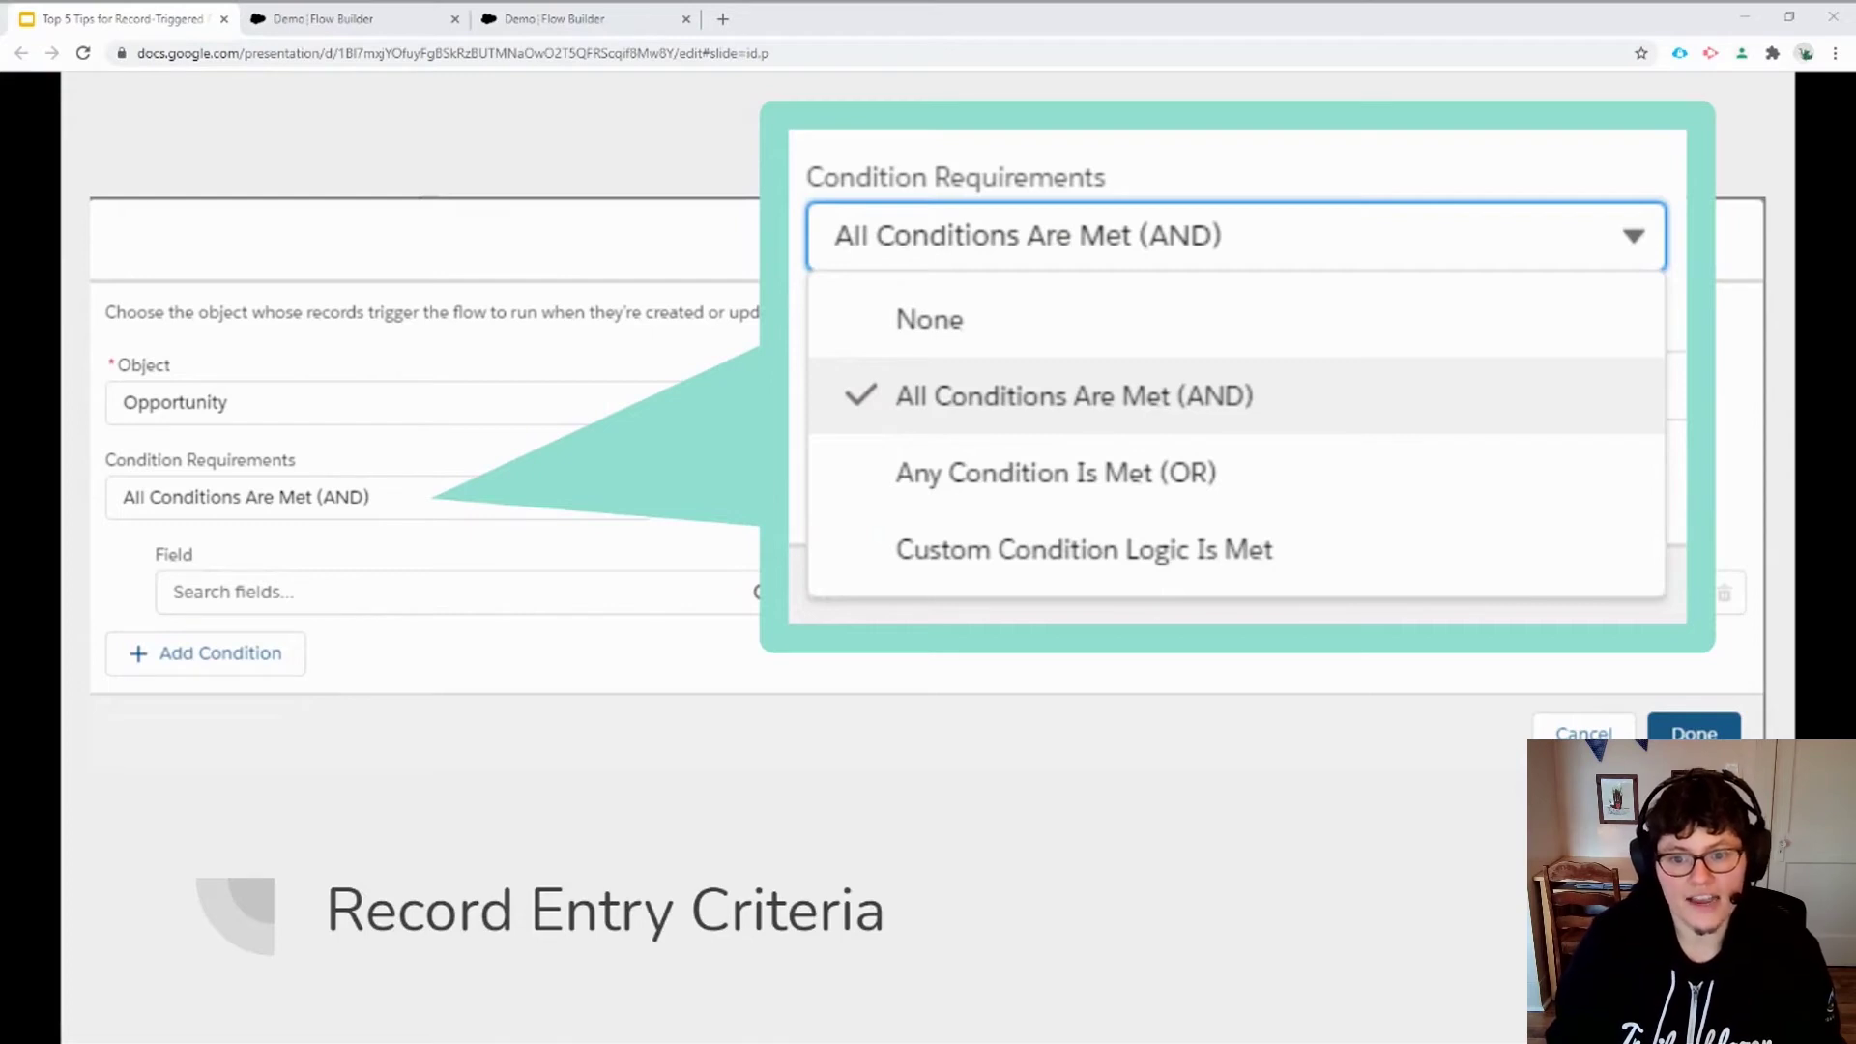
key(Right)
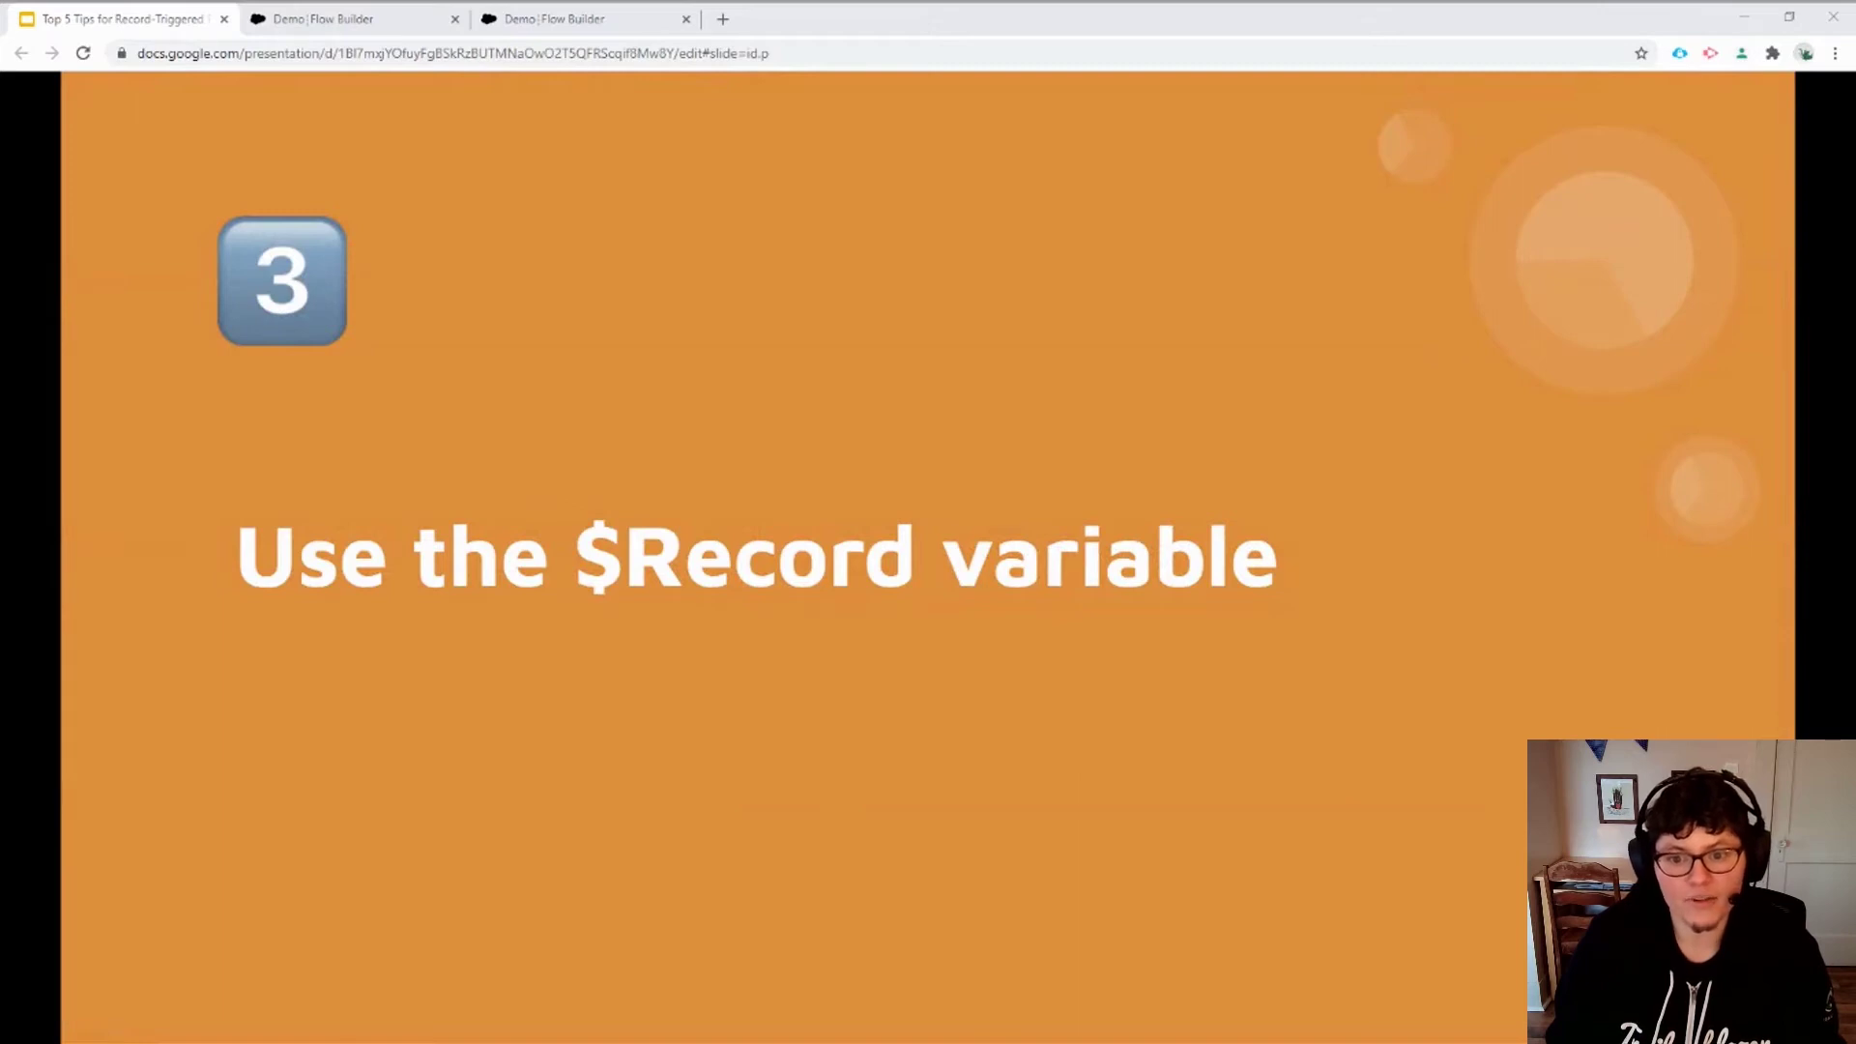
Show the Special $Record variable slide and its $Record highlight, then the Example Scenario slide.
key(Right)
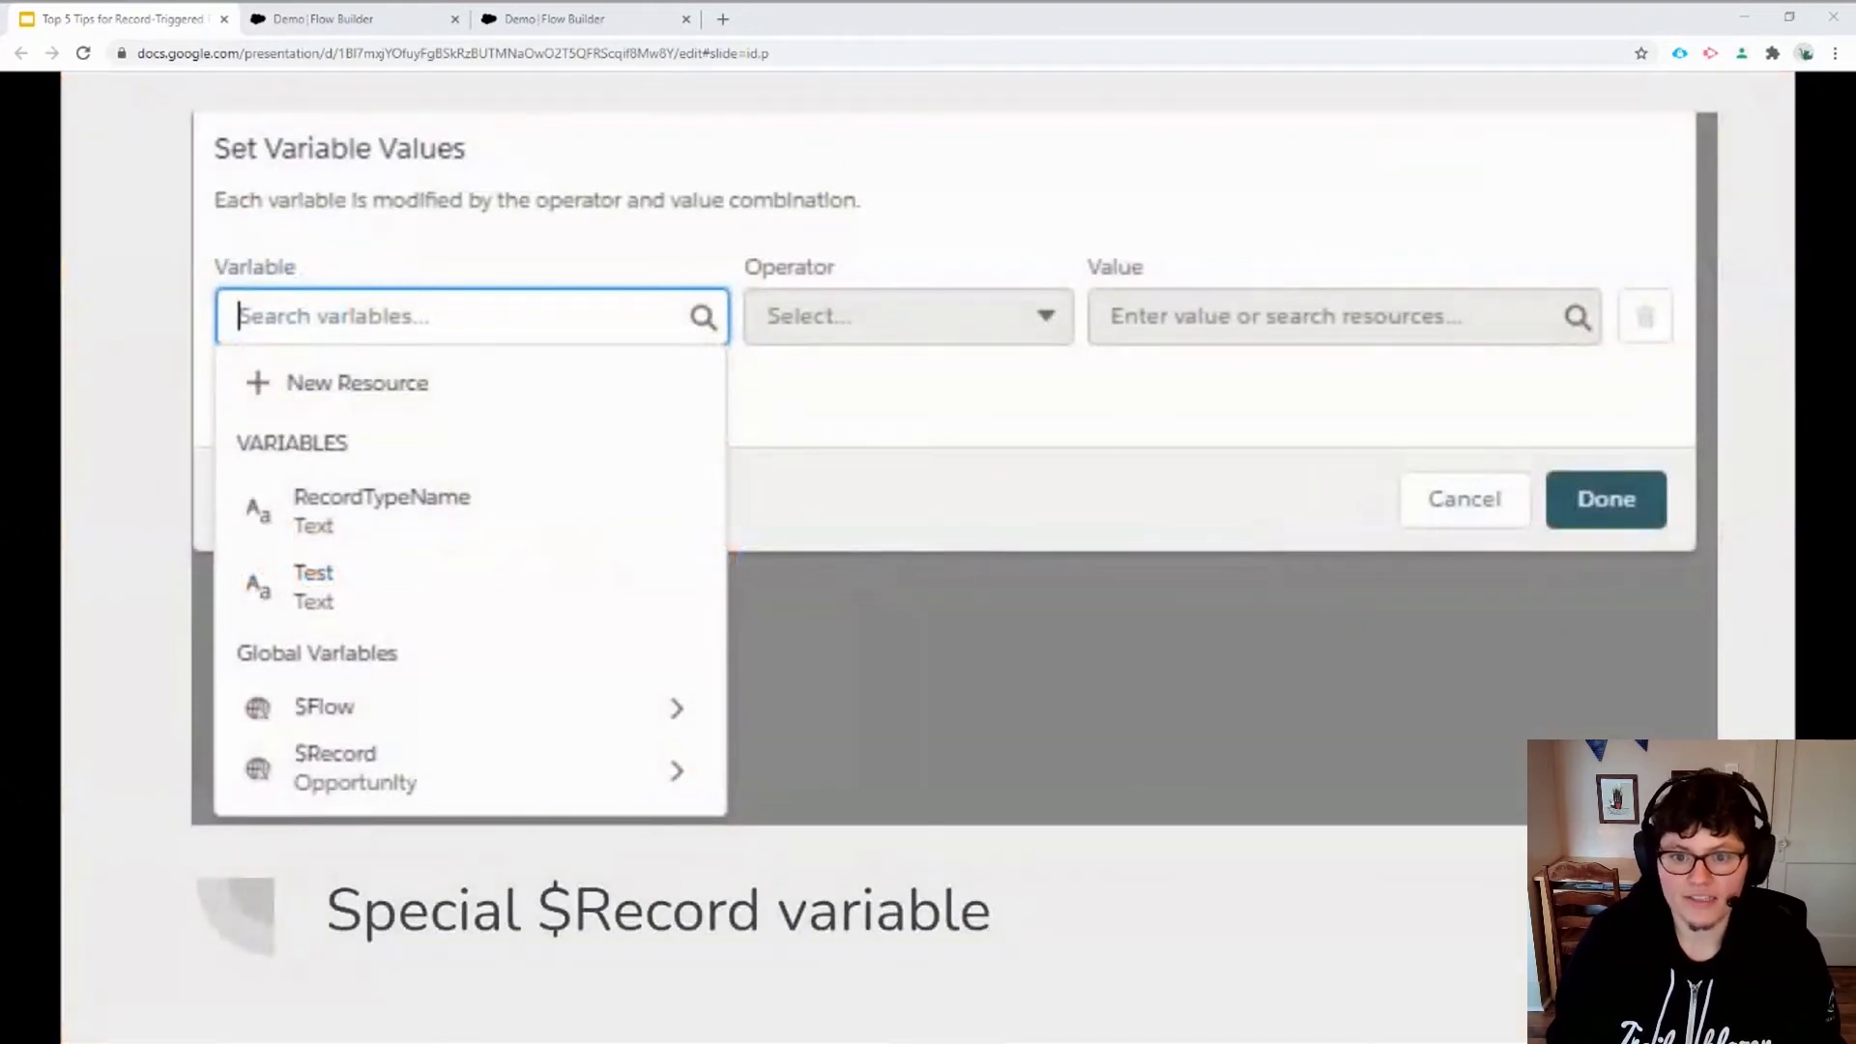
key(Right)
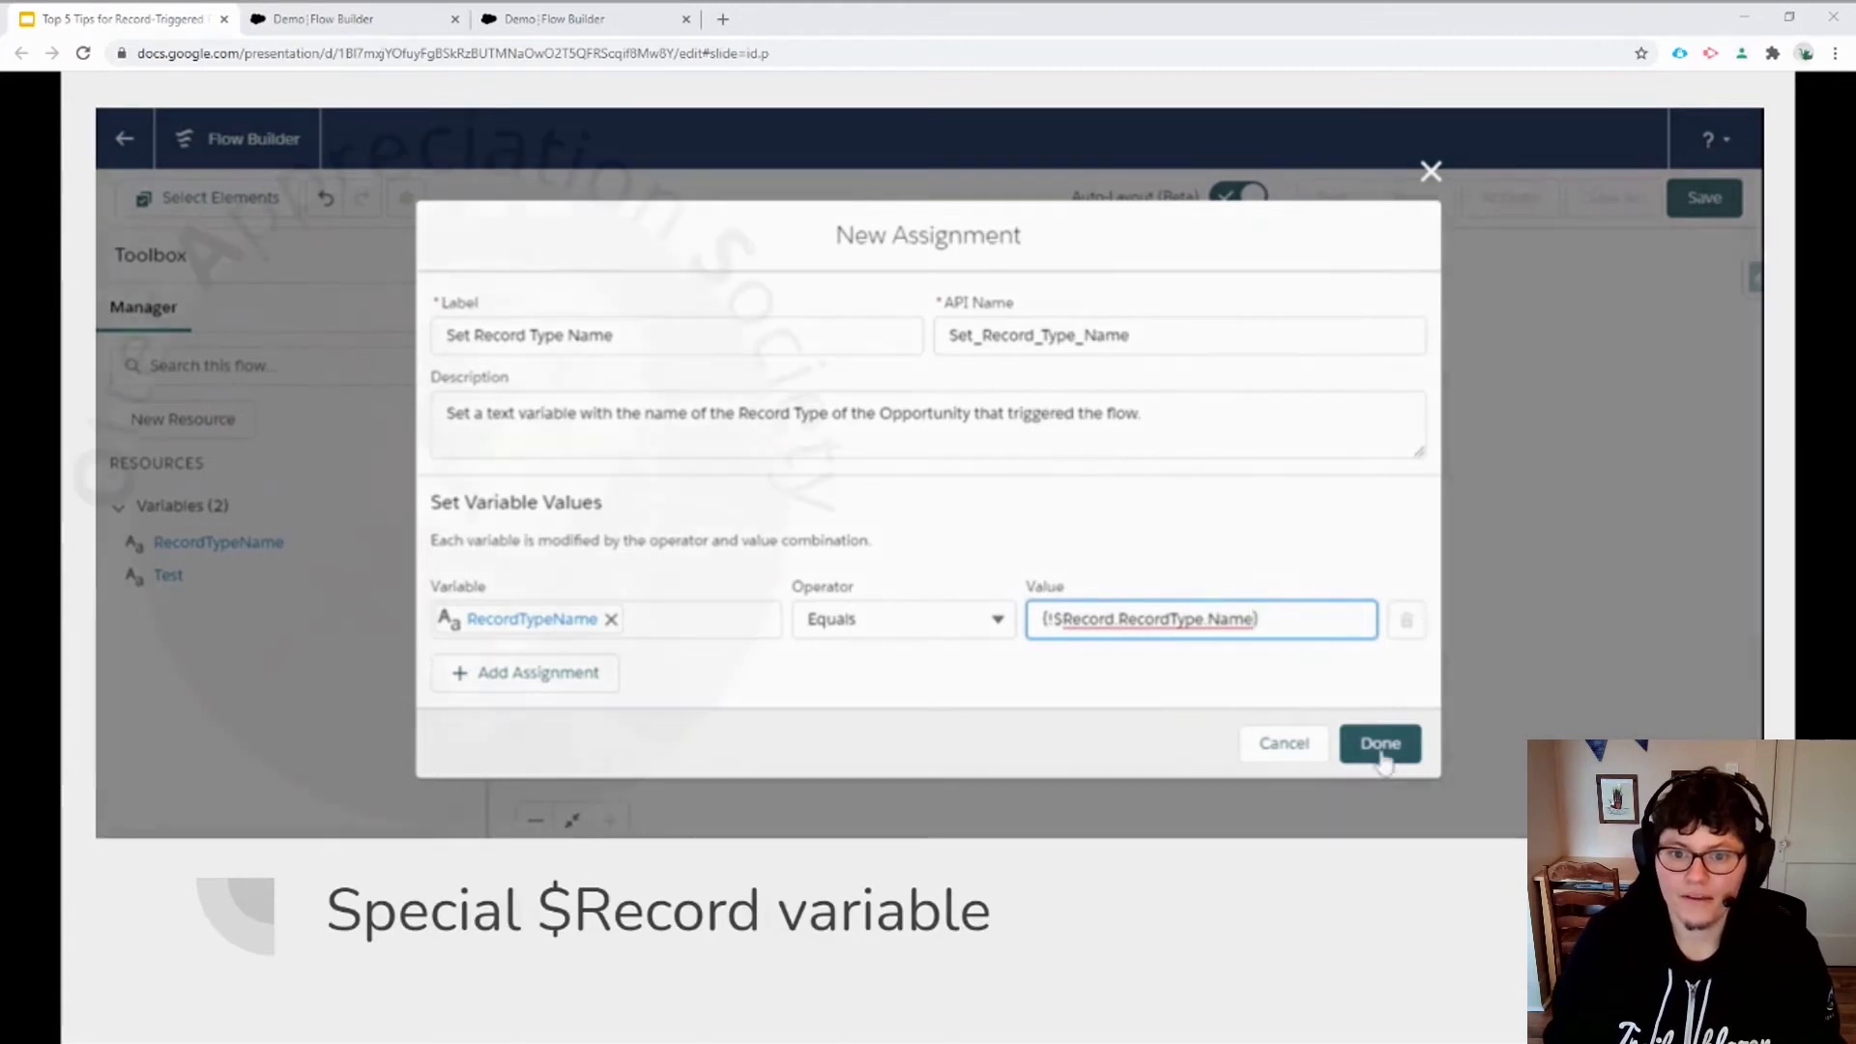
key(Right)
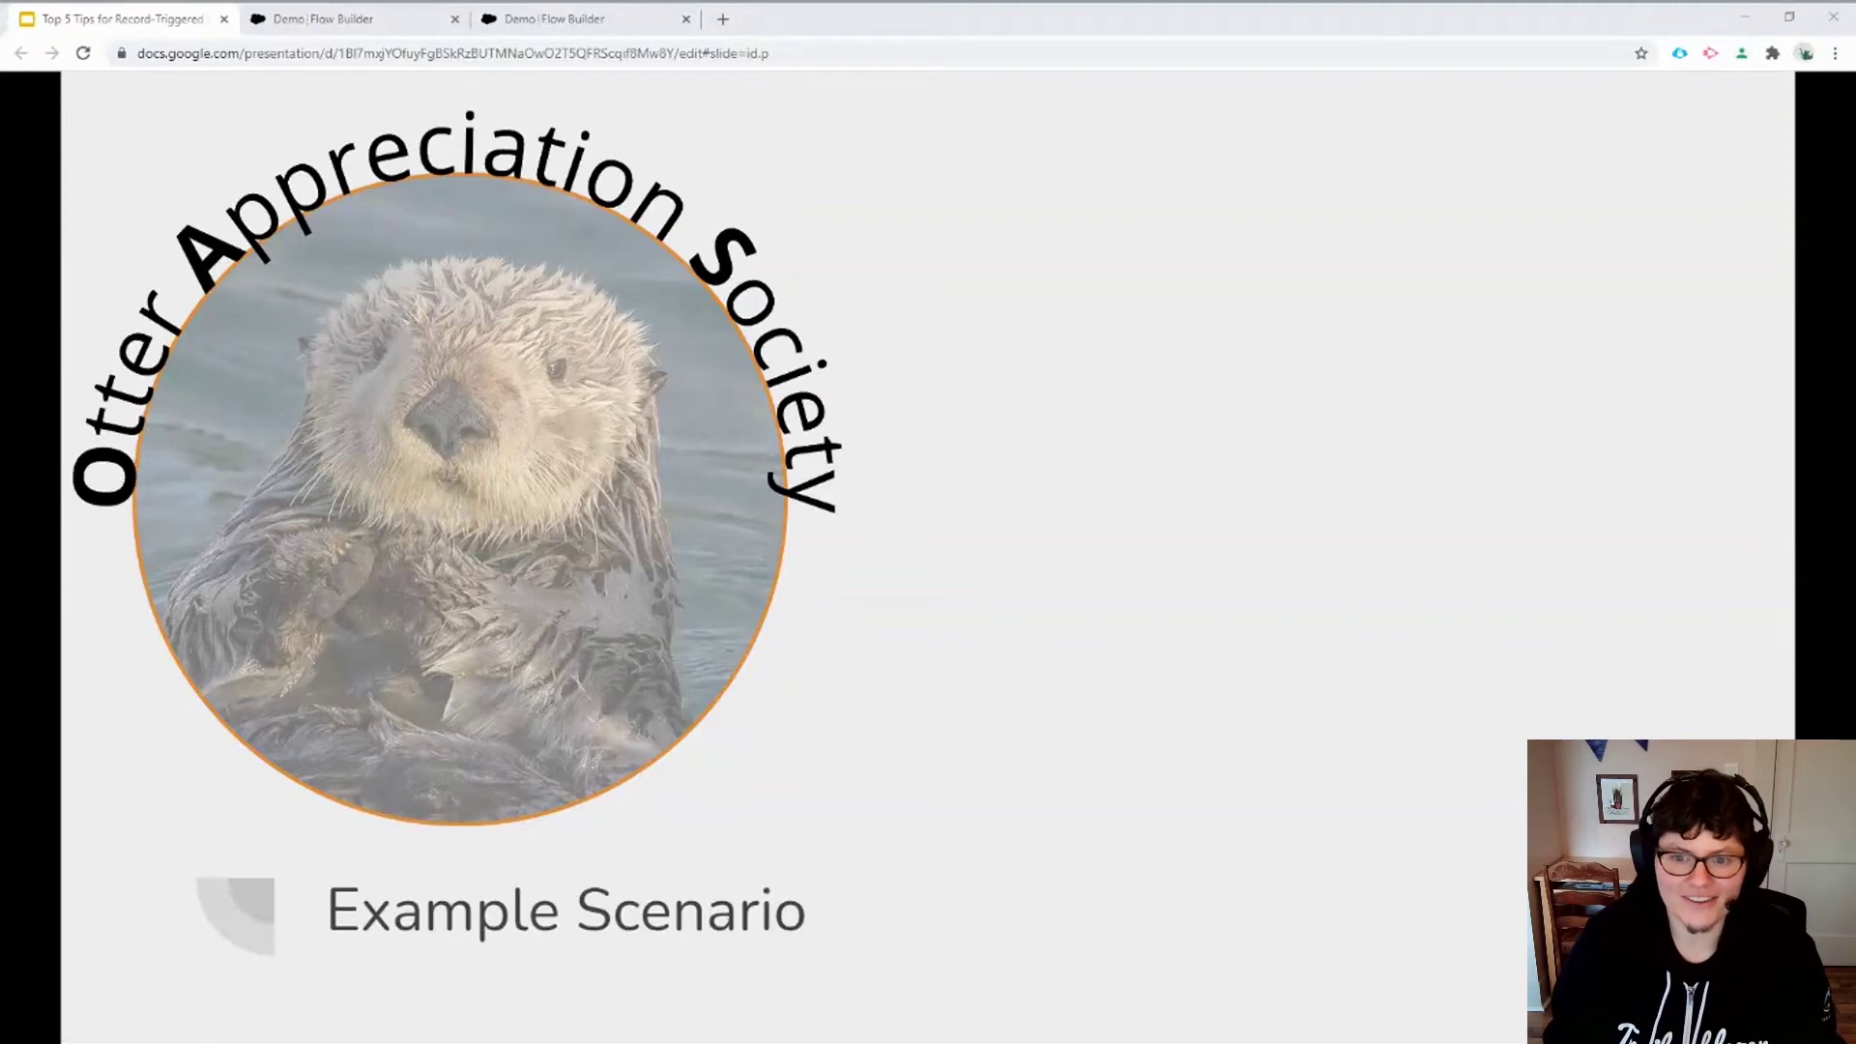
Reveal the scenario's donation requirement, then expand the Start element's trigger details in Flow Builder.
key(Right)
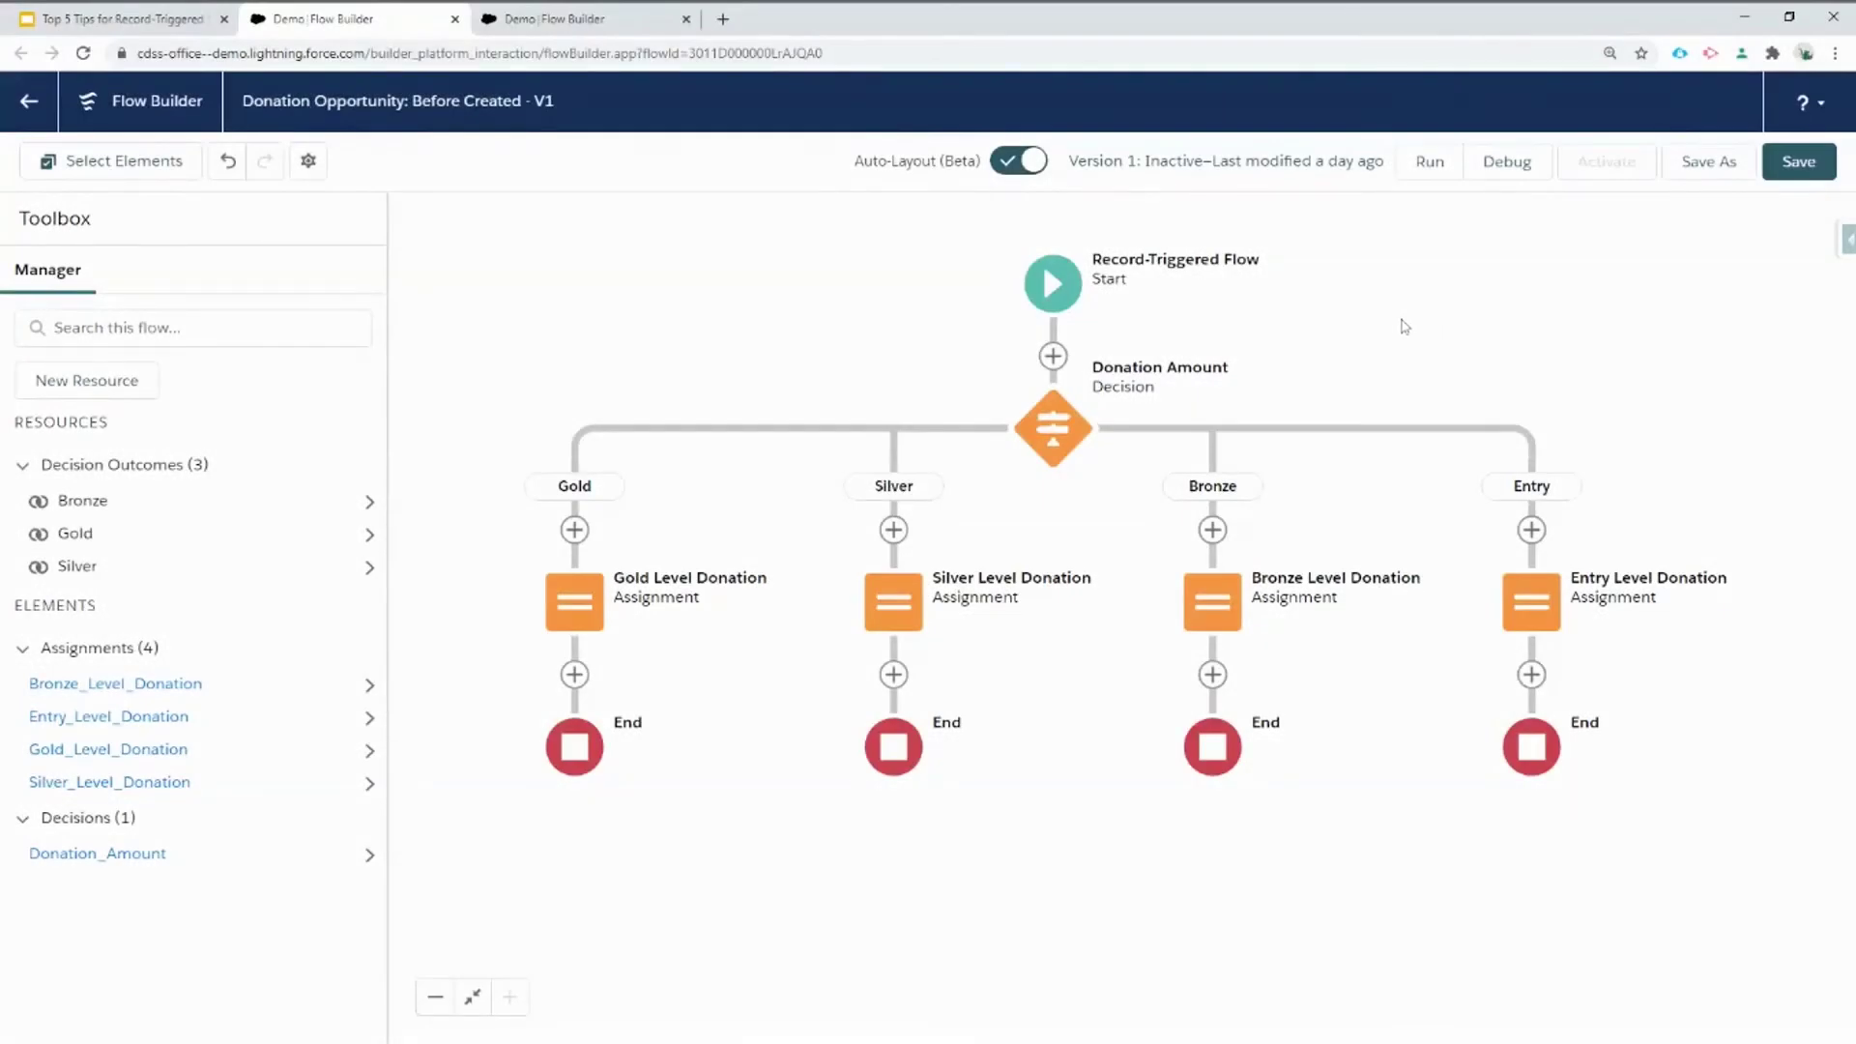
click(1066, 299)
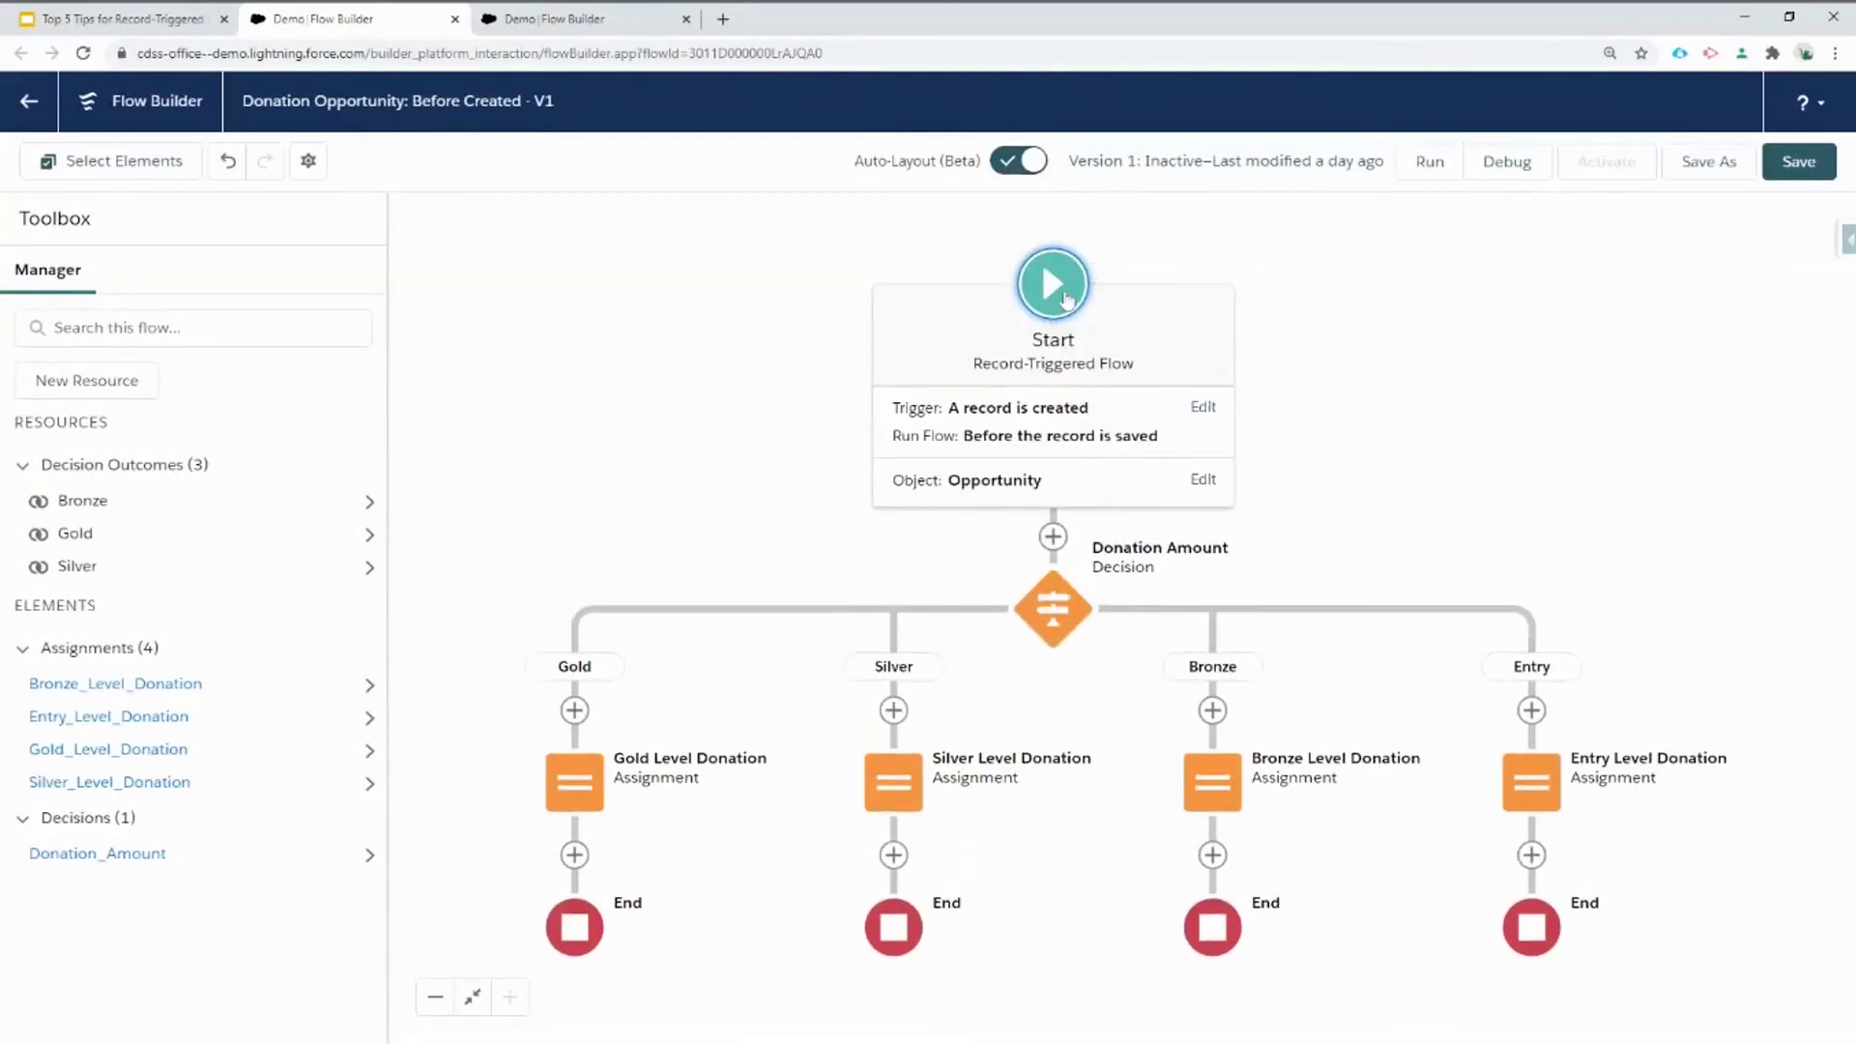
click(1061, 425)
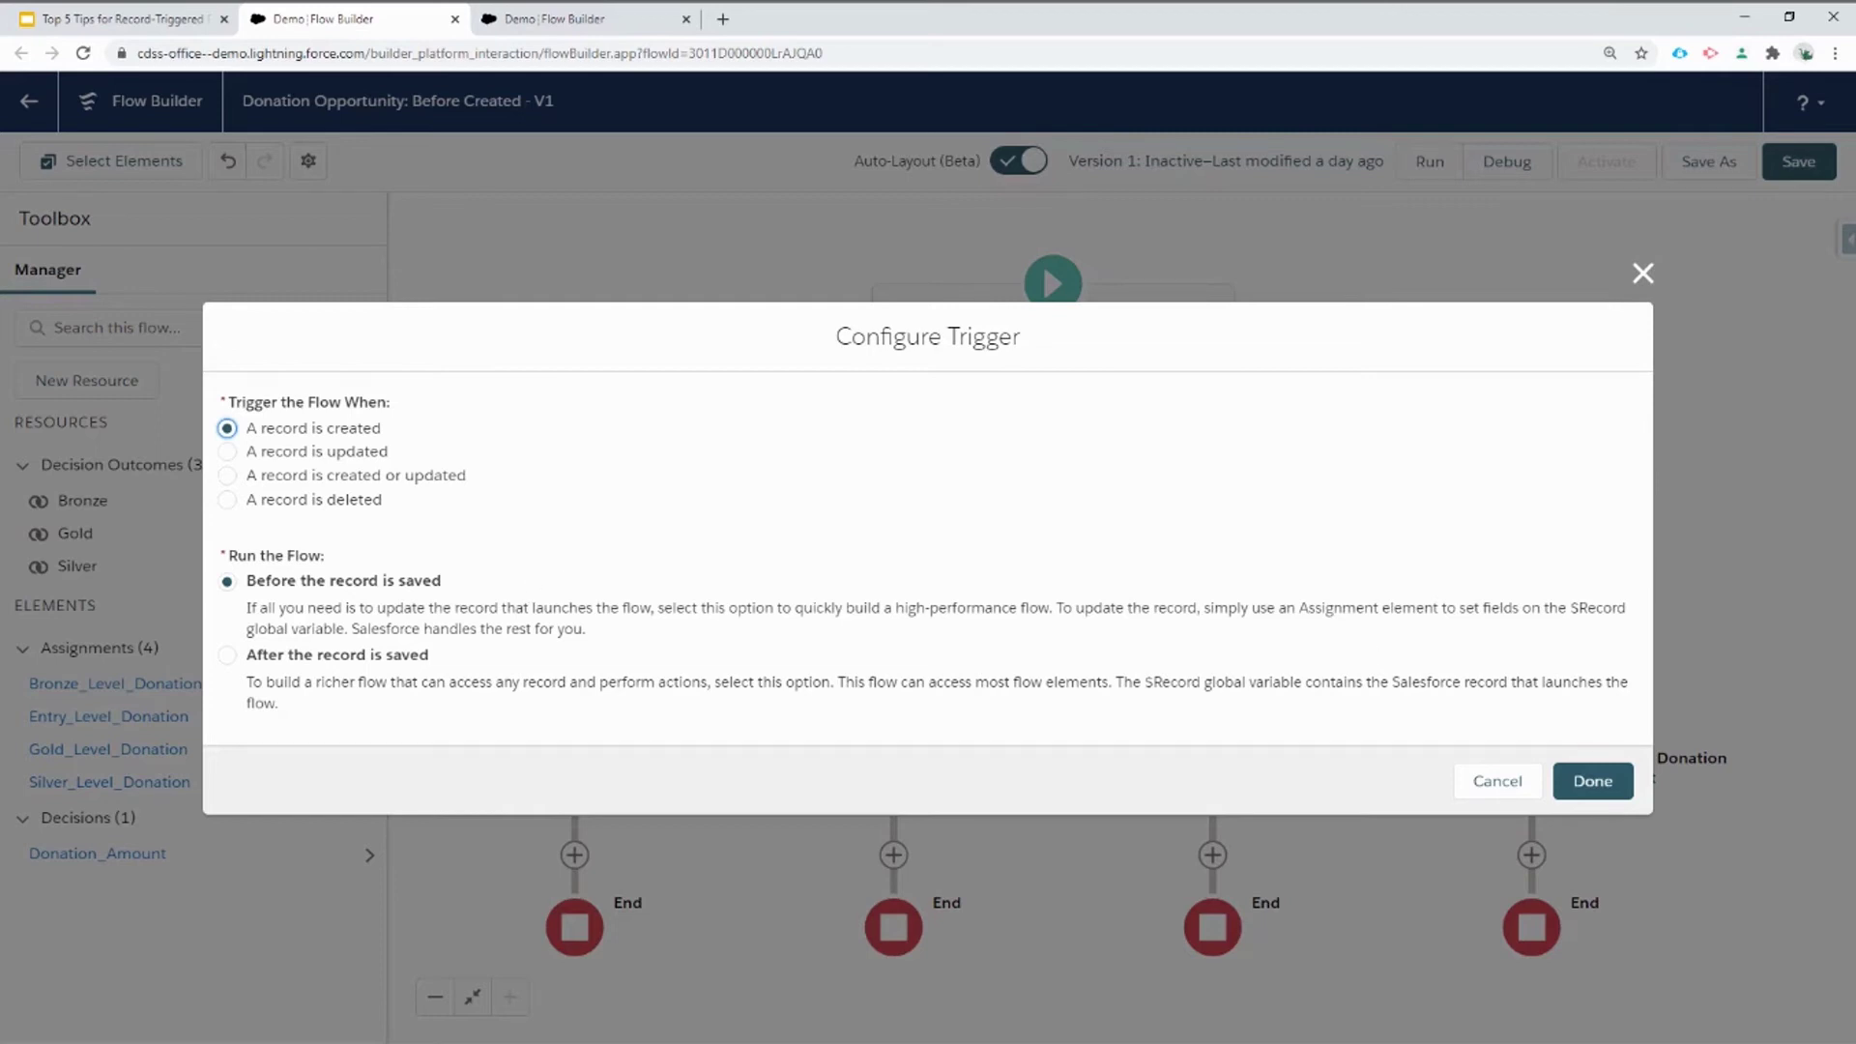
click(1593, 781)
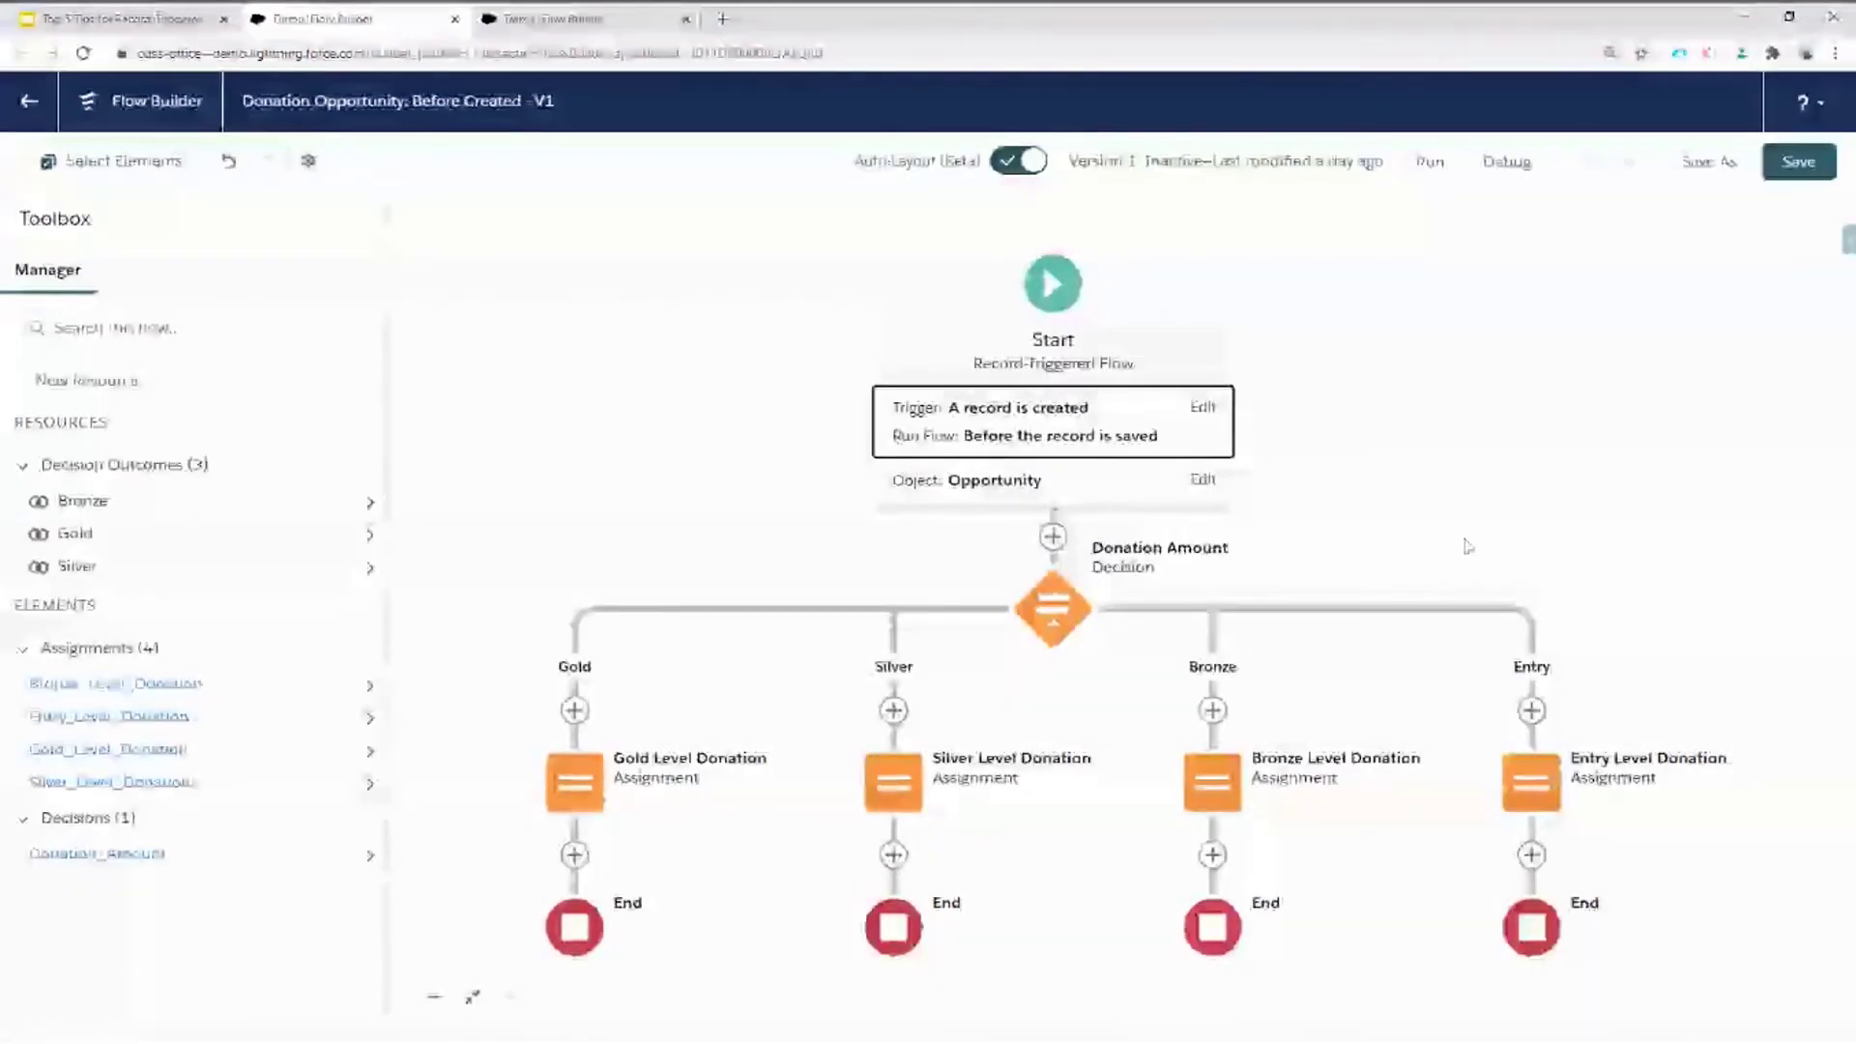
Give the Start element the entry condition Opportunity Type Equals Donation, requiring all conditions met.
click(1073, 483)
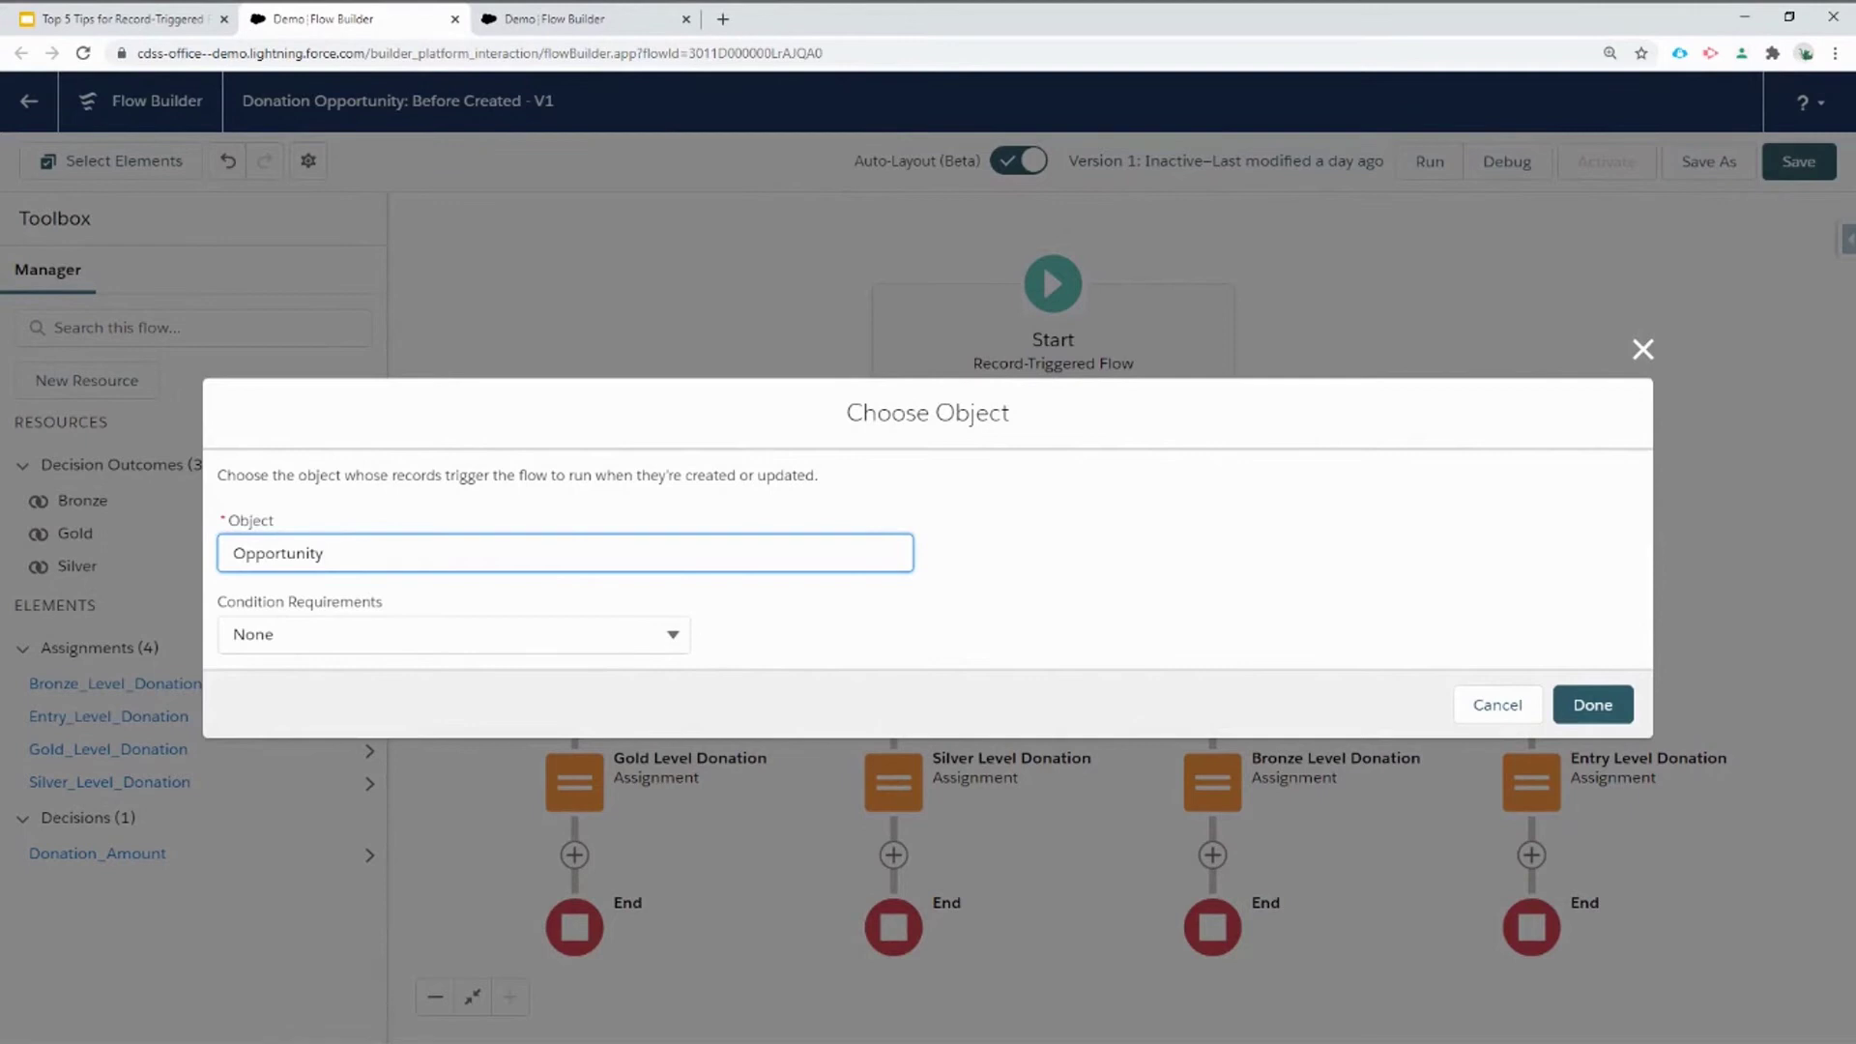
click(674, 641)
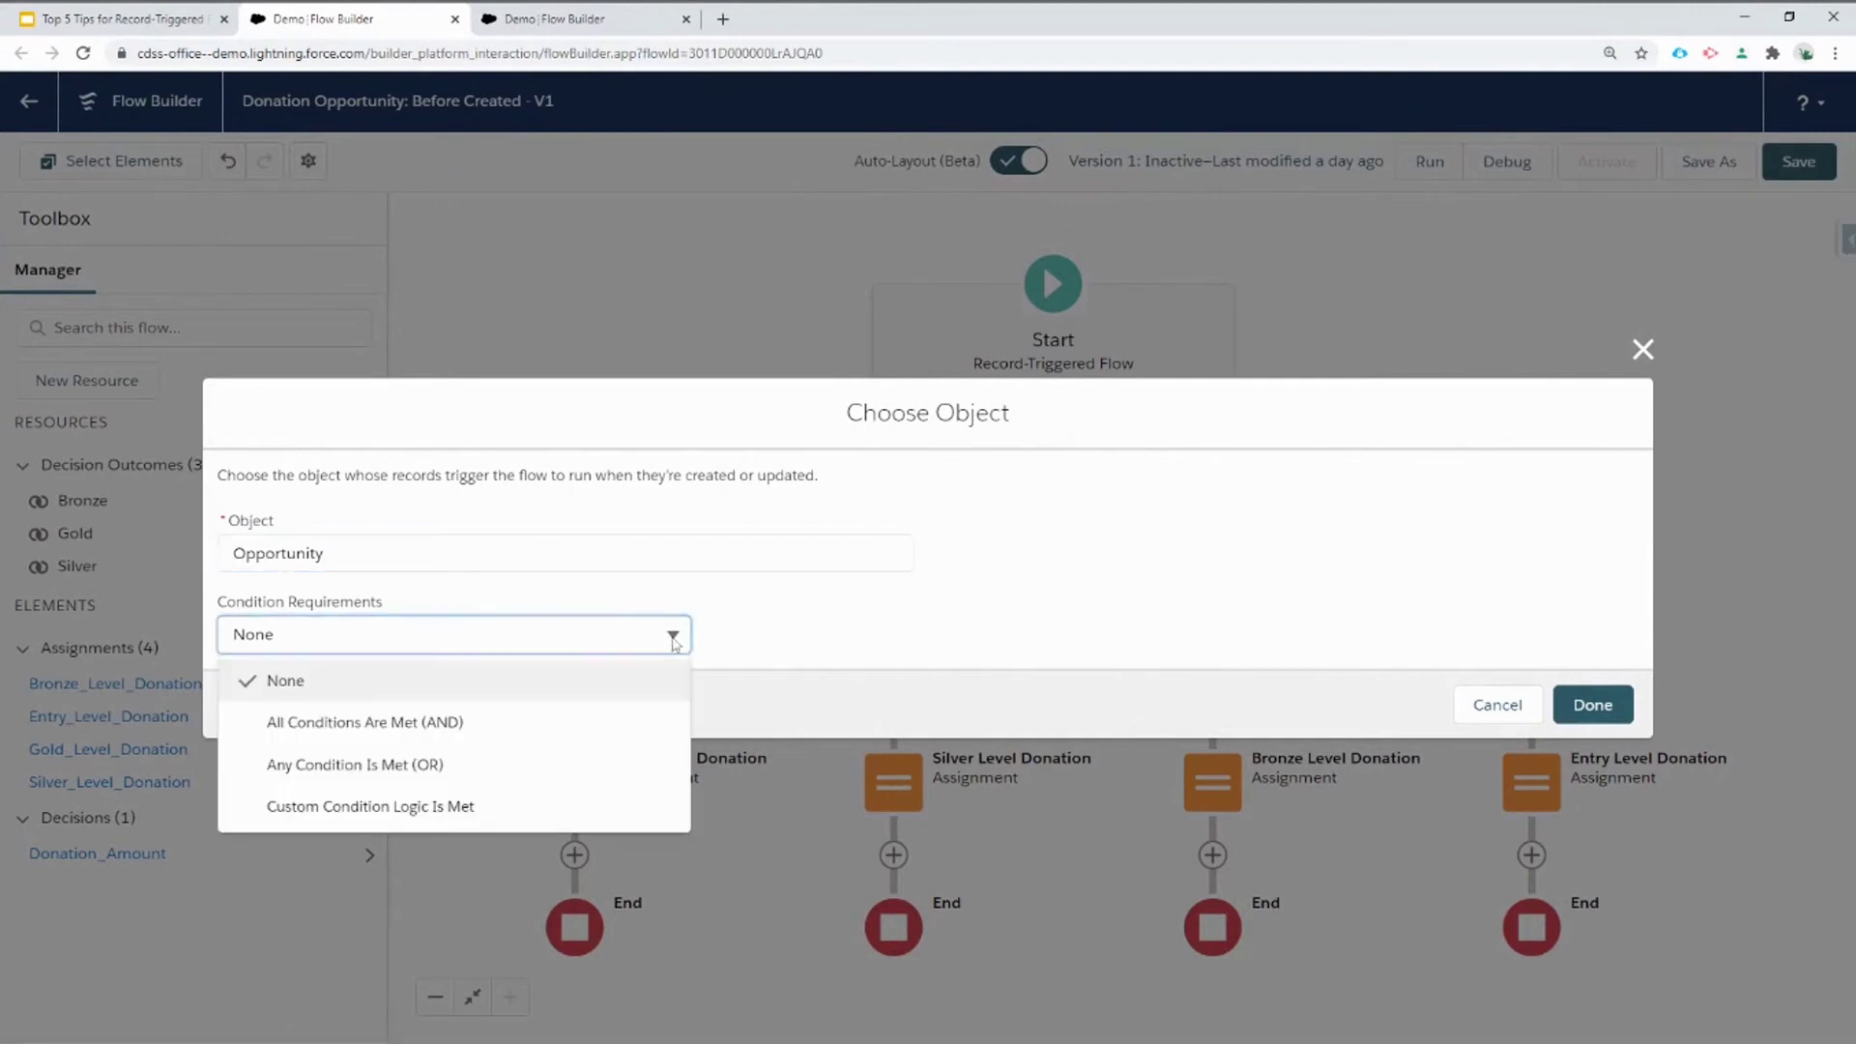
click(542, 725)
key(Tab)
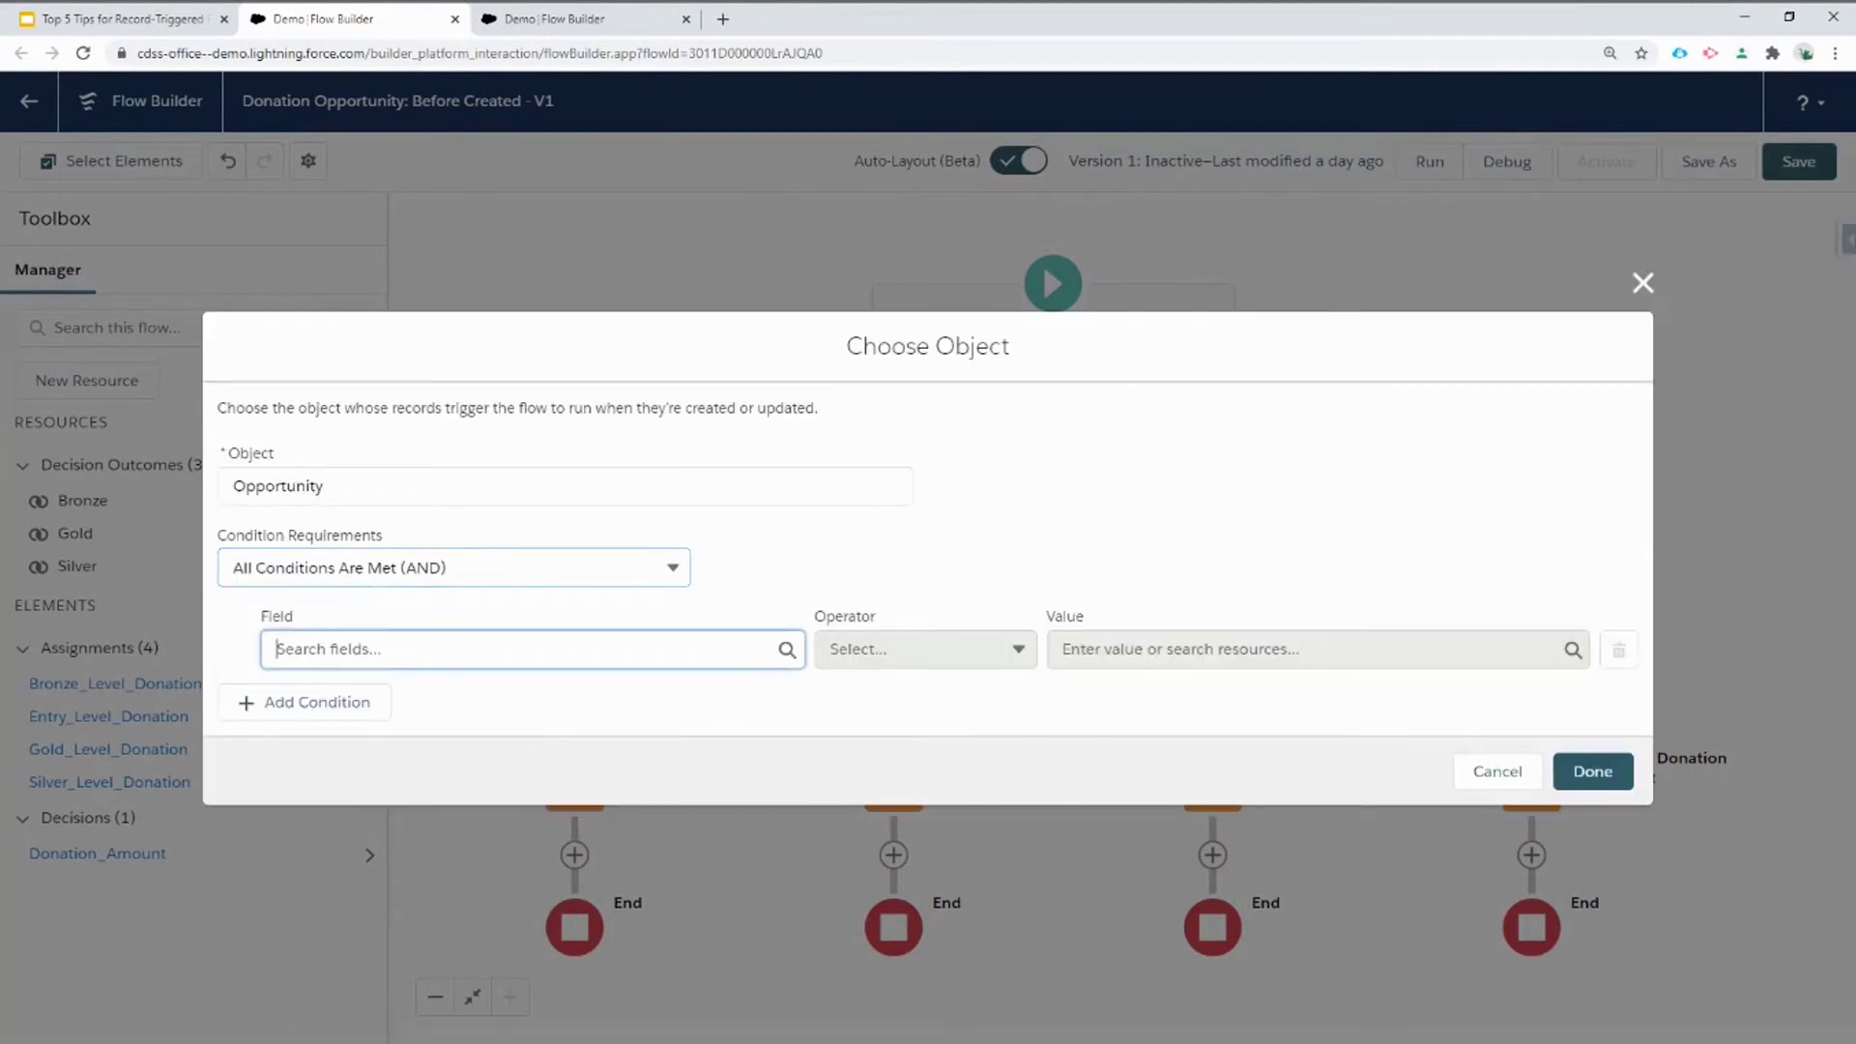
text(Type)
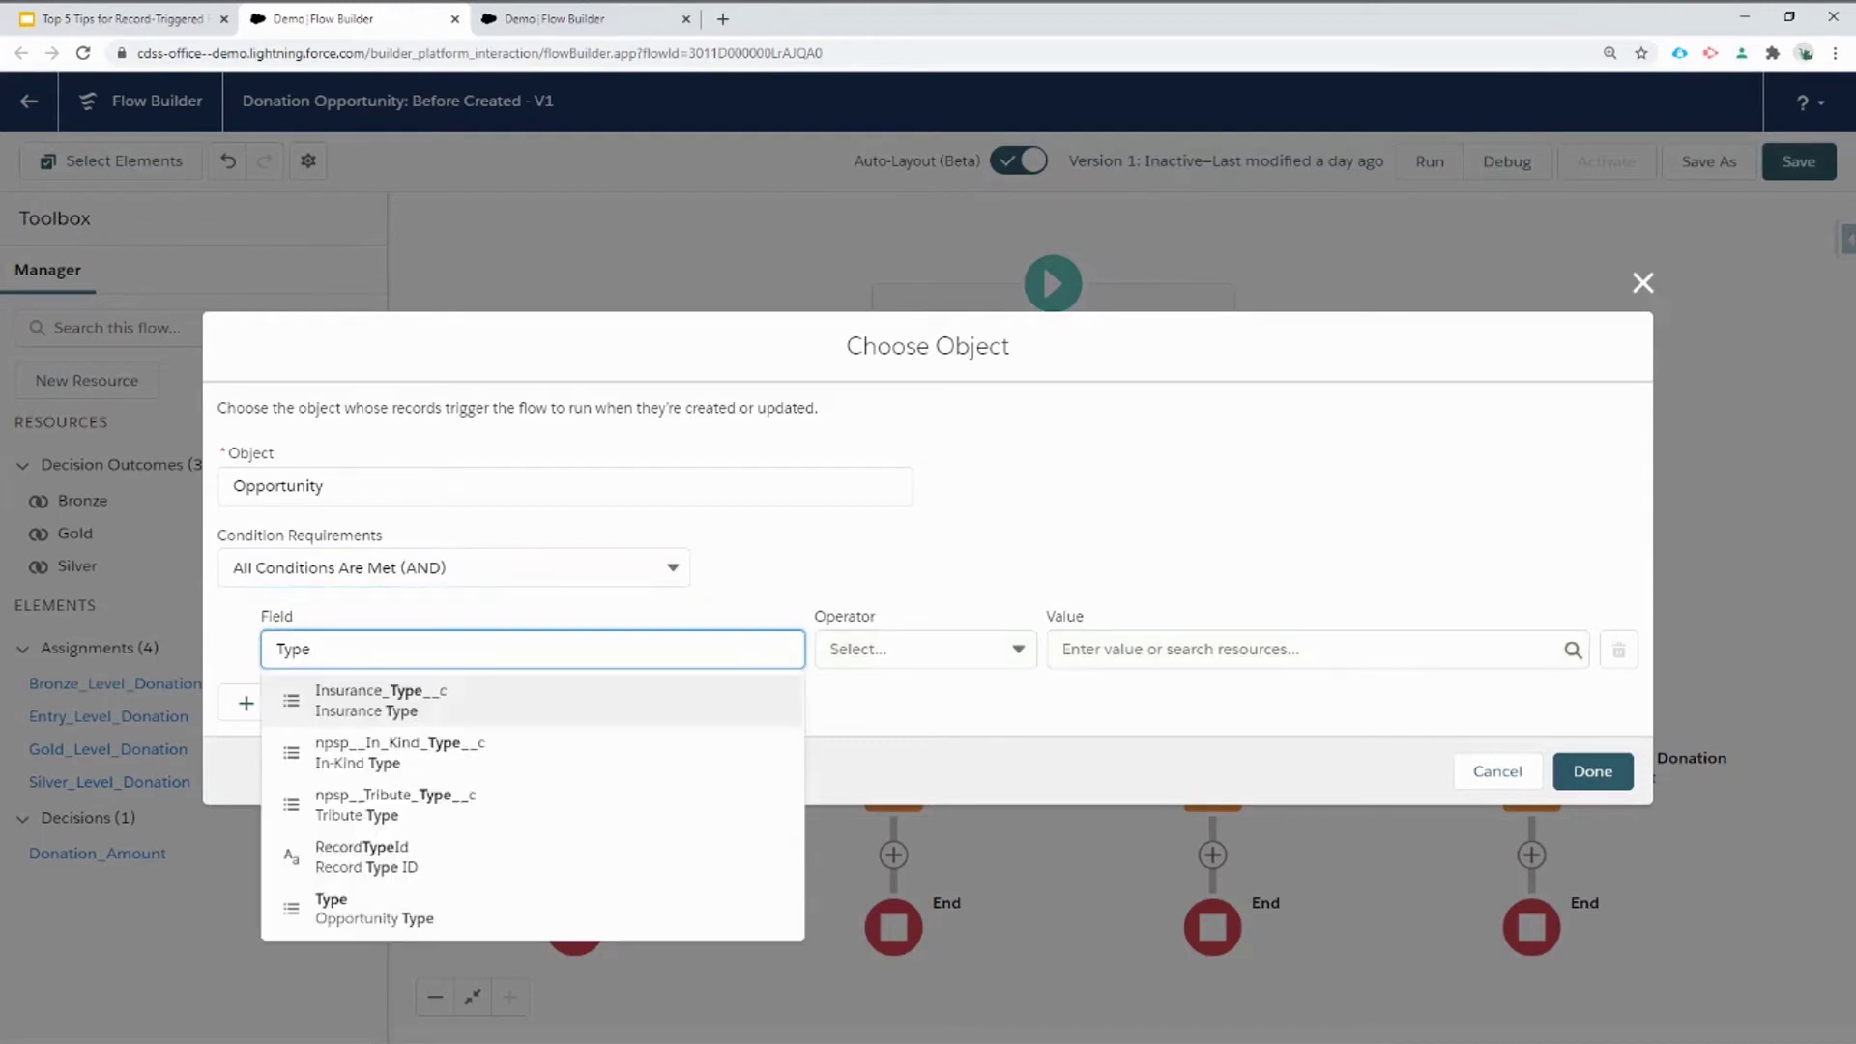
click(419, 930)
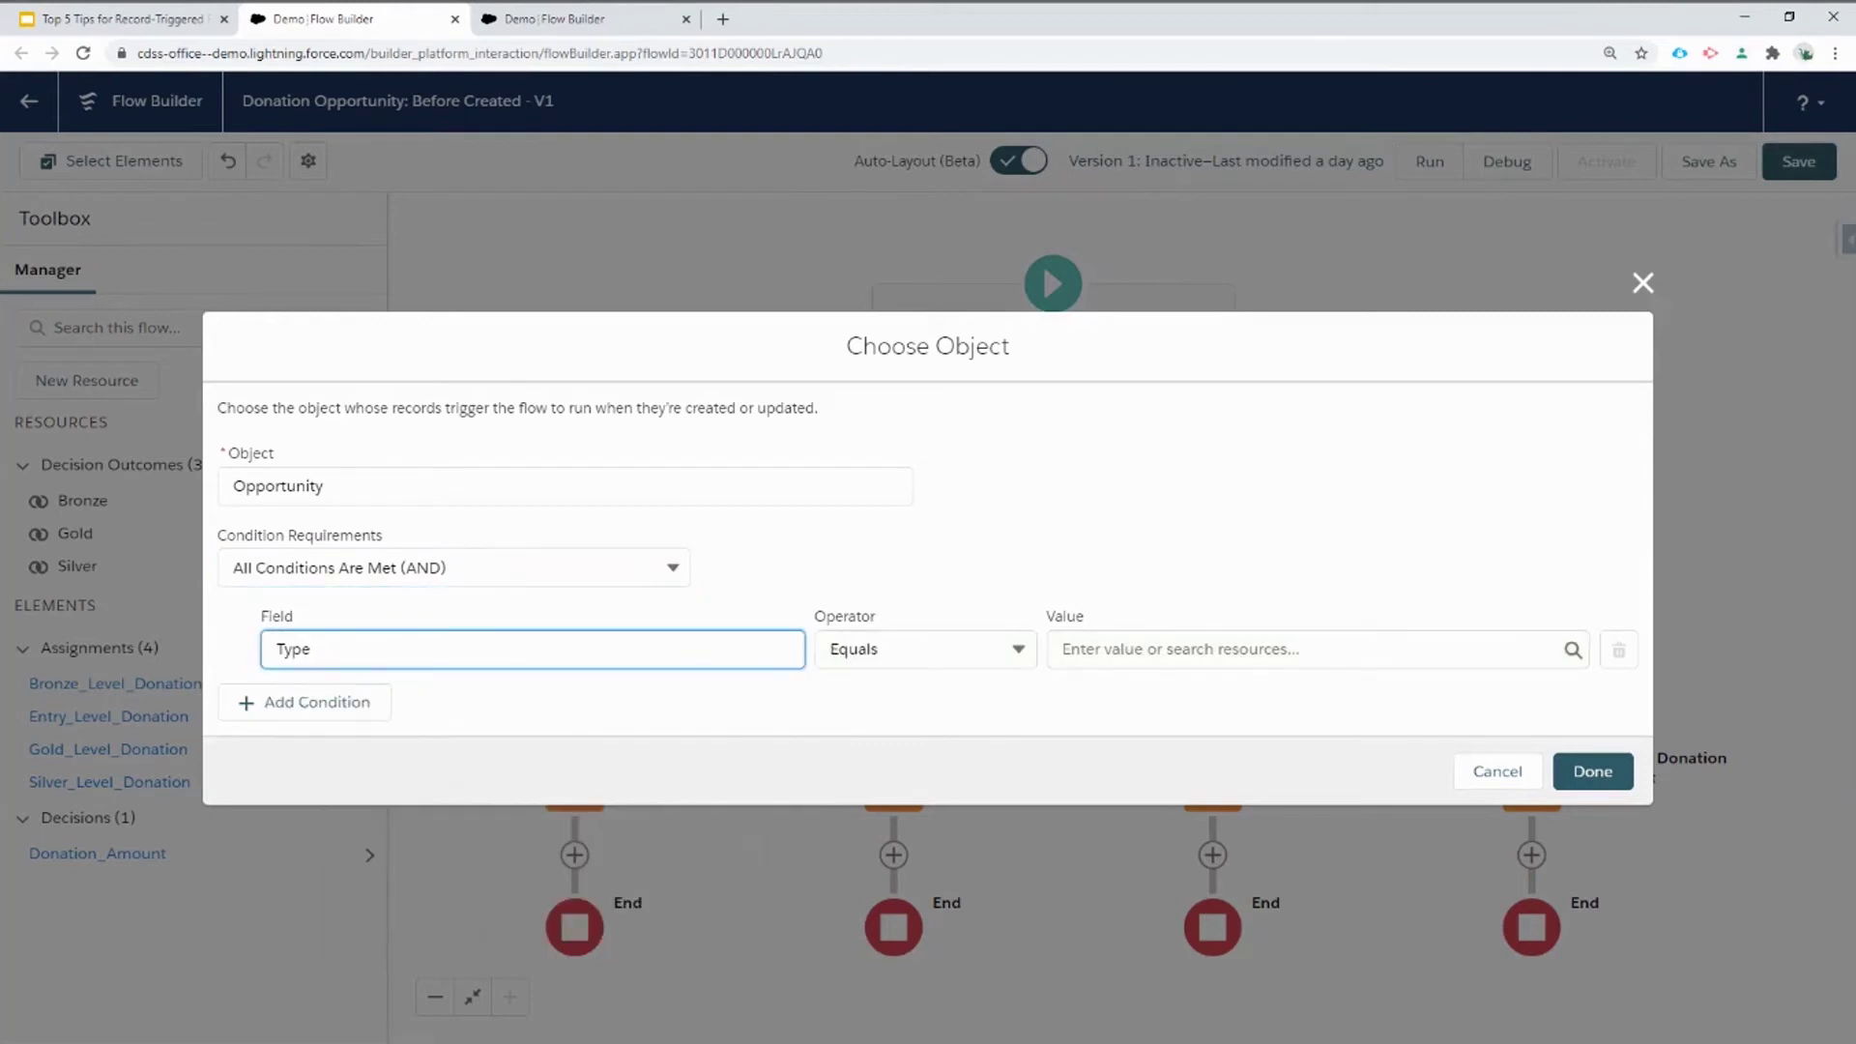
click(1160, 649)
text(Donation)
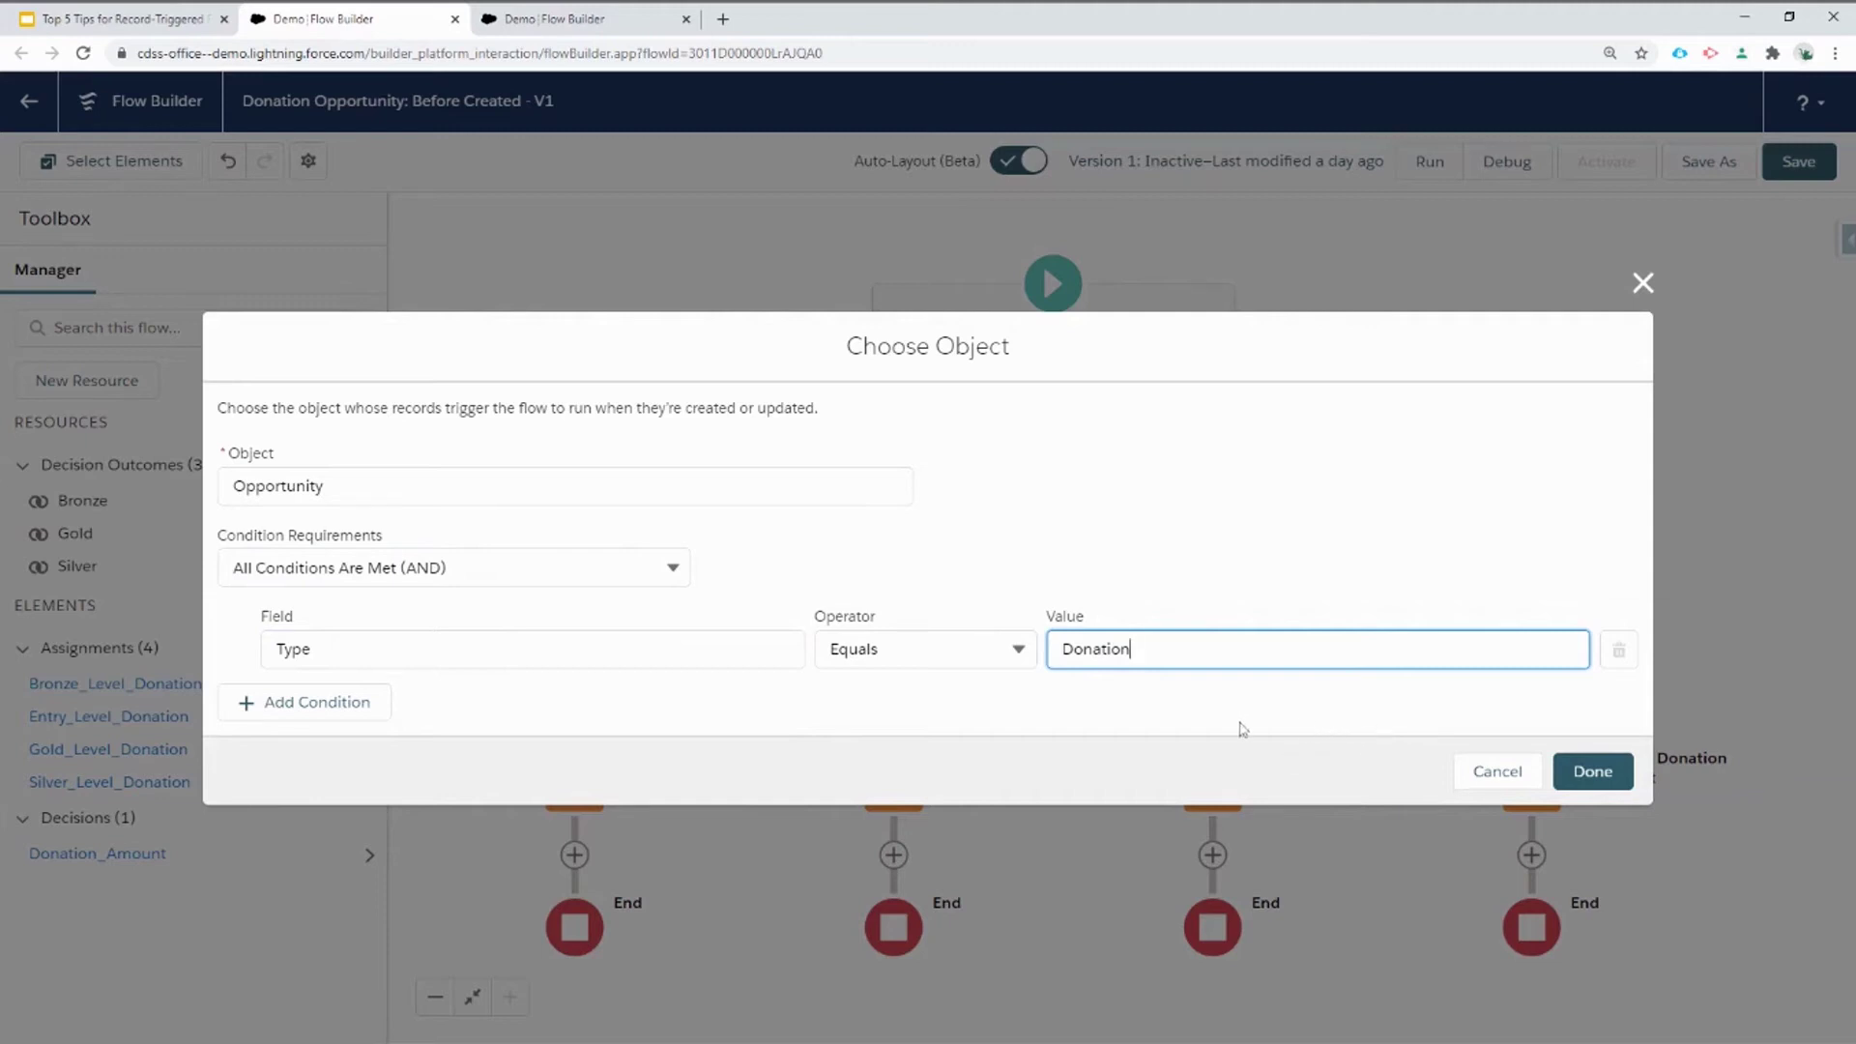
click(1594, 773)
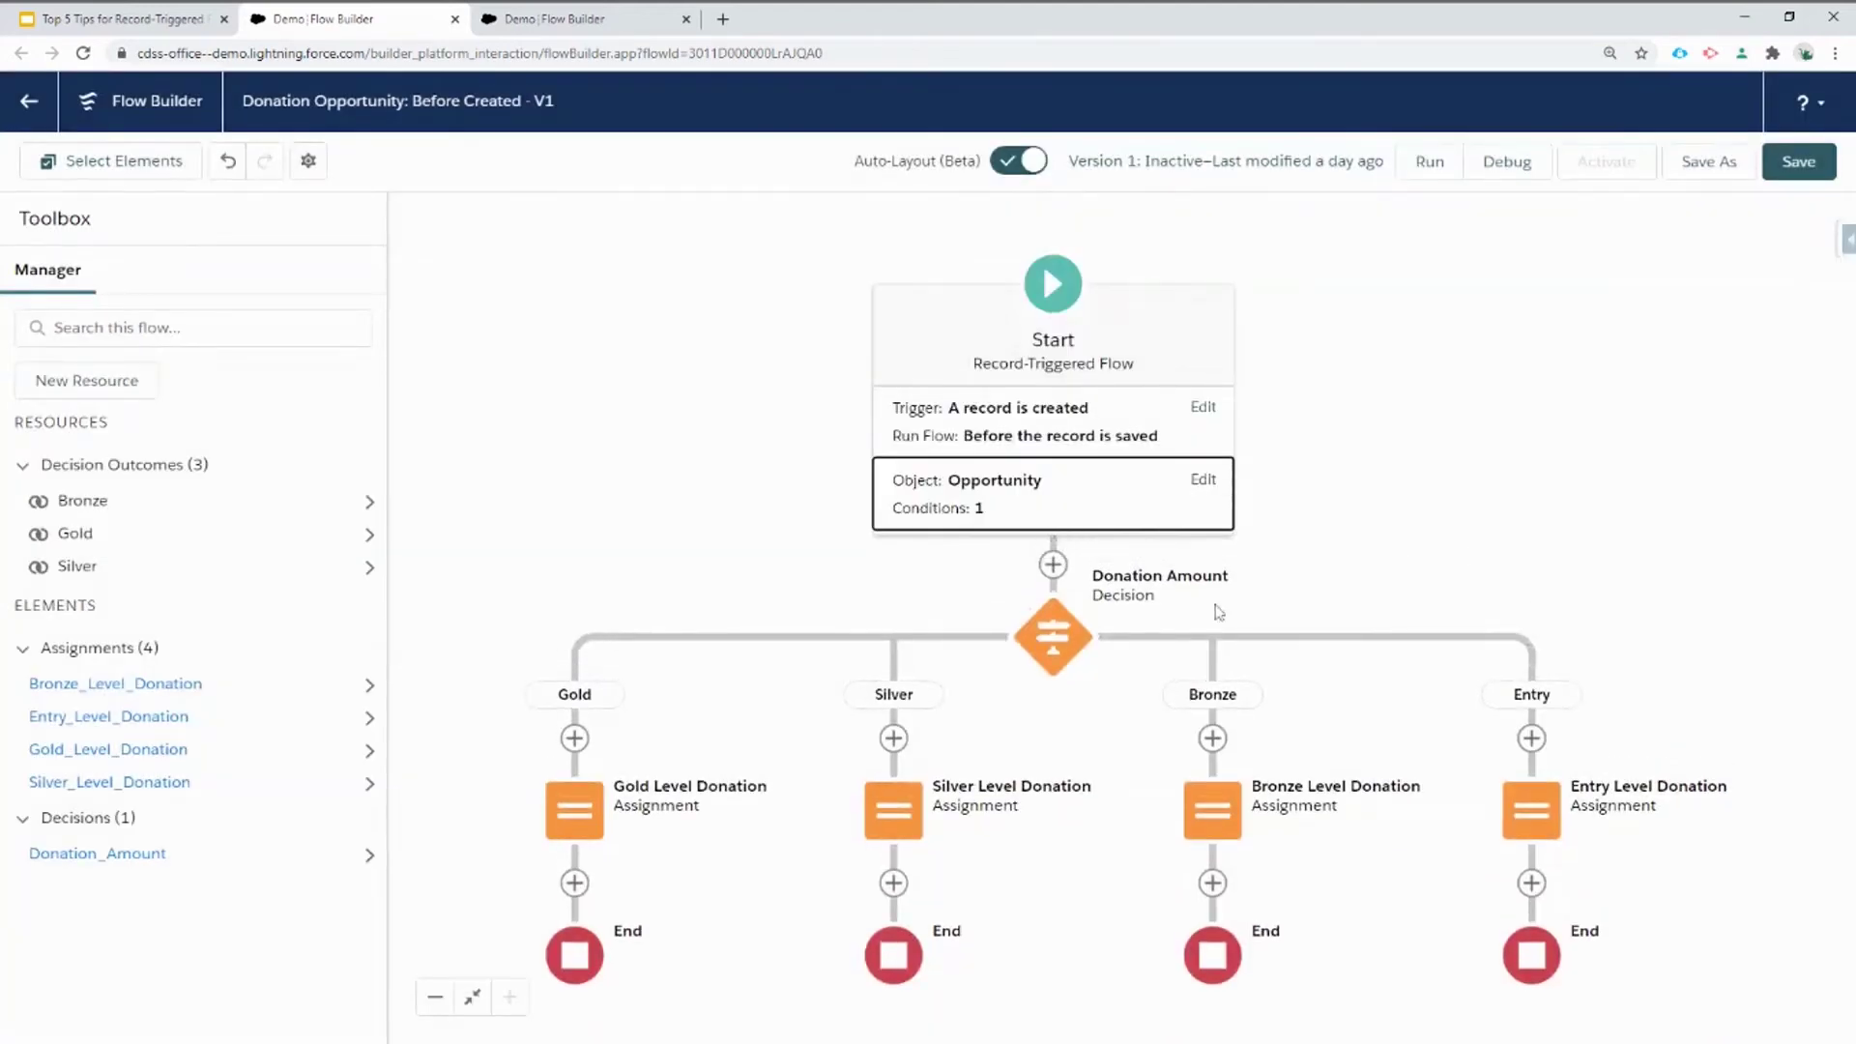
Edit the Donation Amount decision and add a new outcome labelled Platinum.
click(1064, 649)
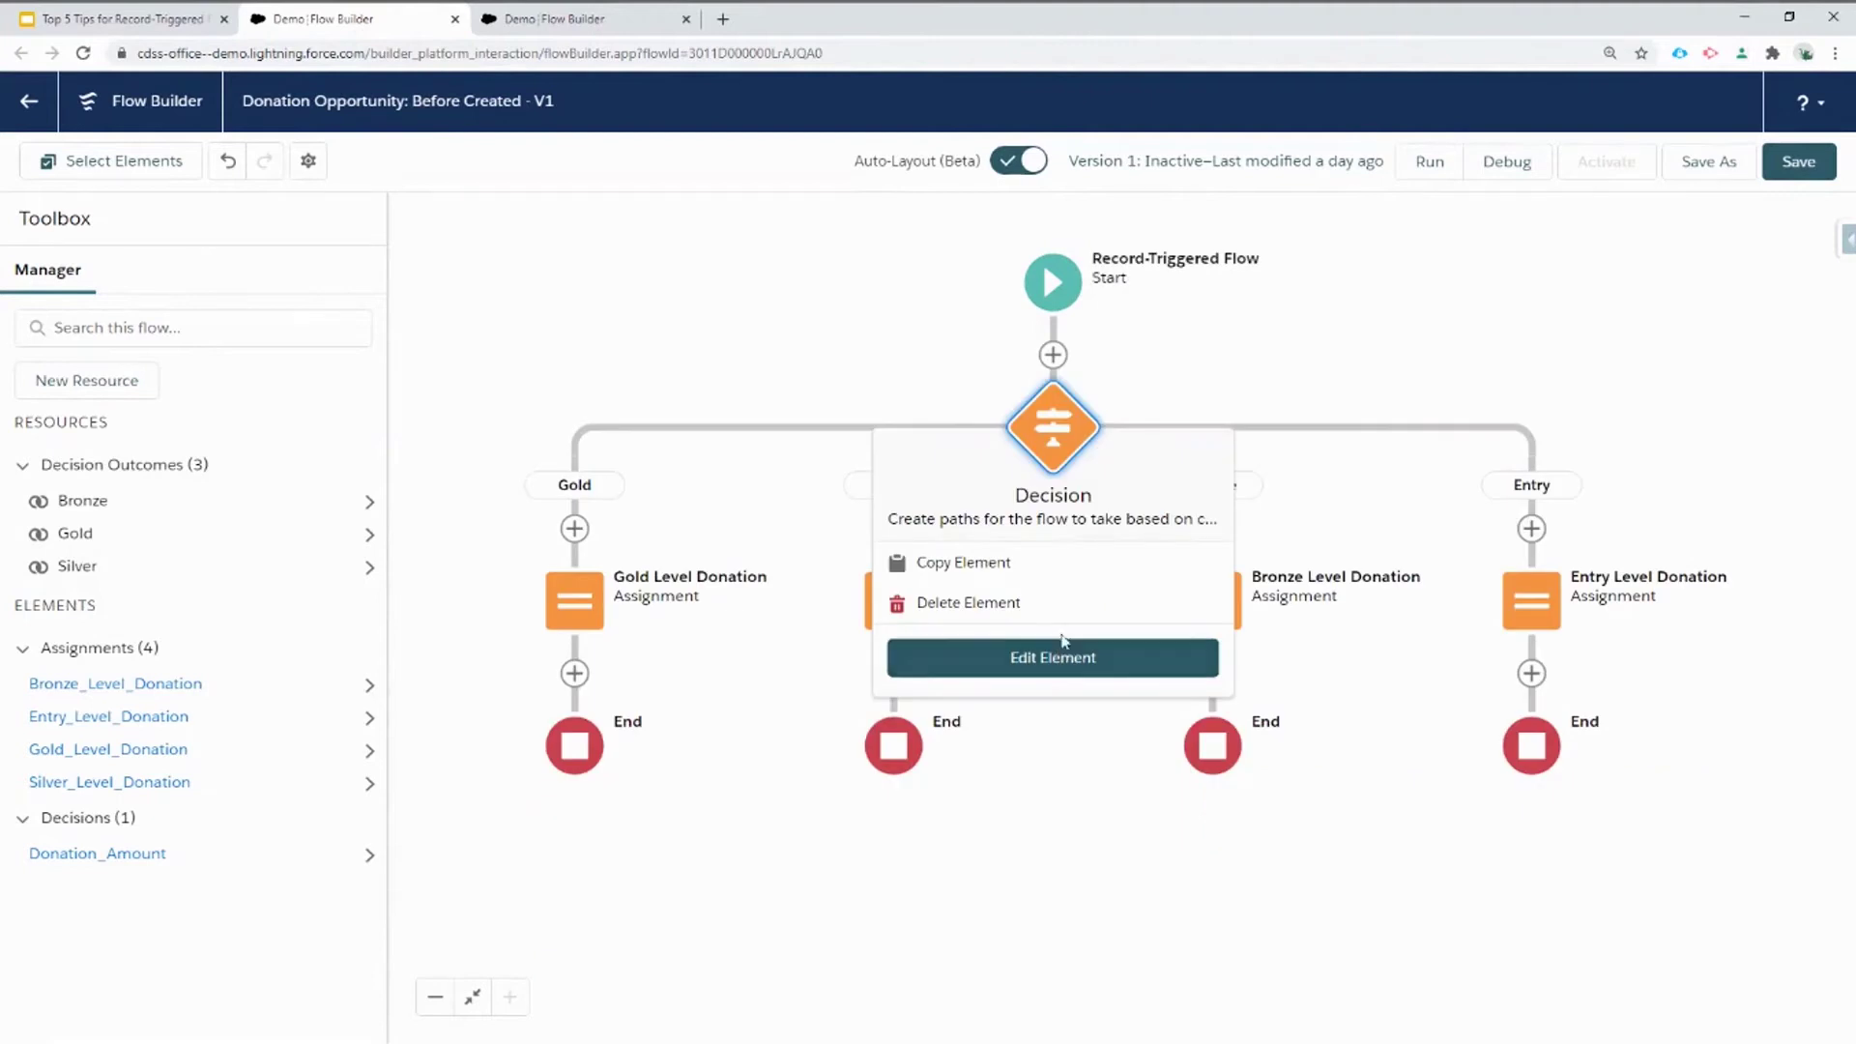
click(1071, 676)
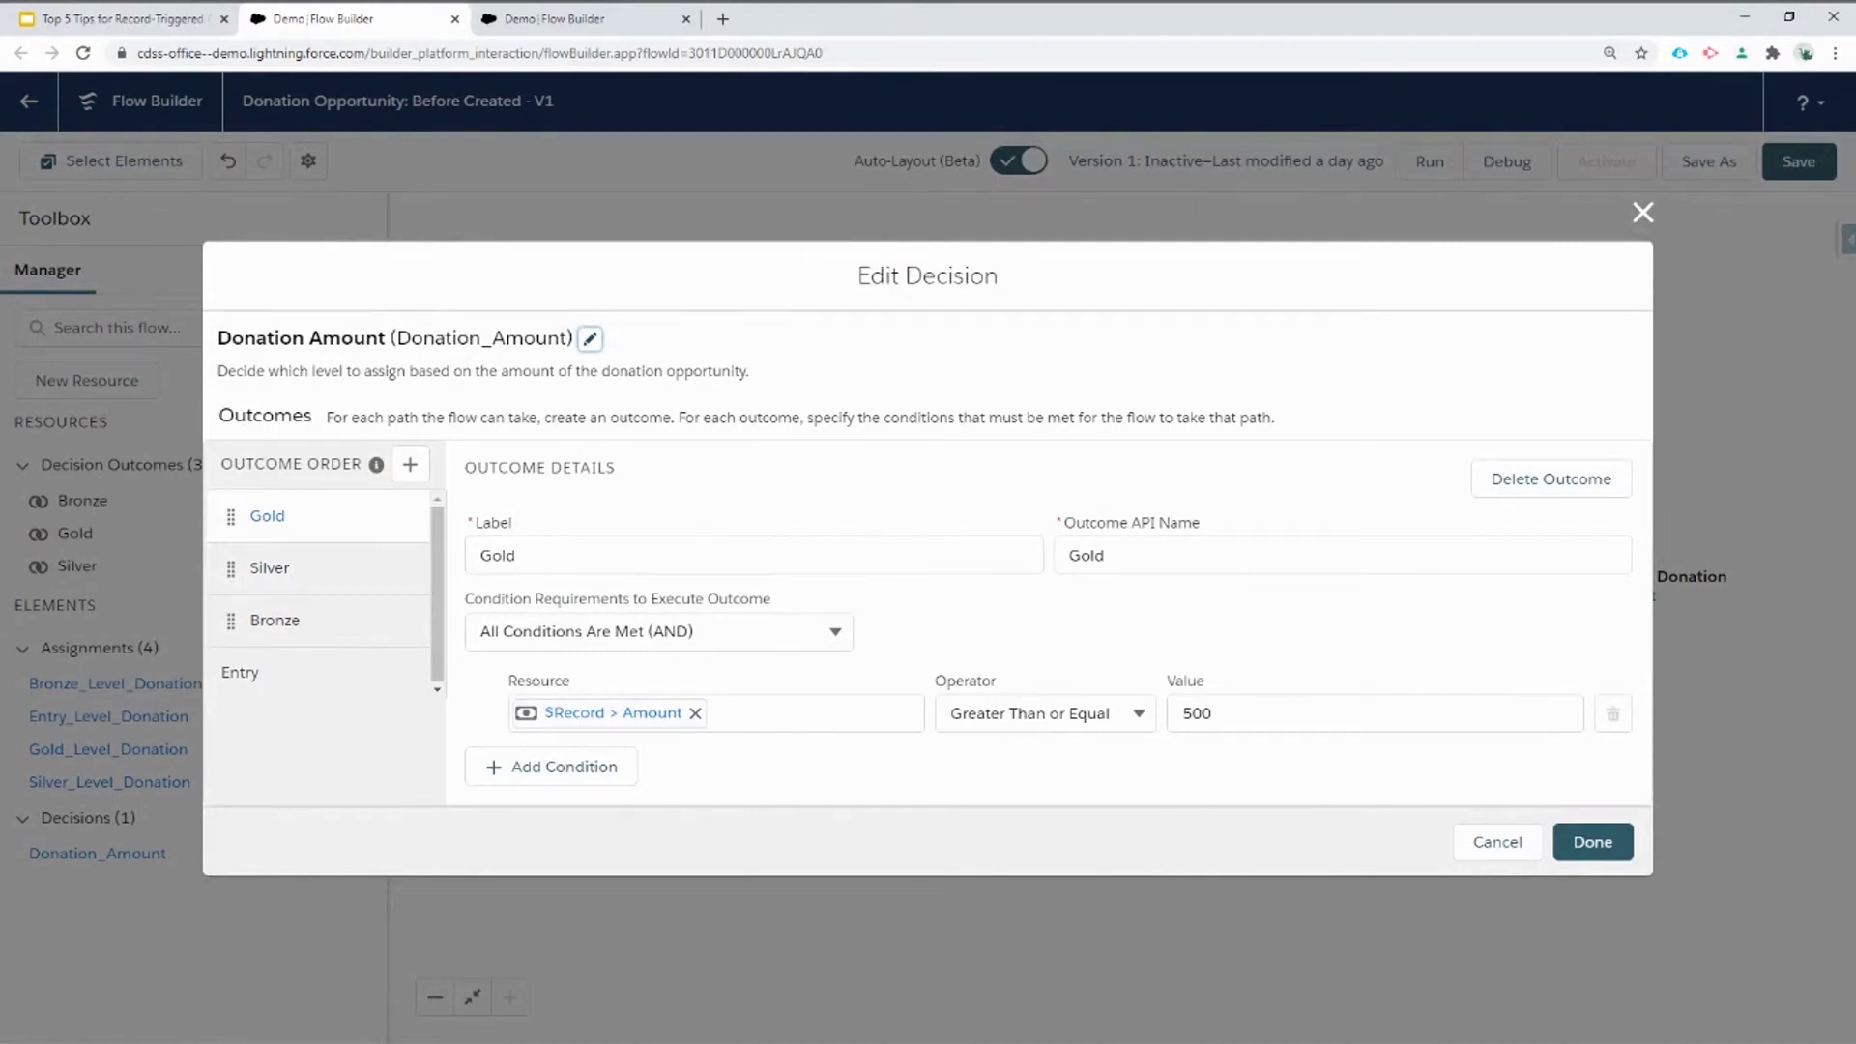
click(410, 464)
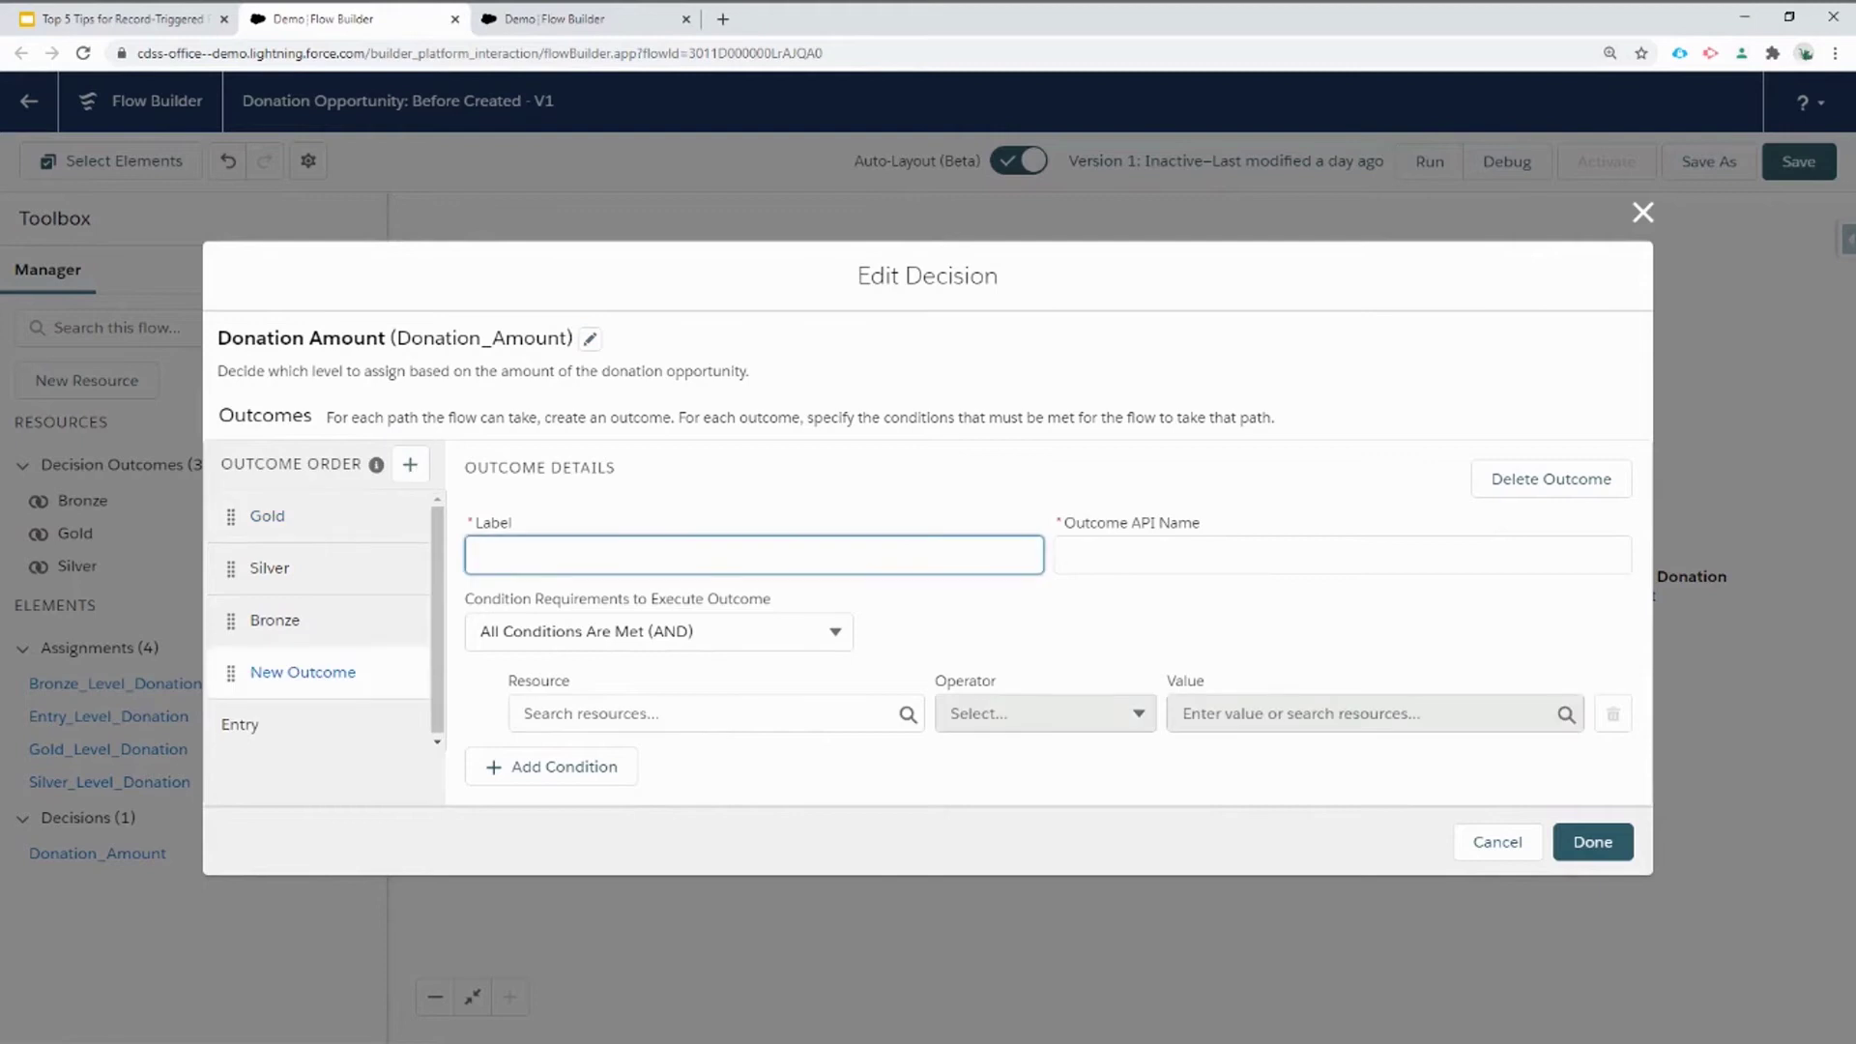
text(Platinum)
Set the Platinum outcome's condition to $Record Amount Greater Than or Equal 2500.
click(706, 713)
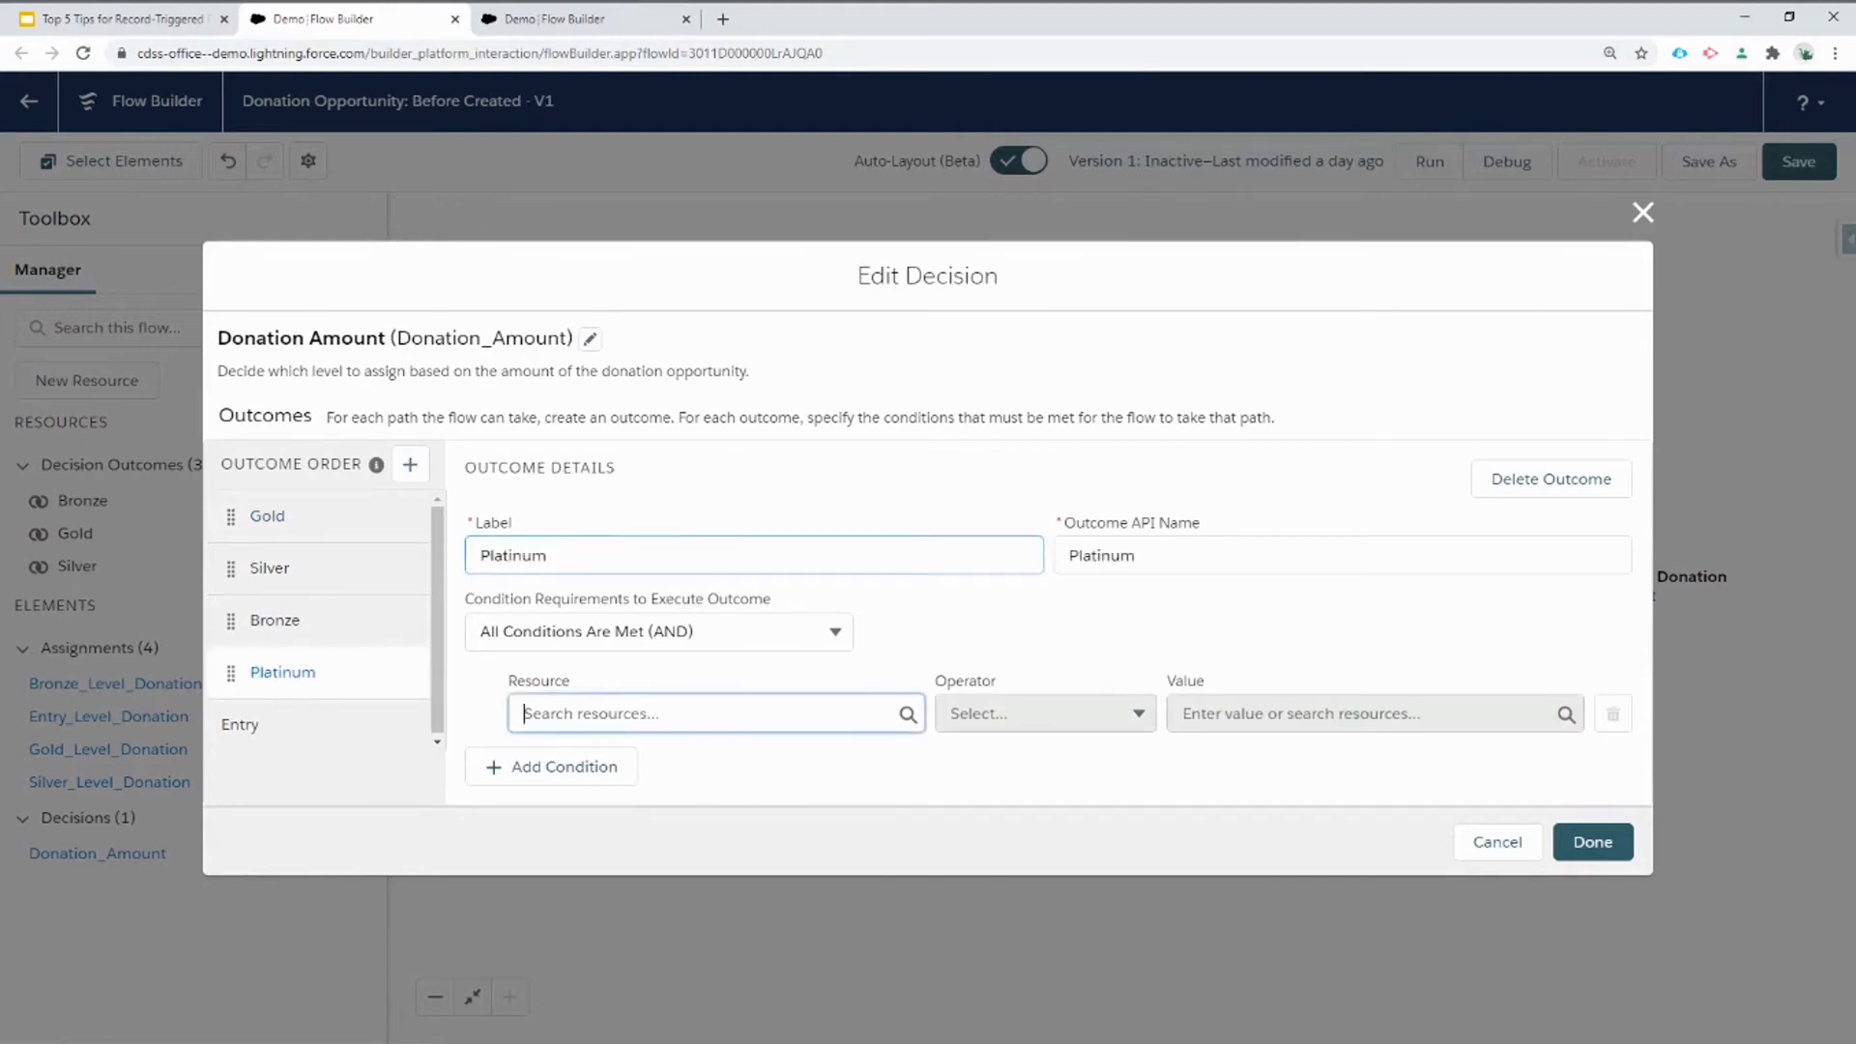
text(record)
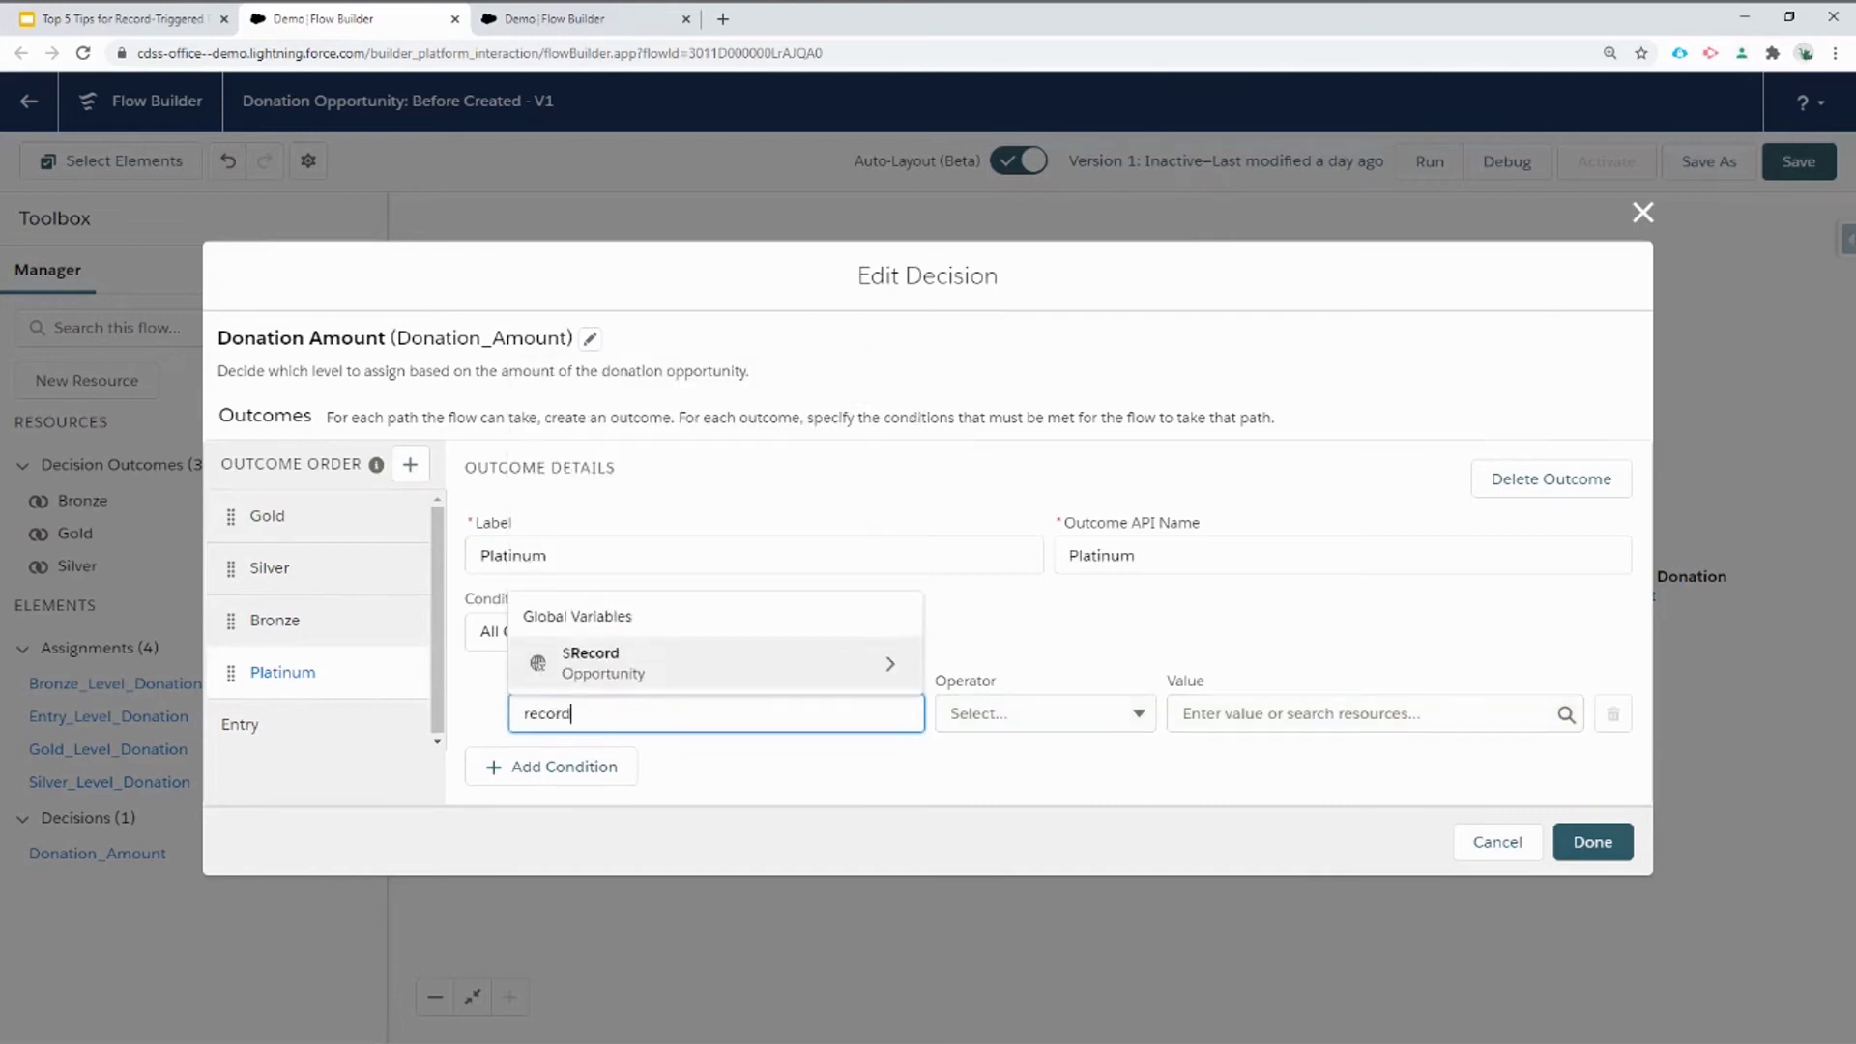
click(888, 667)
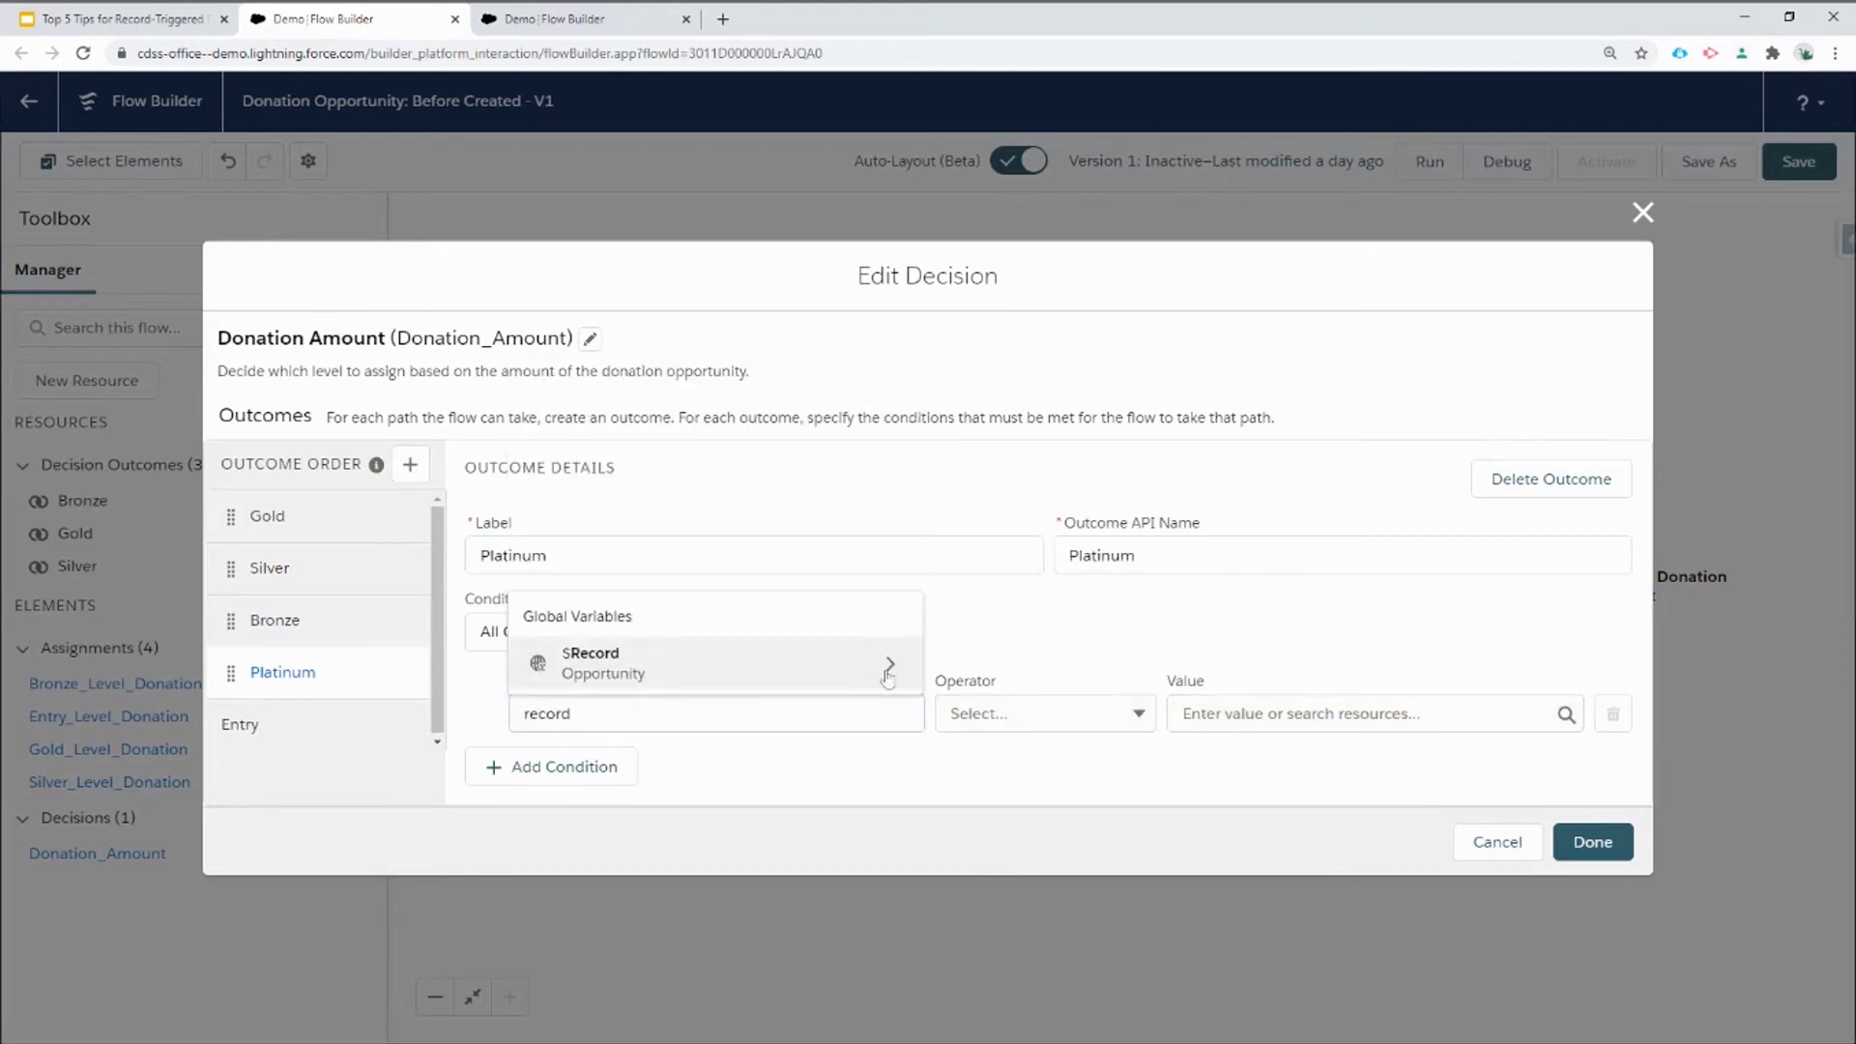
click(887, 669)
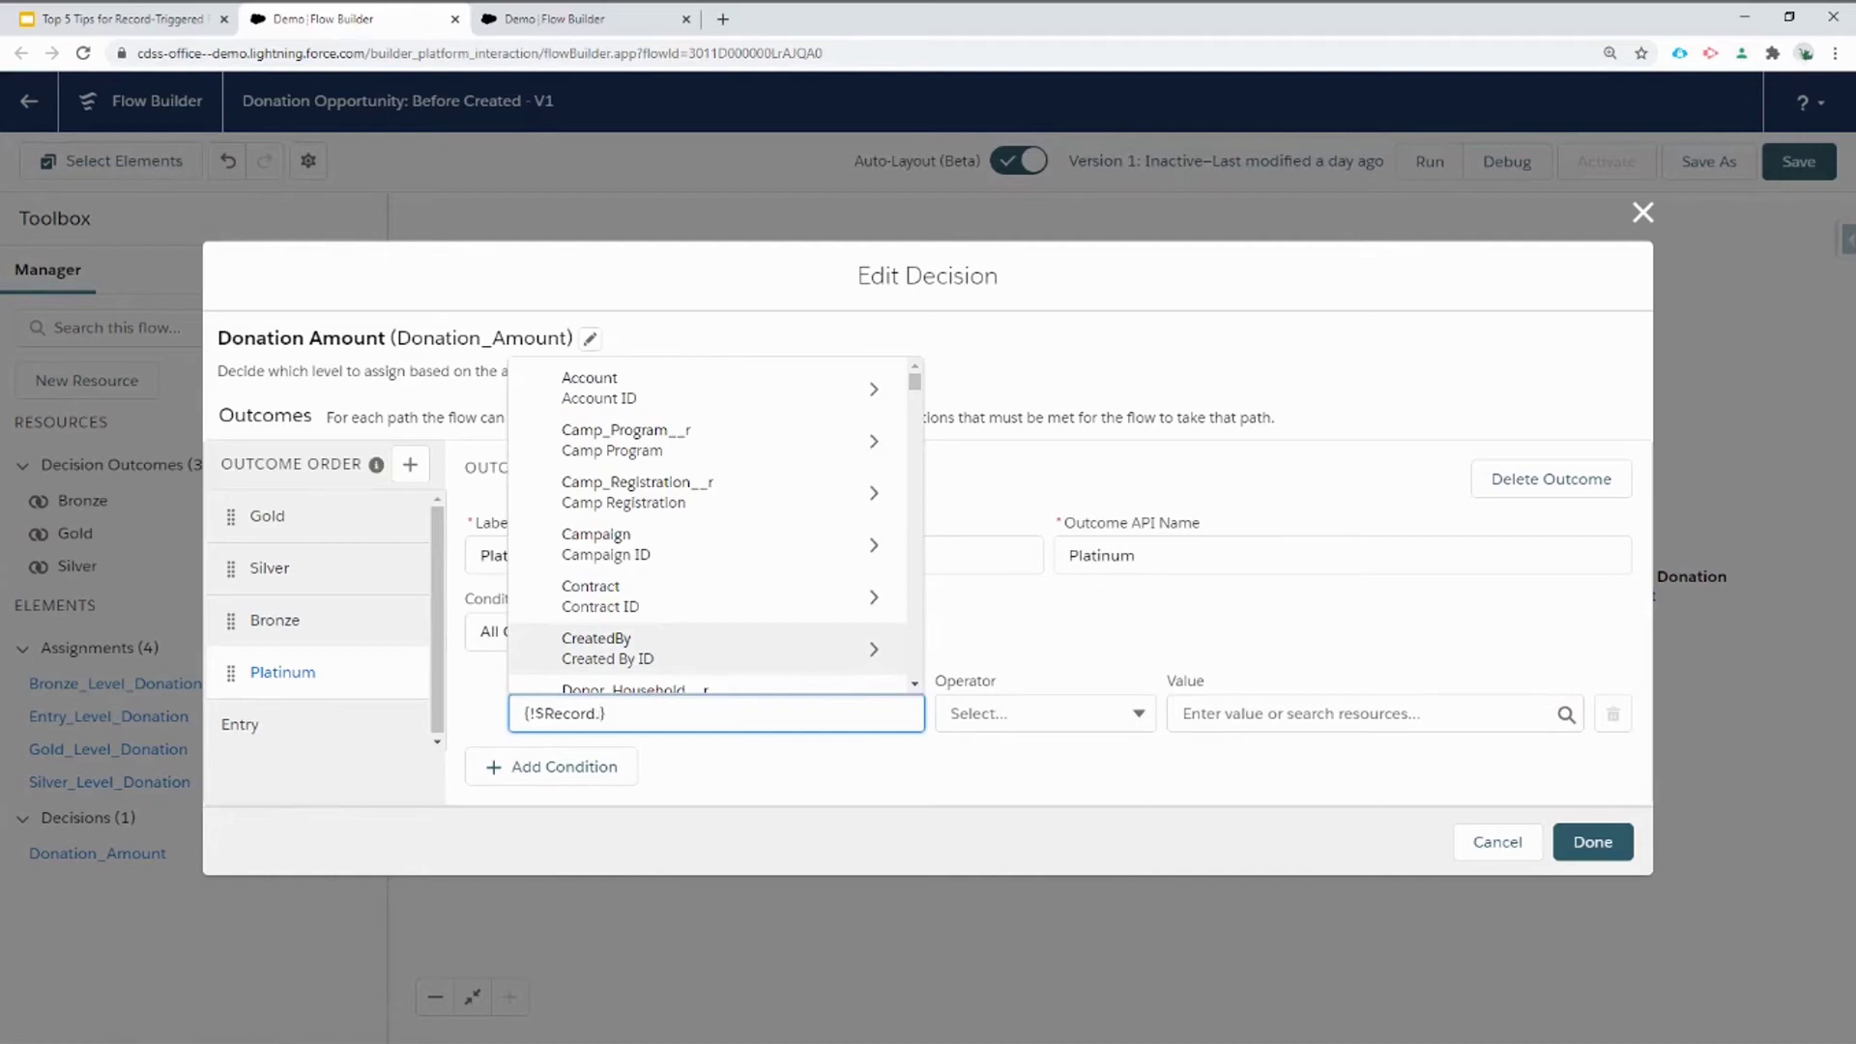
text(Amount)
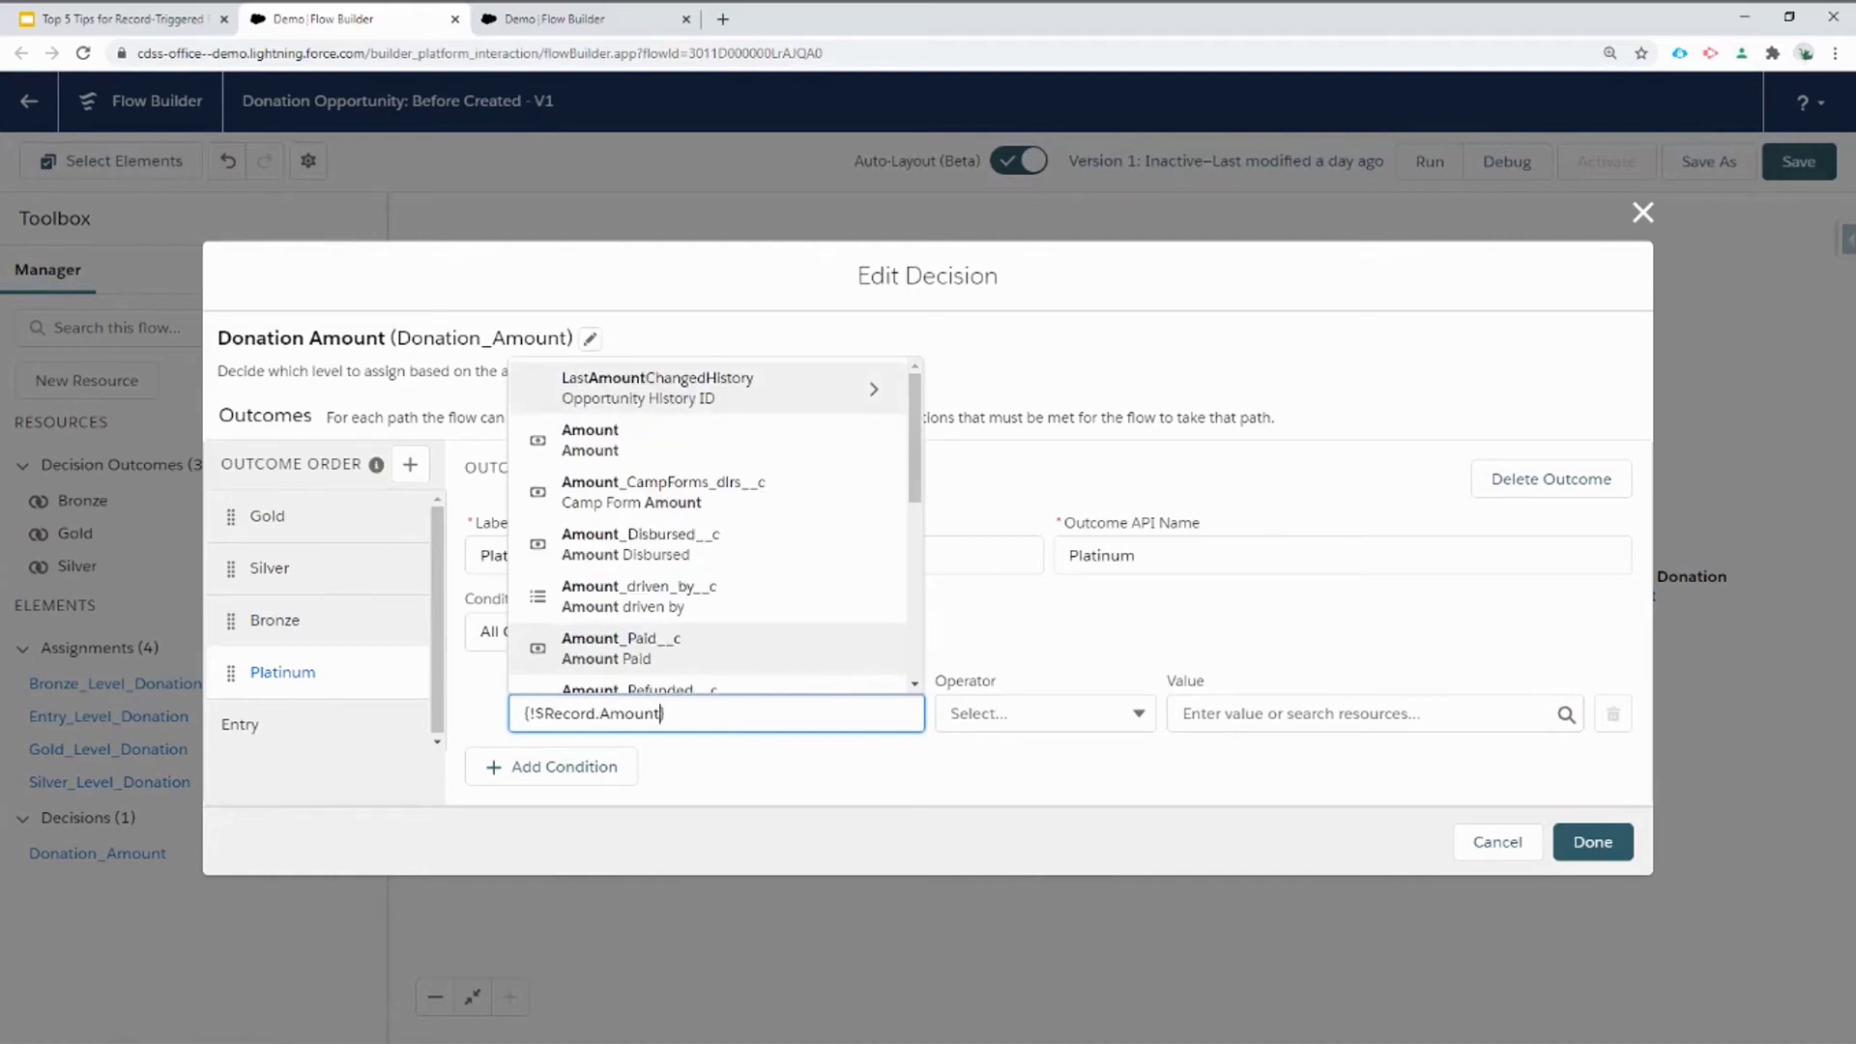
click(611, 440)
click(1183, 714)
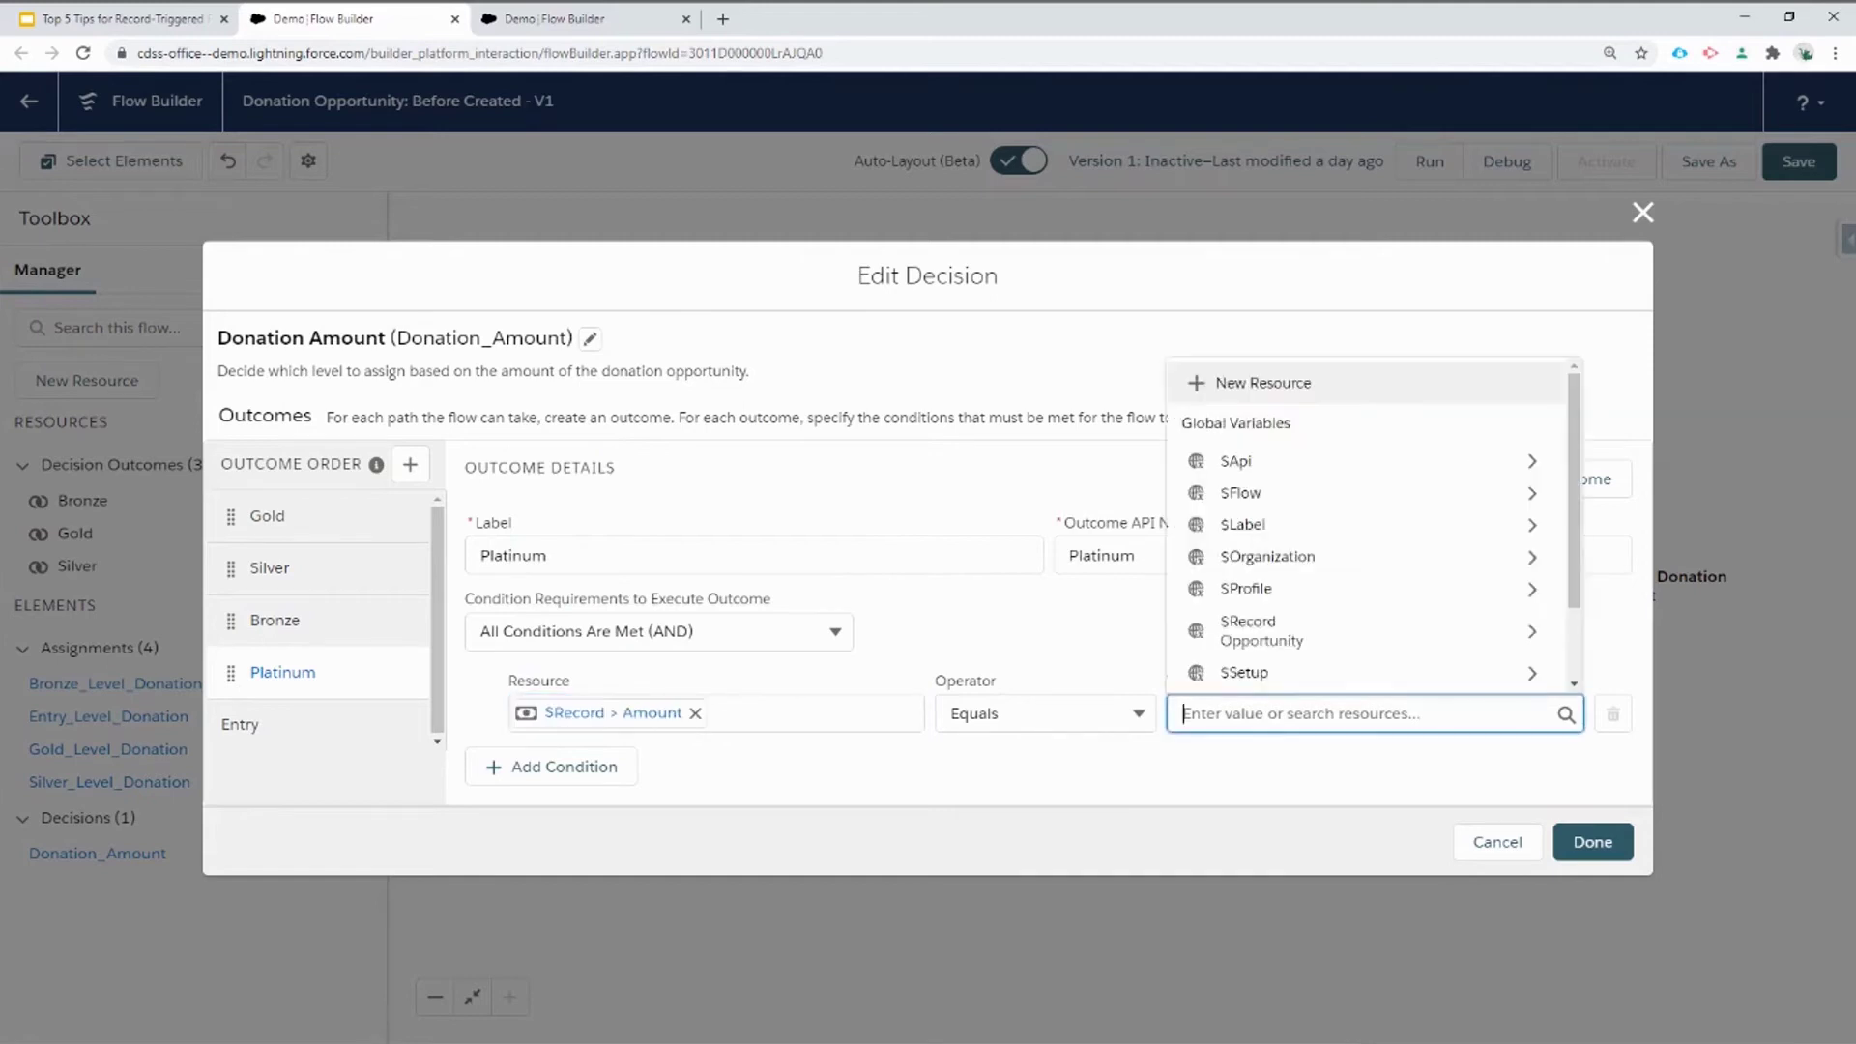
click(1045, 714)
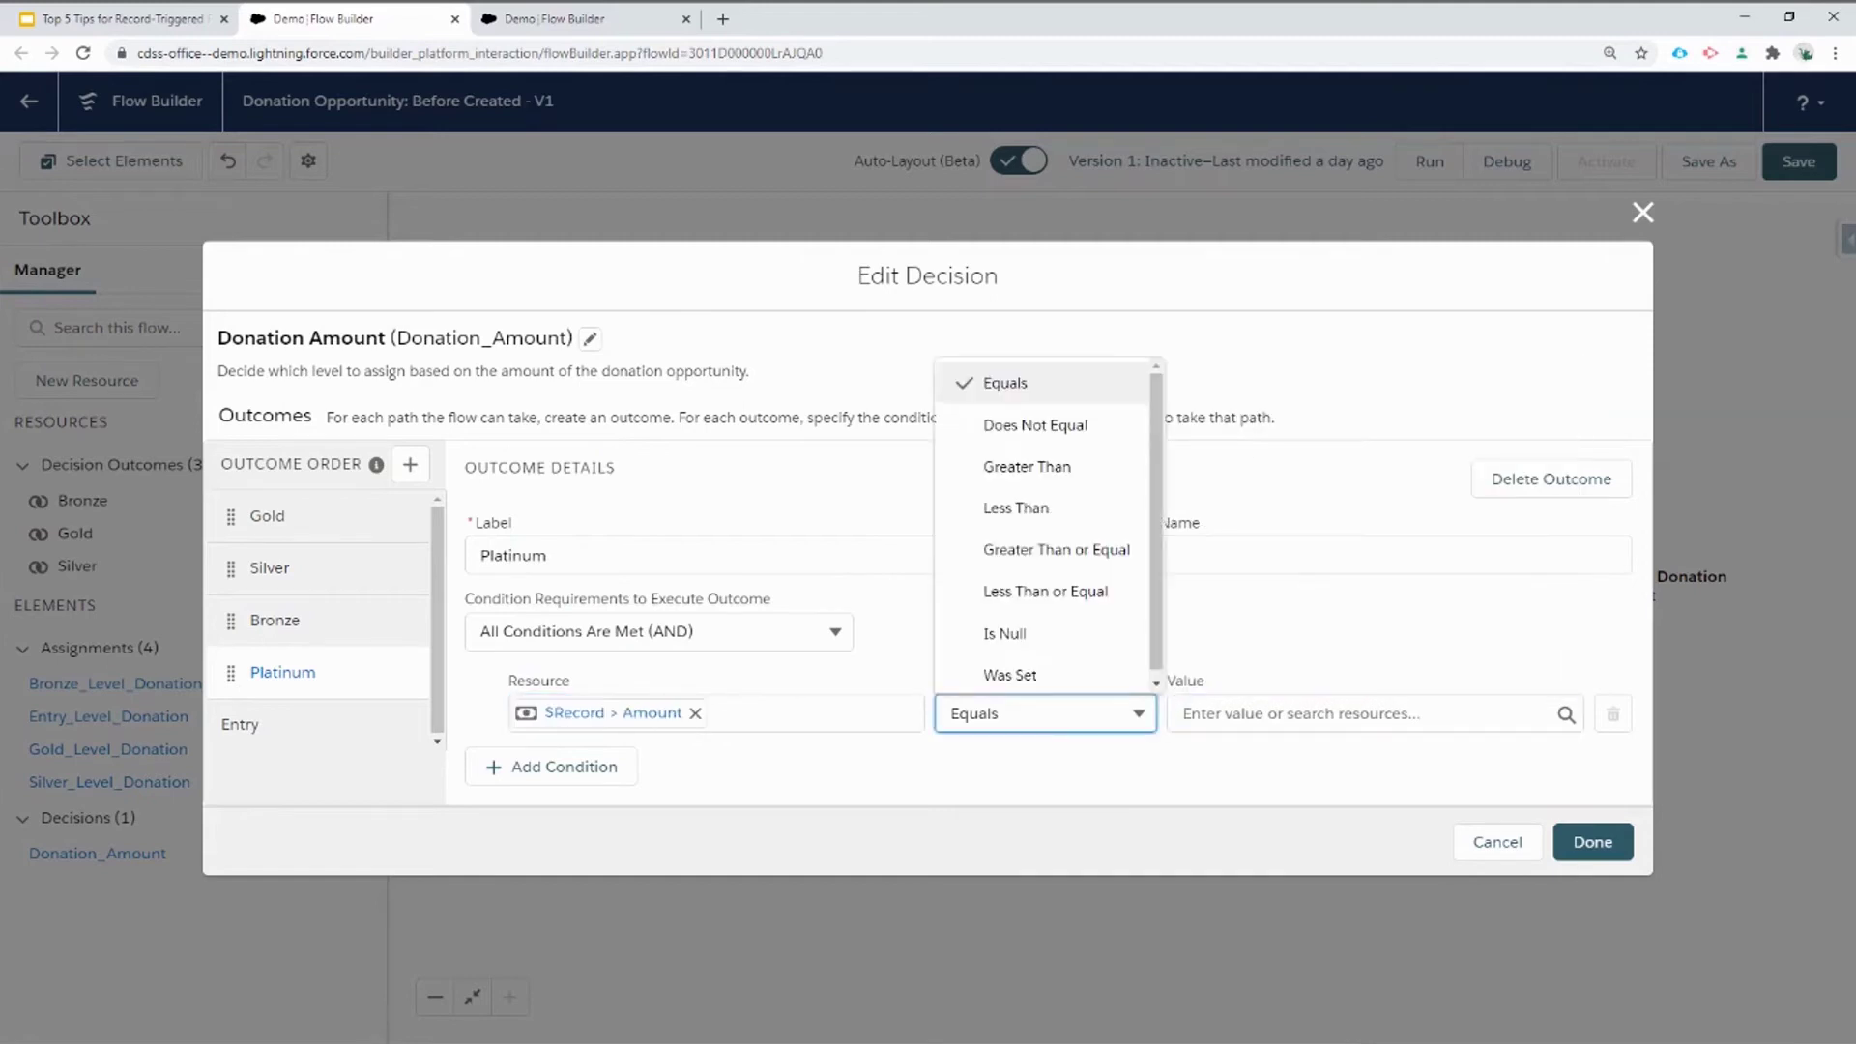
click(1096, 547)
click(1257, 714)
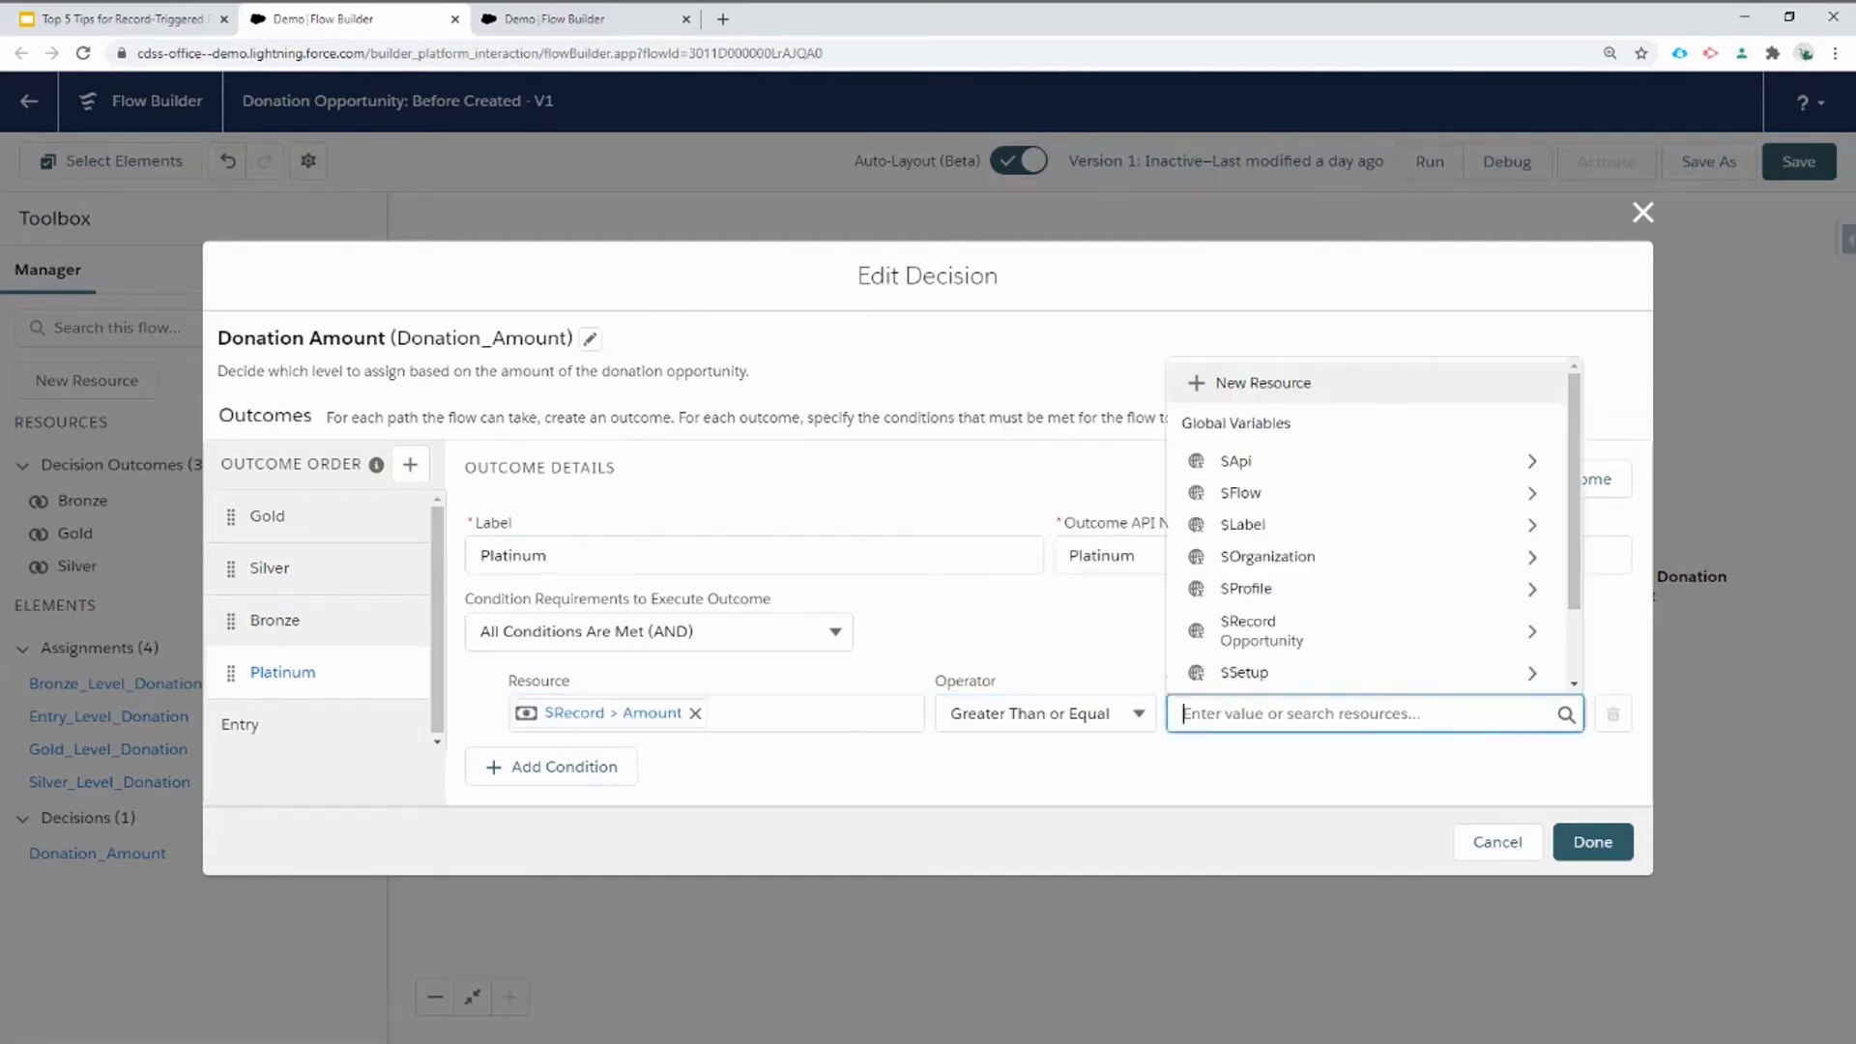
text(2500)
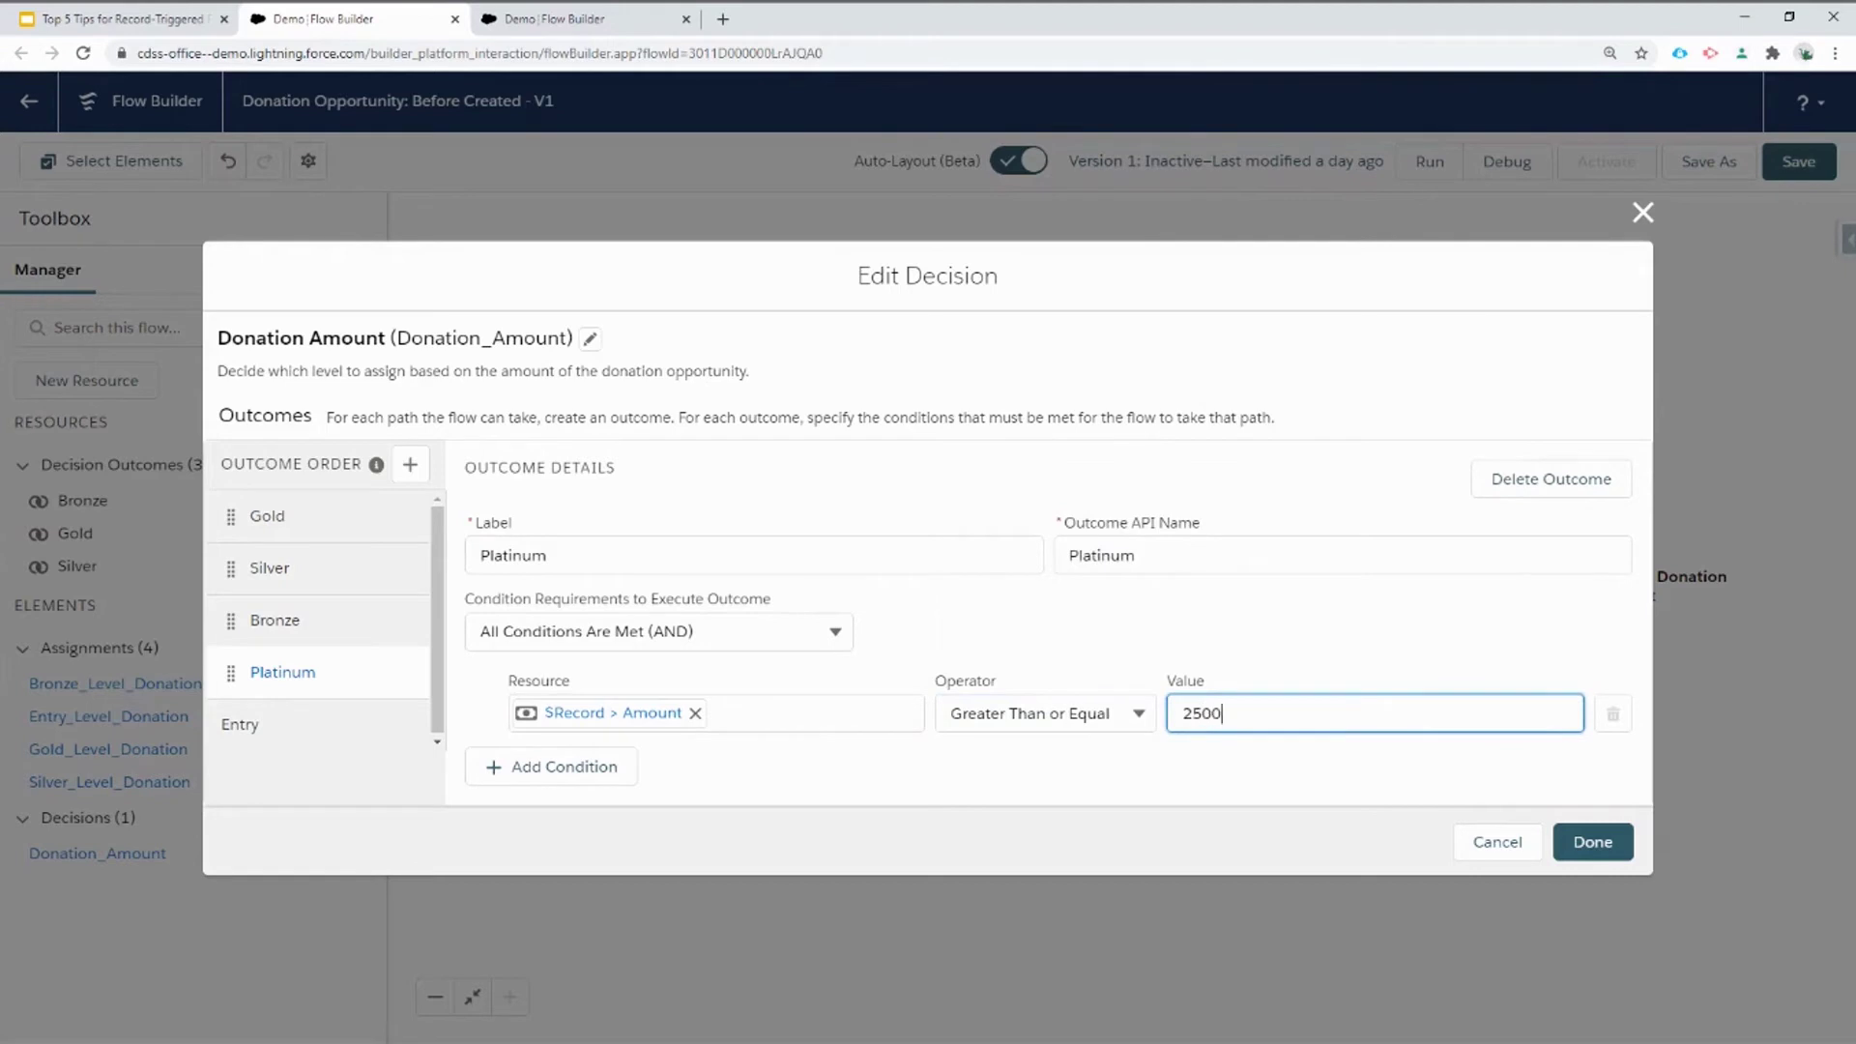
click(1100, 650)
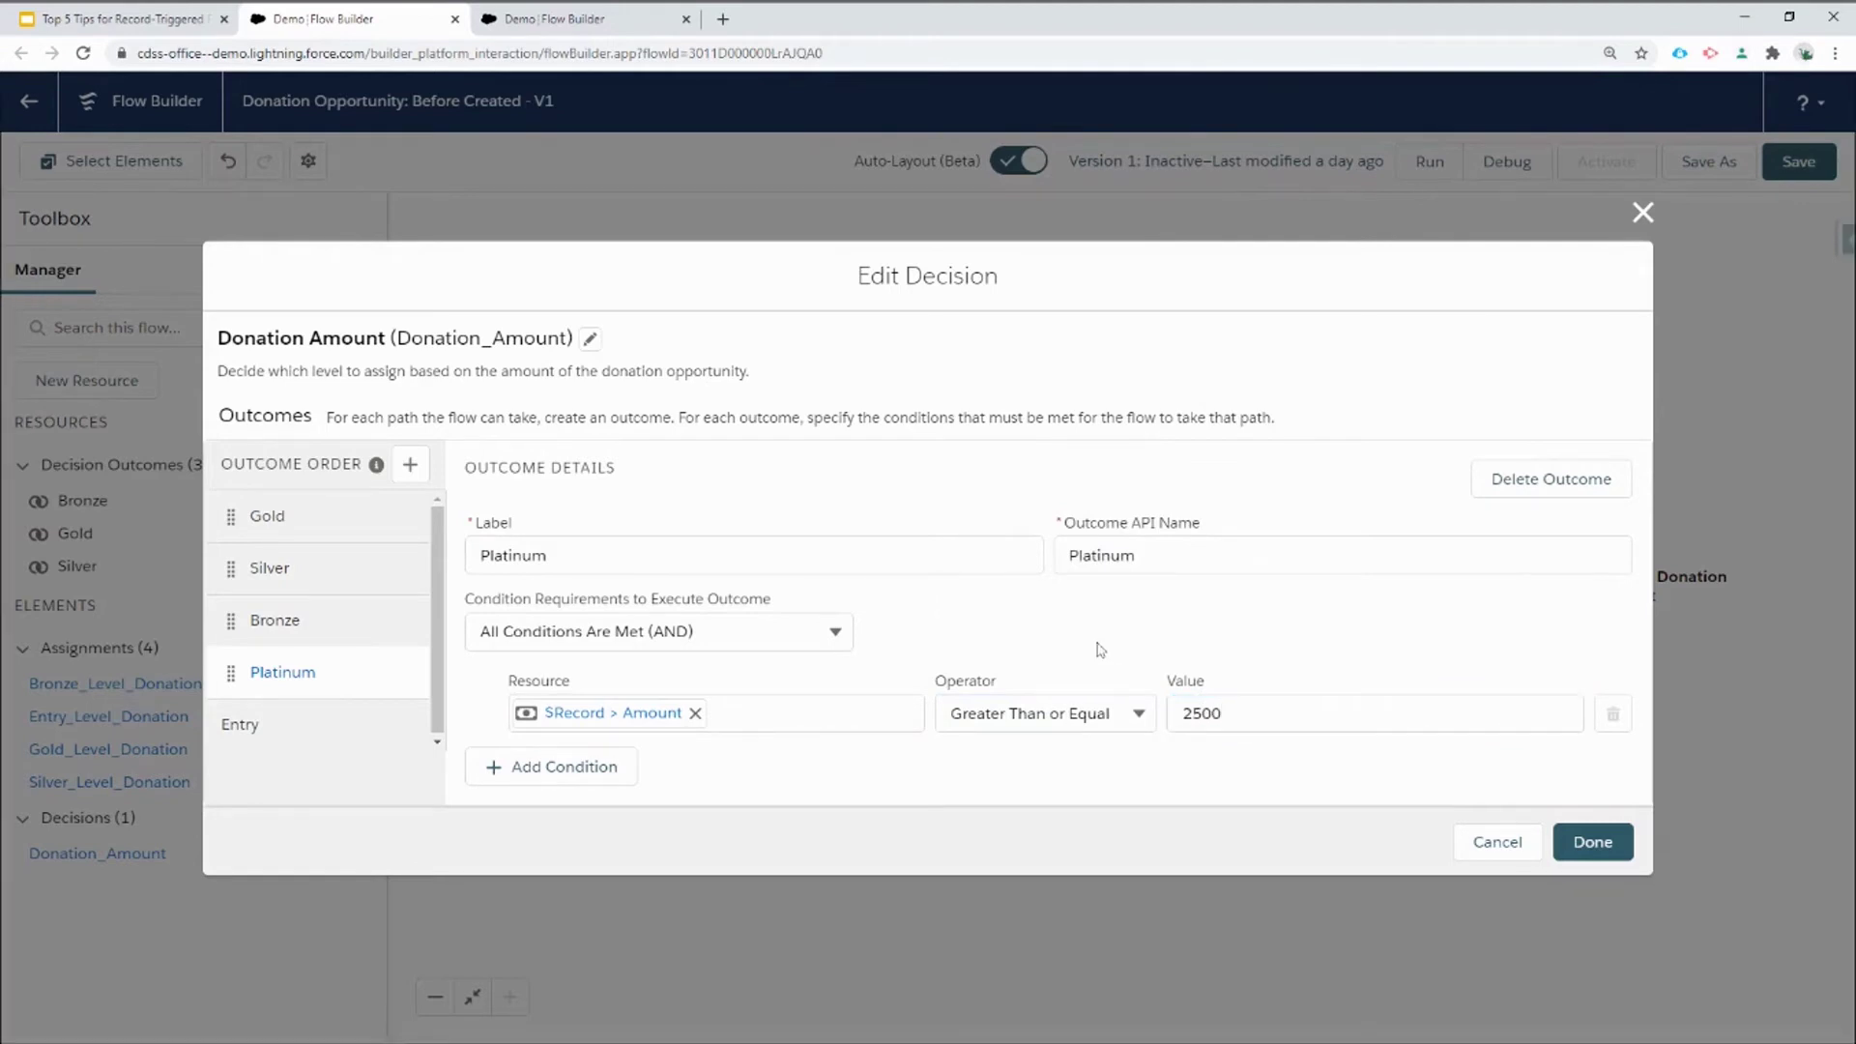
click(1593, 841)
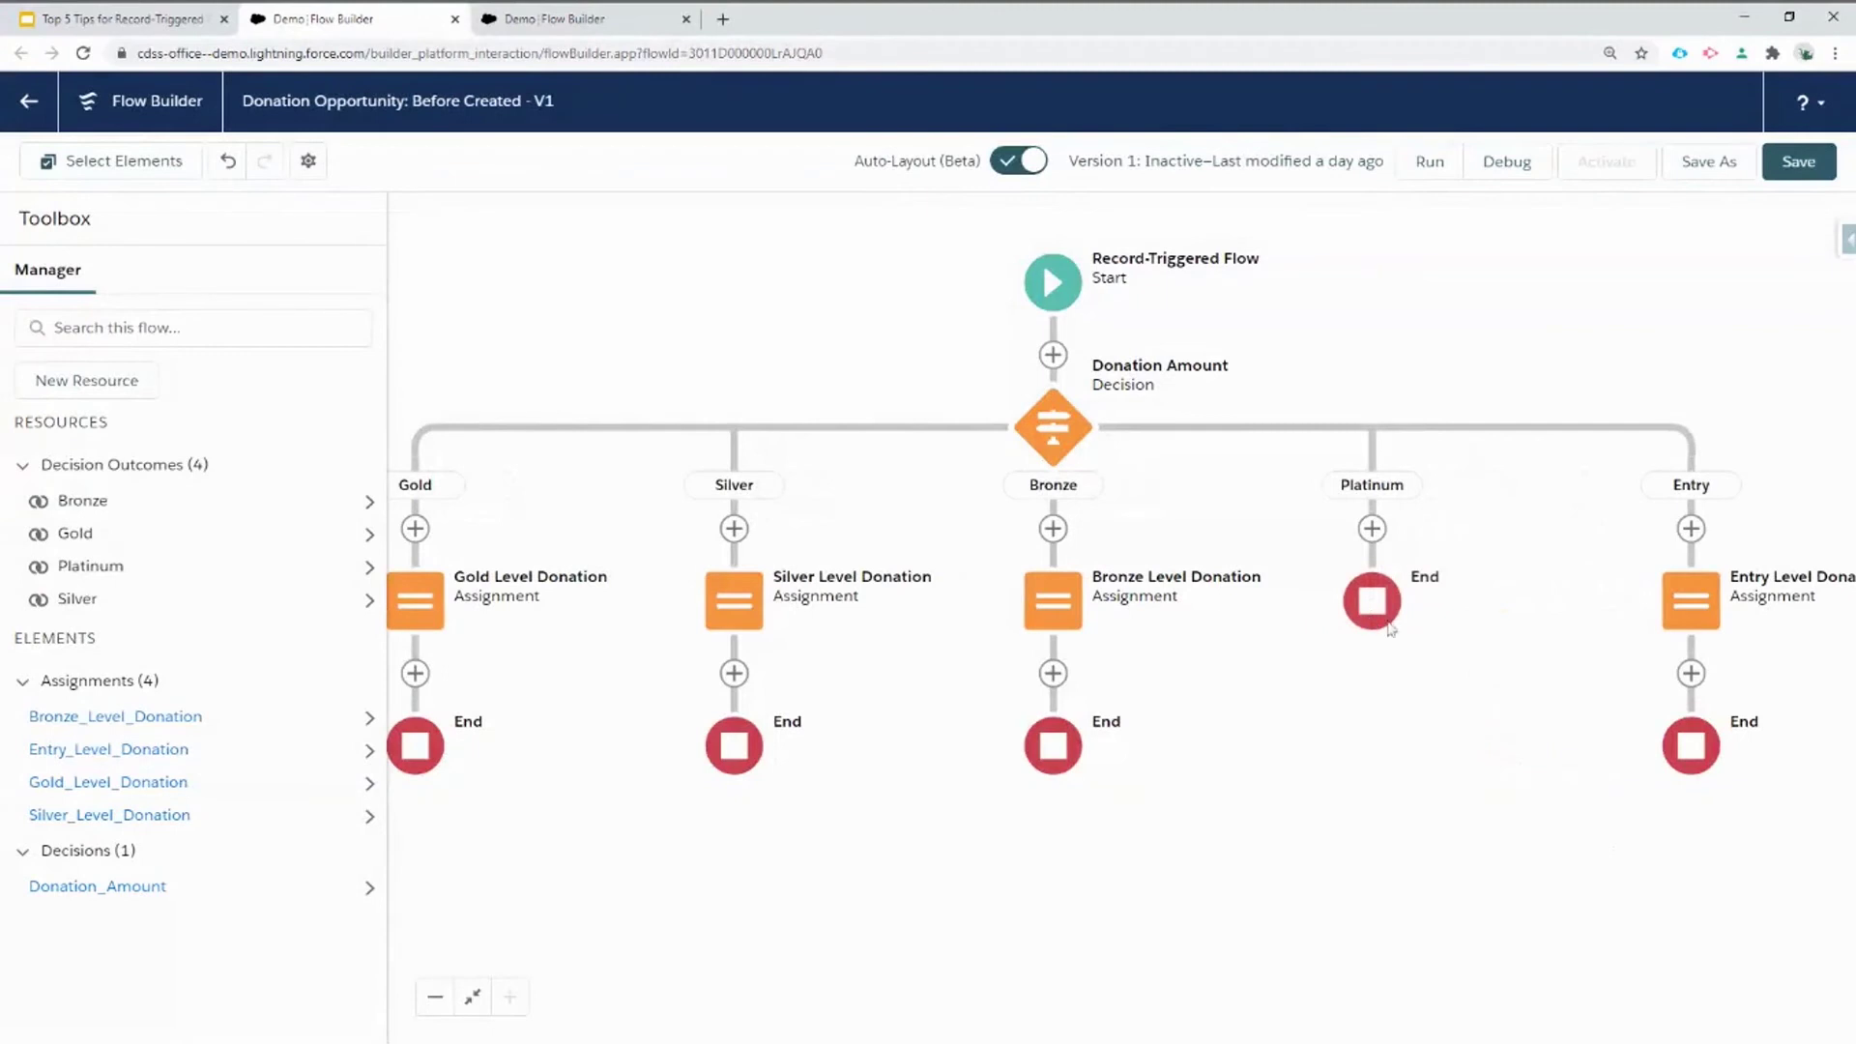
Add a 'Platinum Level Donation' assignment to the Platinum branch with description 'Assign the donor level picklist to Platinum'.
click(1372, 529)
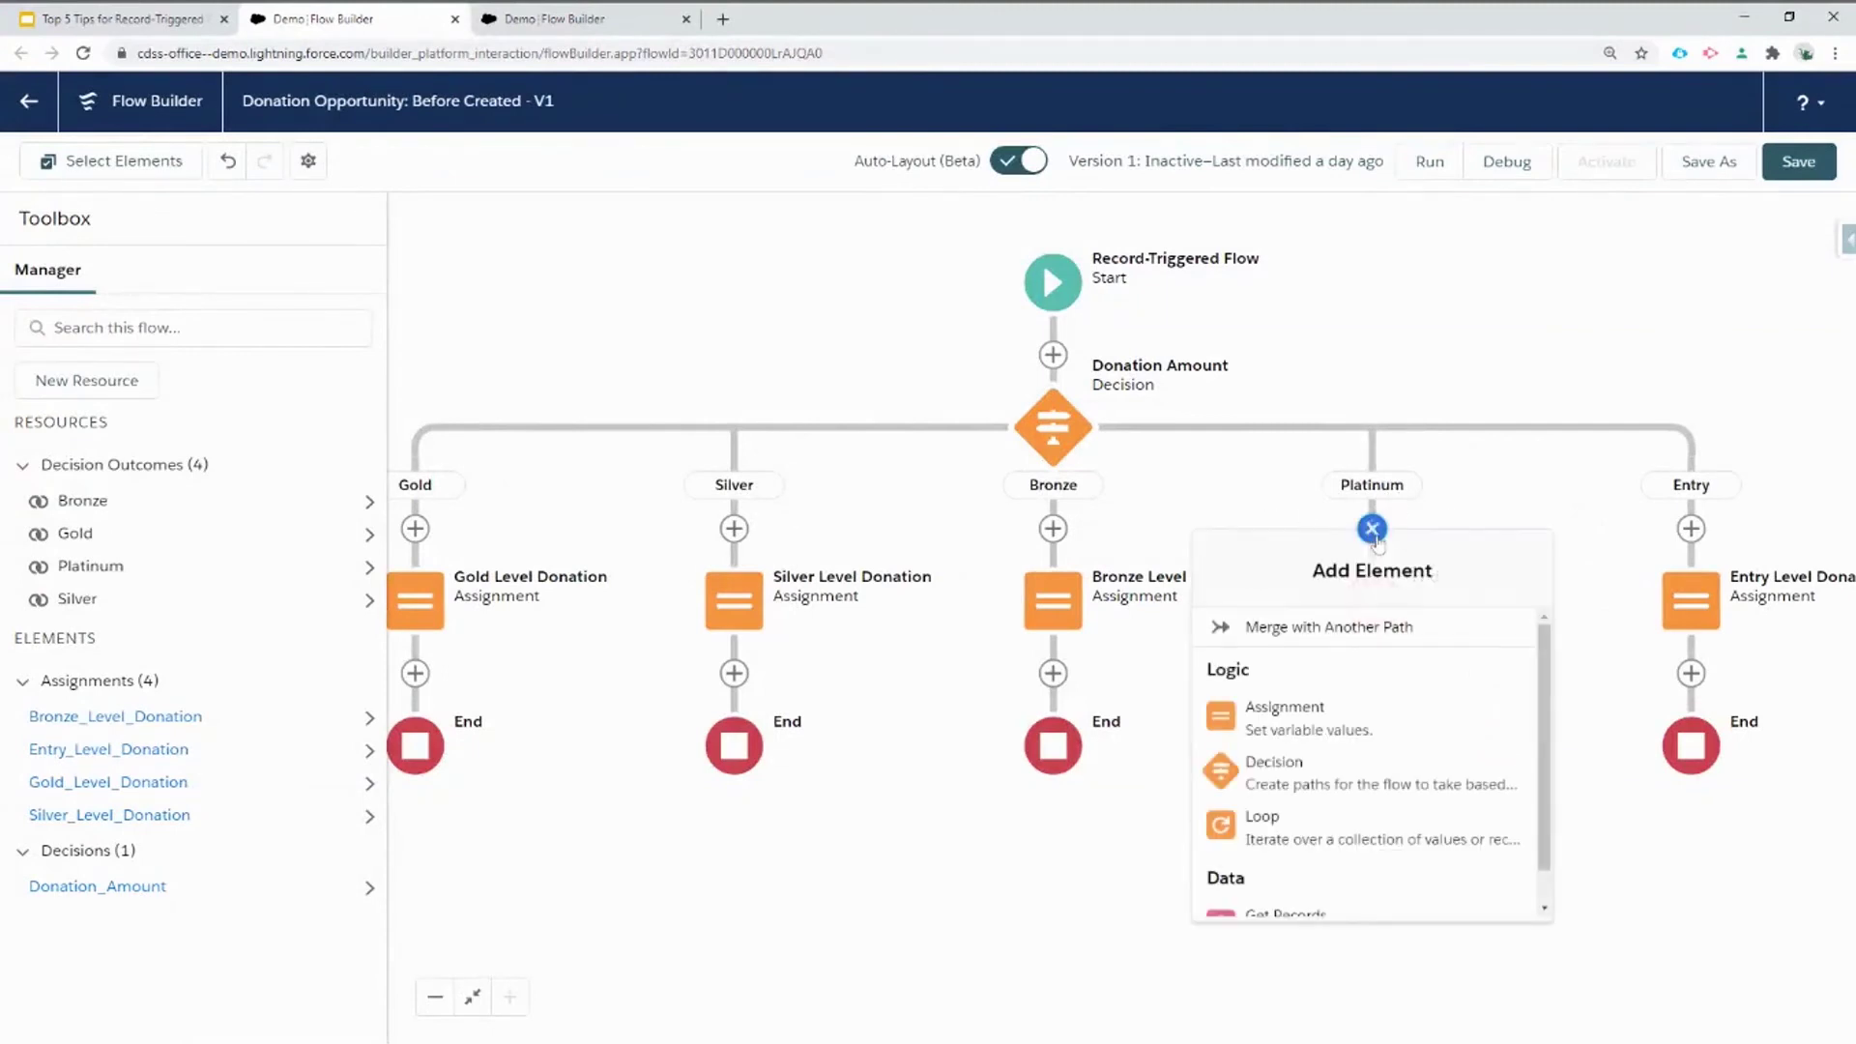
click(1309, 730)
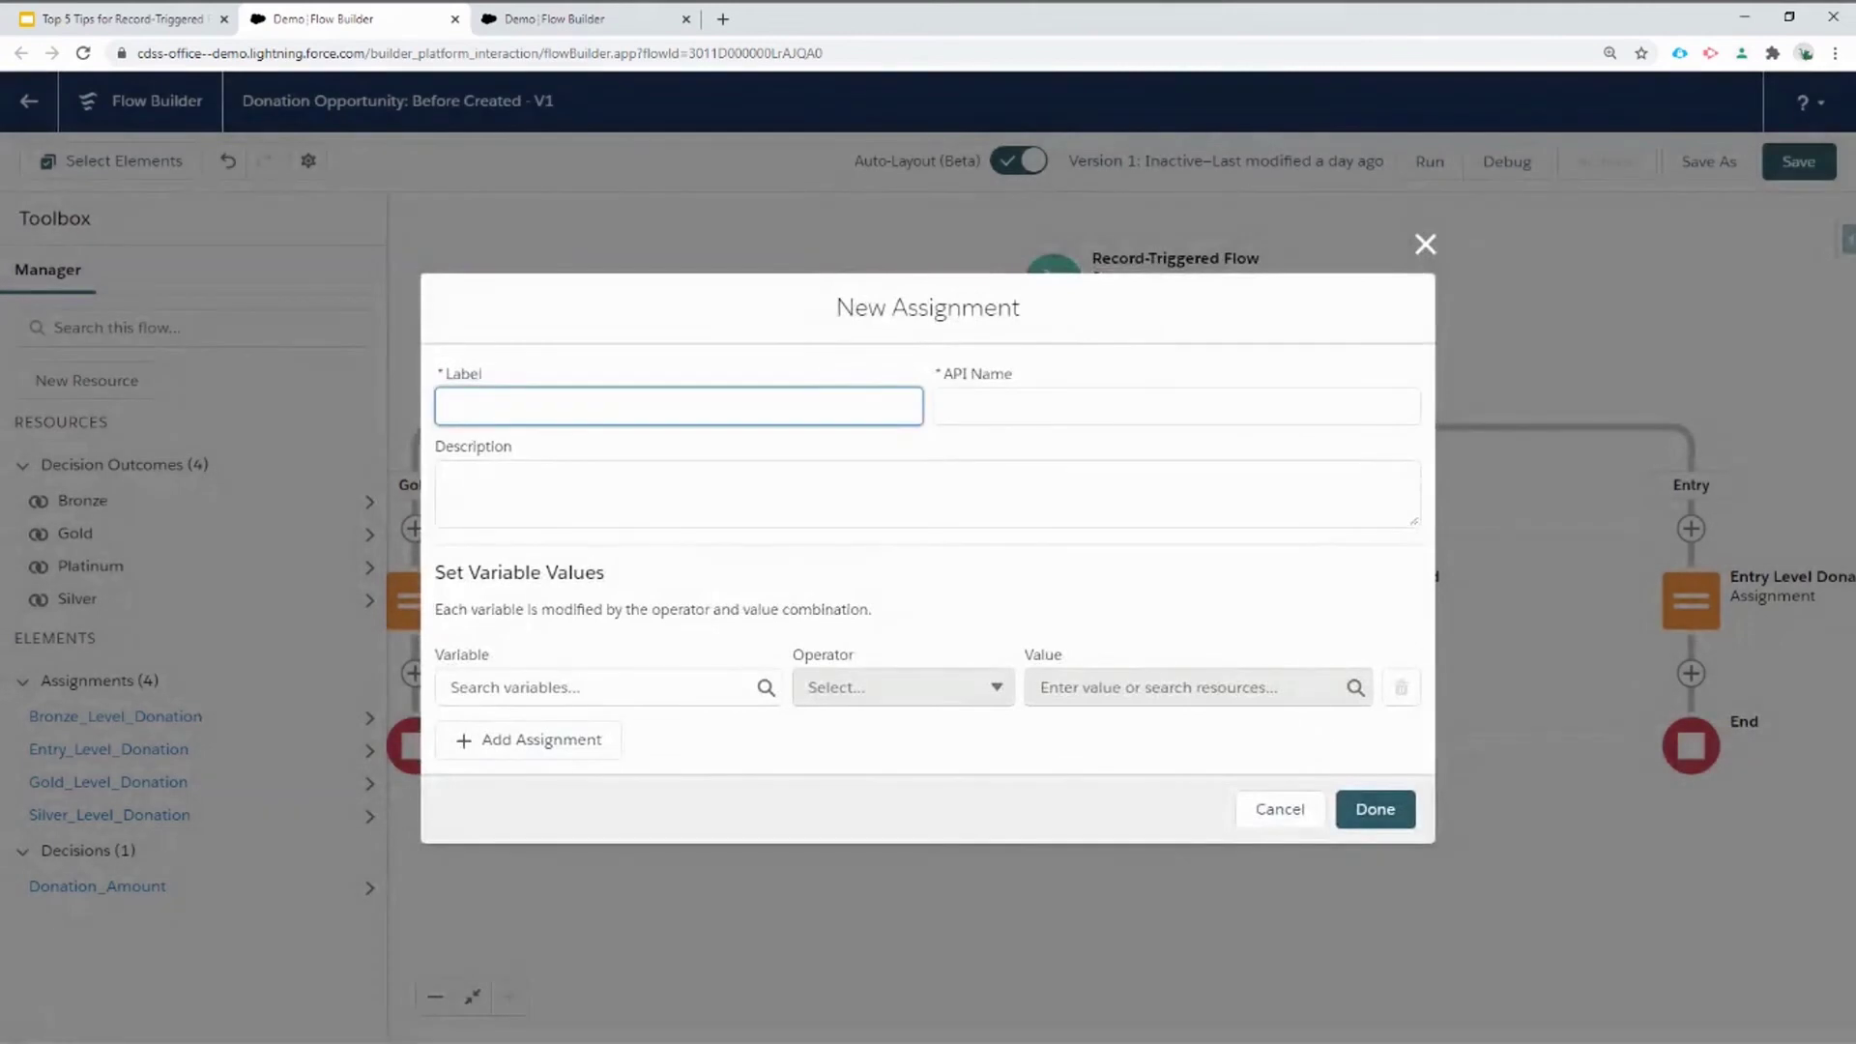
text(Platinum Level Donation)
key(Tab)
click(685, 521)
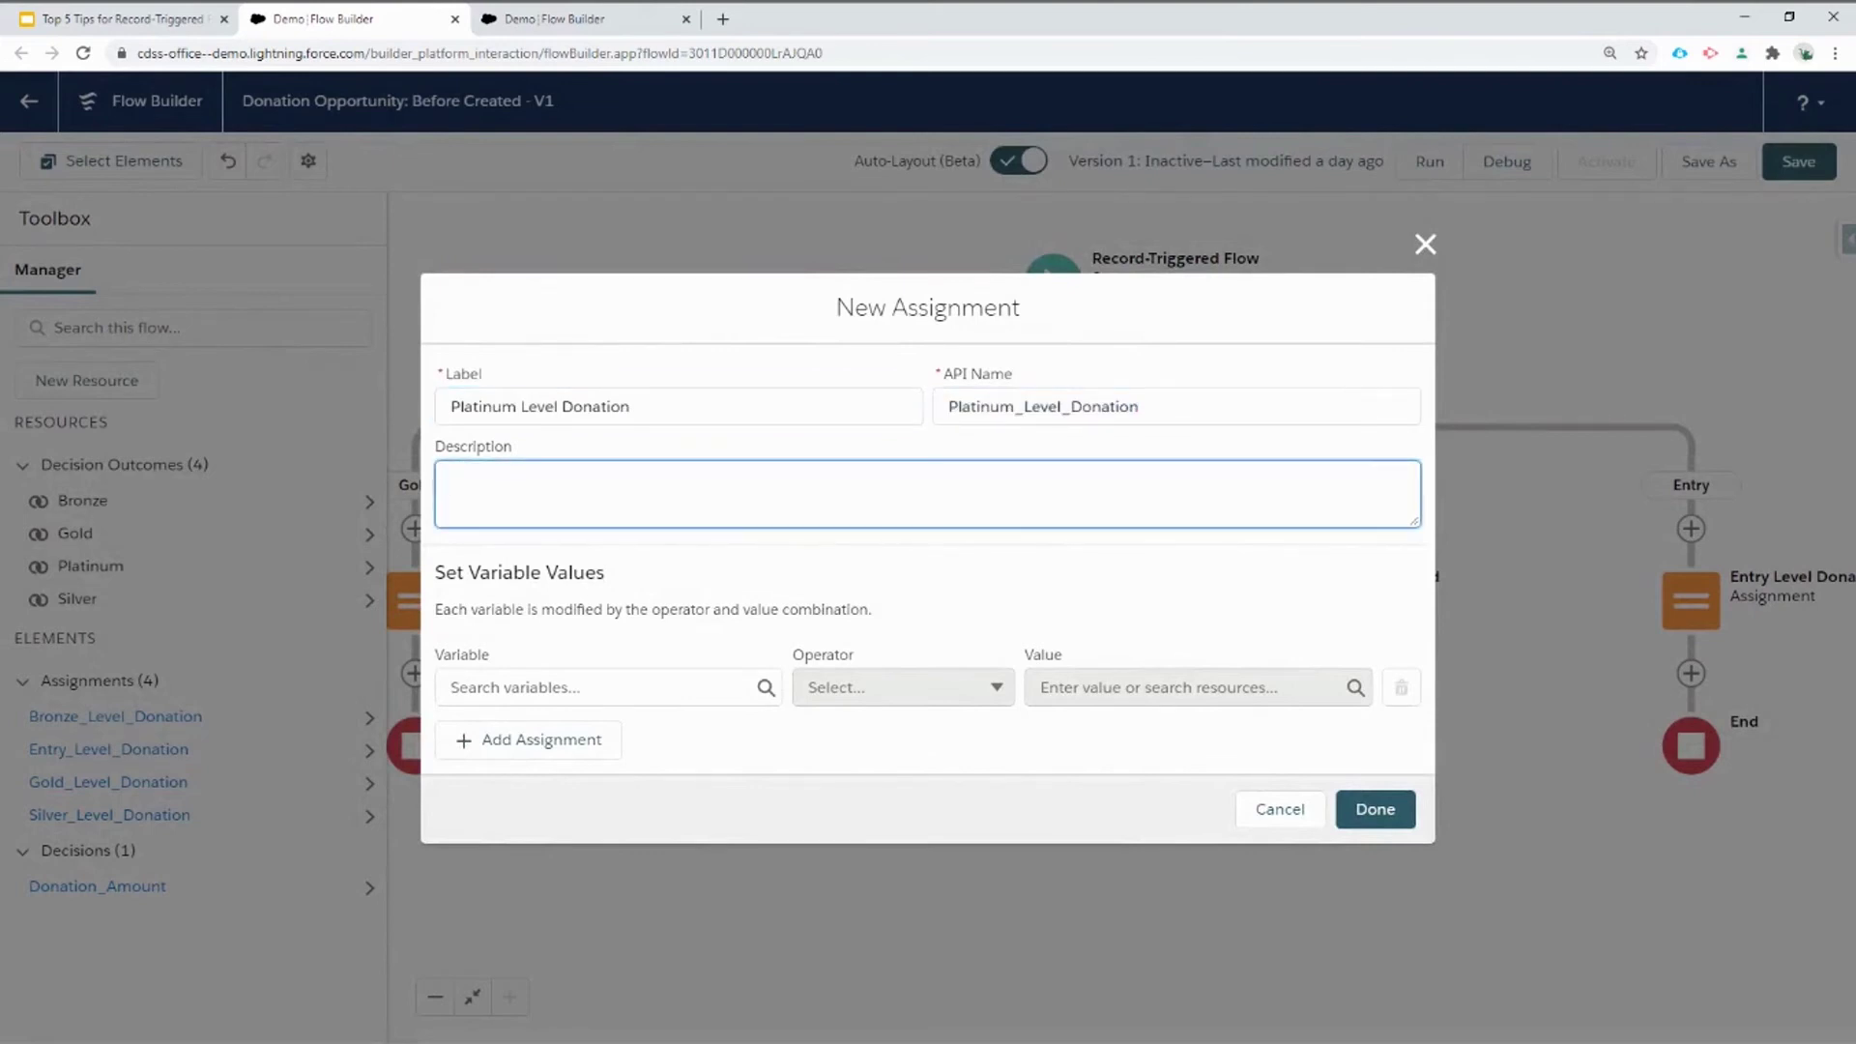
text(Assign the donor level picklist to Platinum)
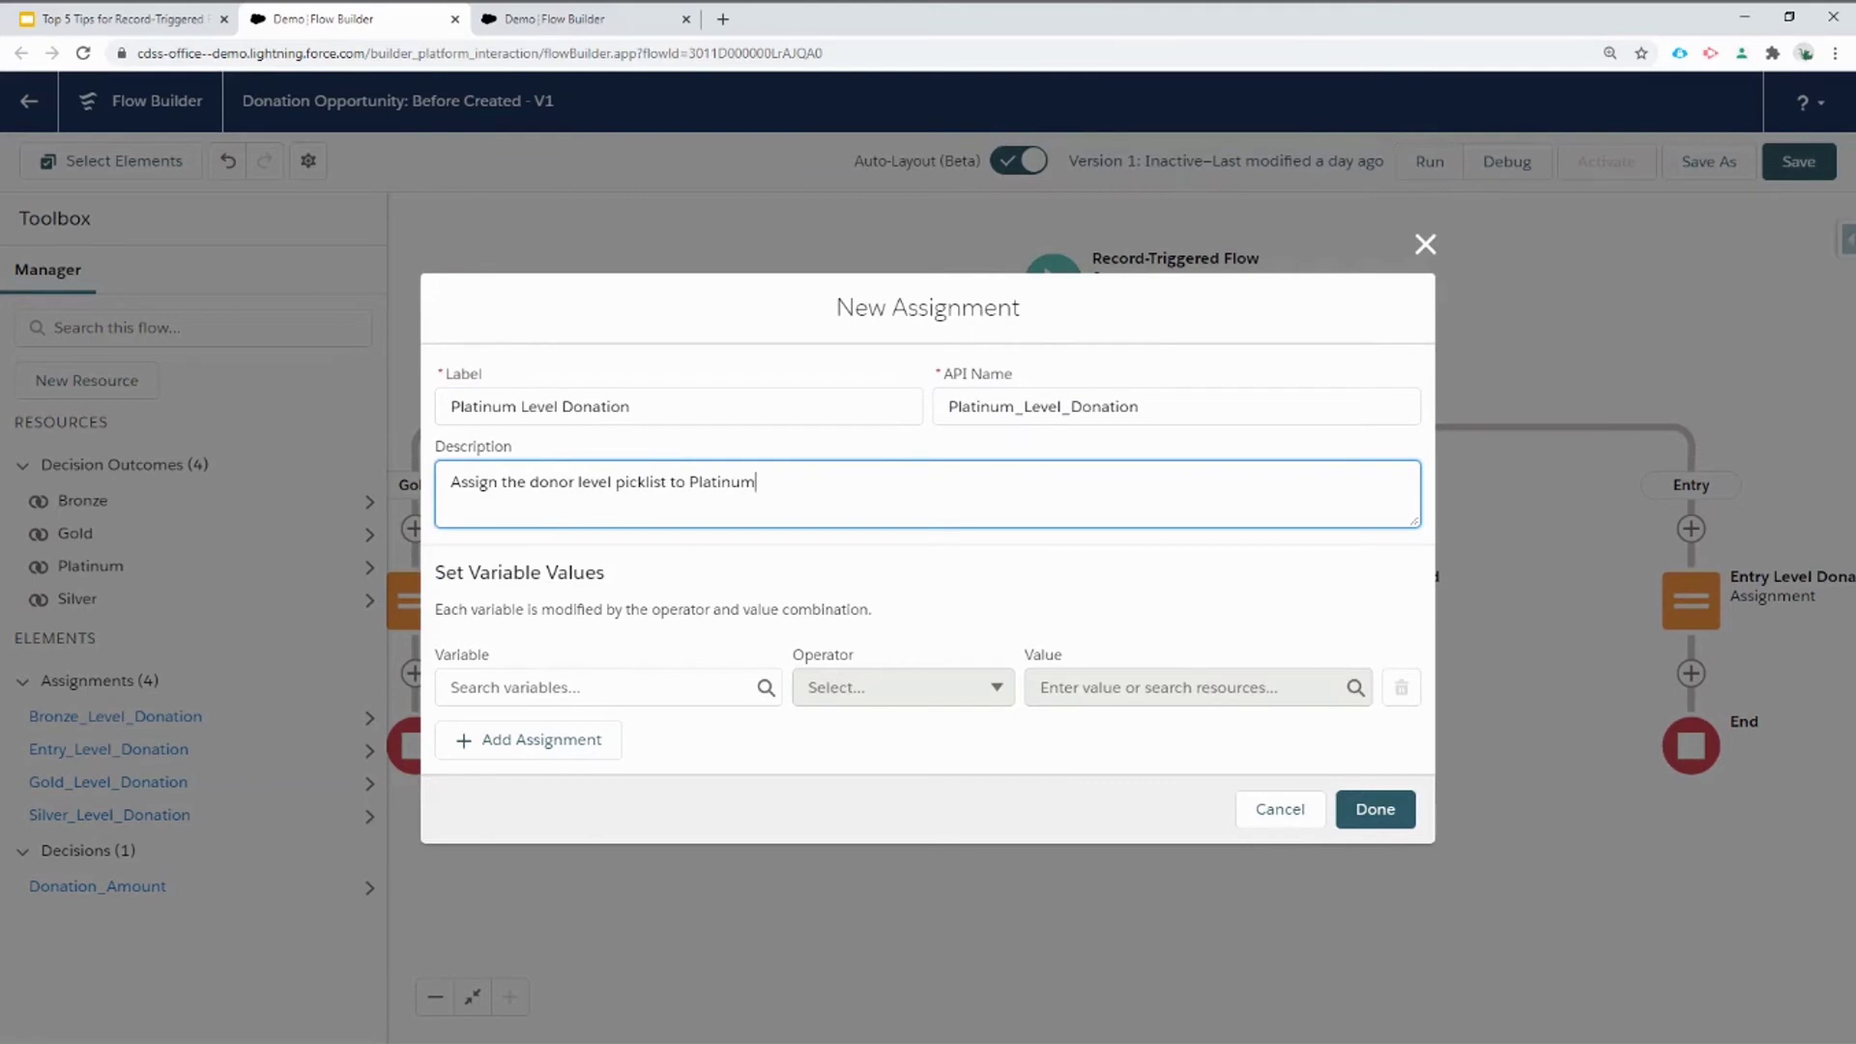
Make the assignment set $Record Donor Level to Platinum, then save the flow.
click(581, 681)
text(record)
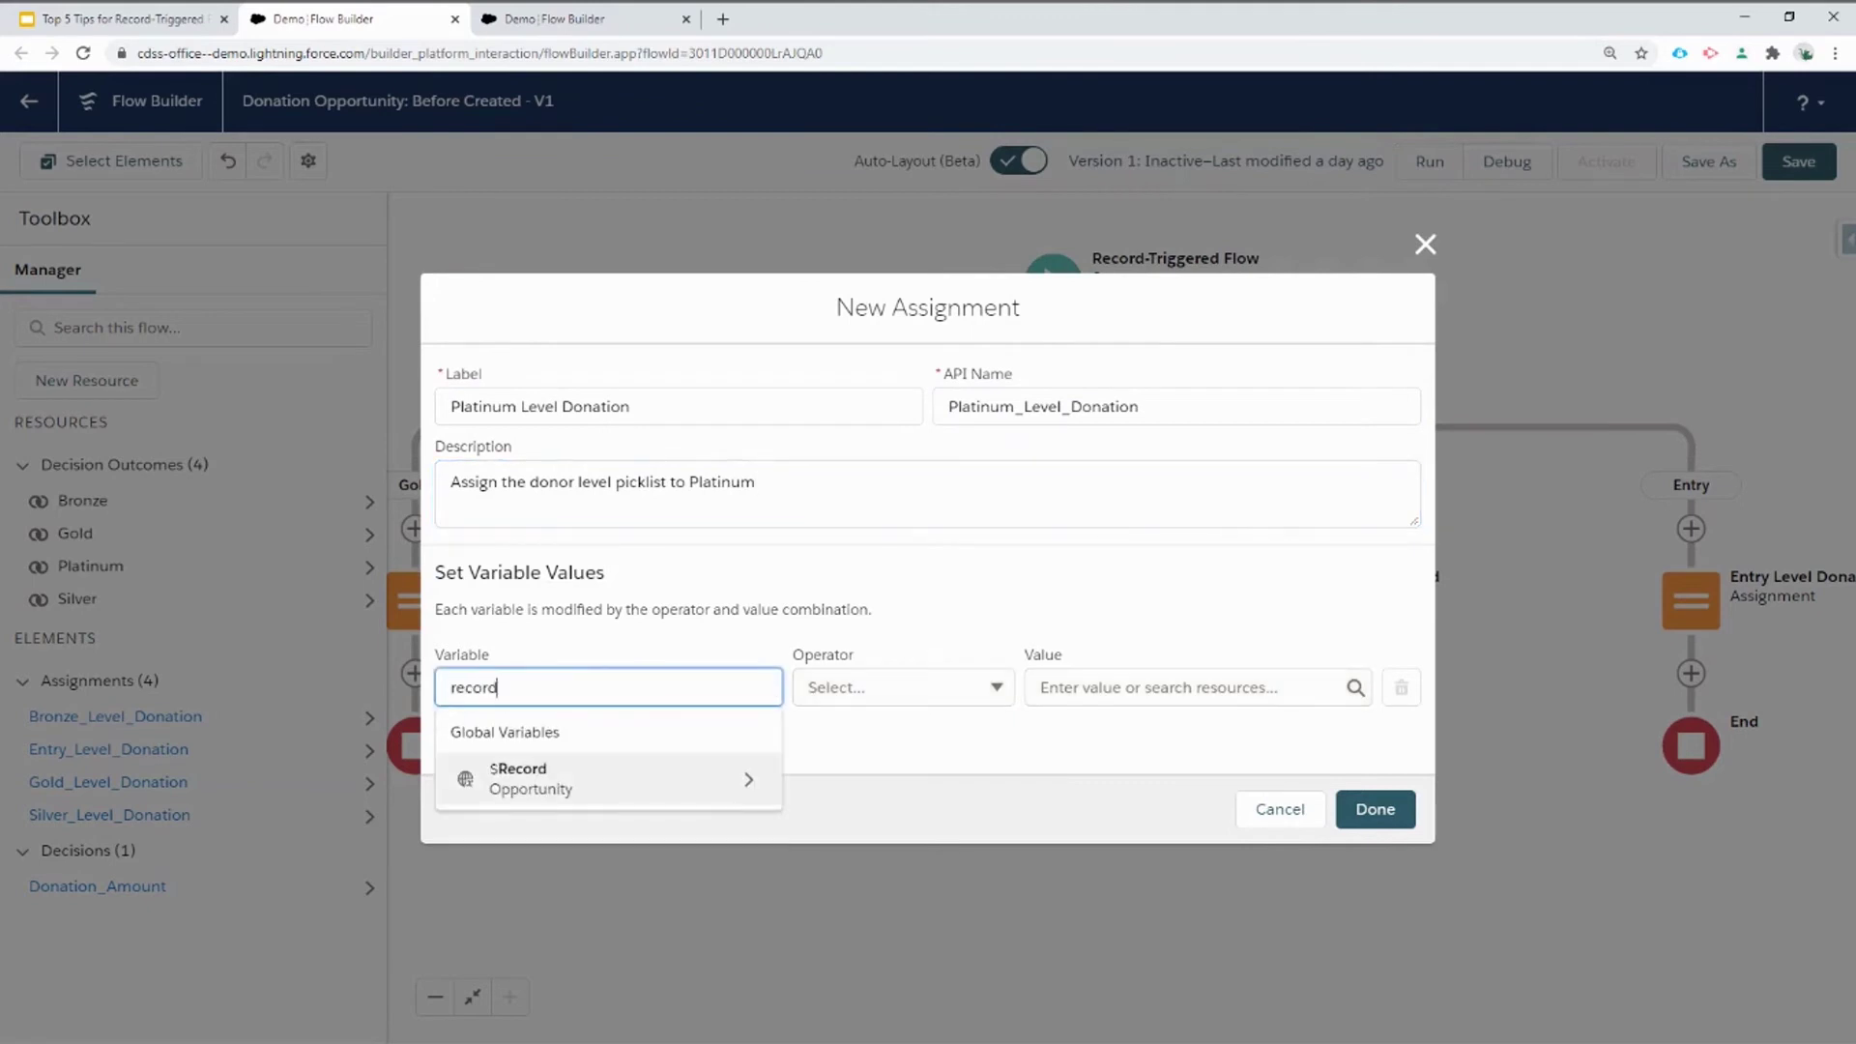
click(577, 800)
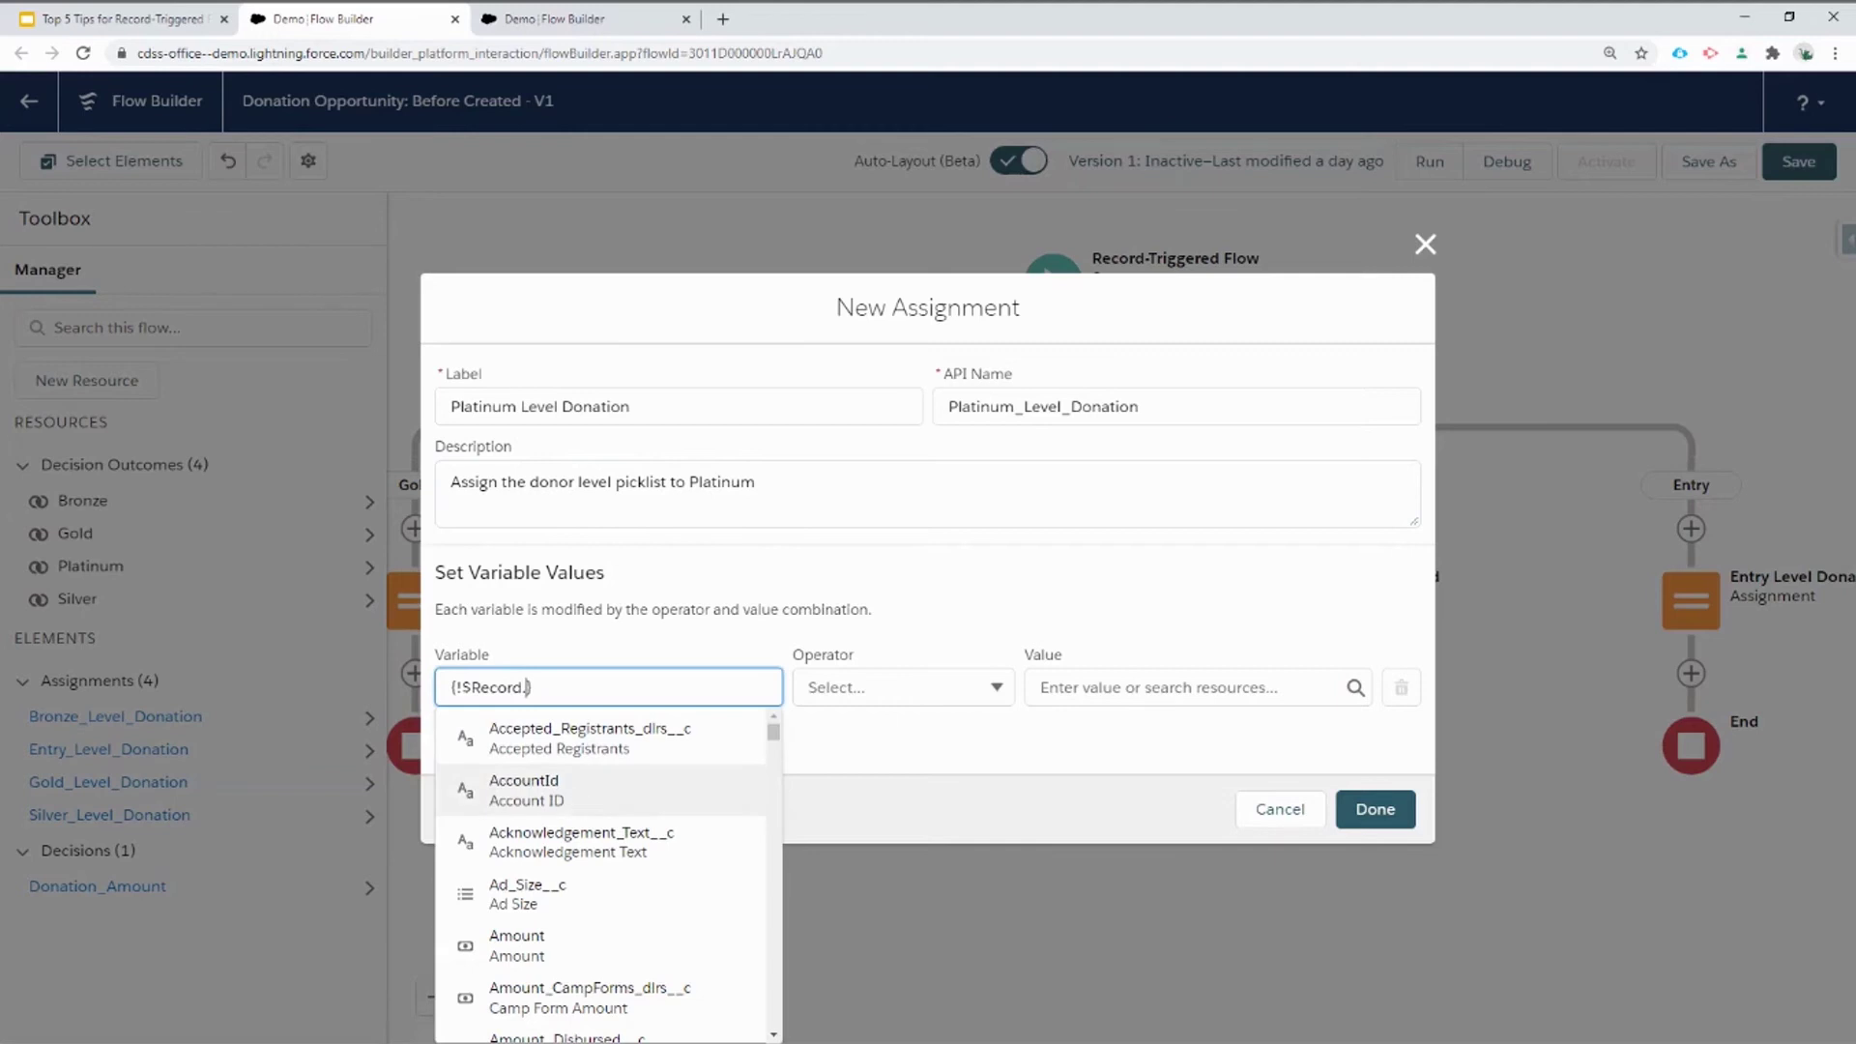
text(Donor)
click(577, 788)
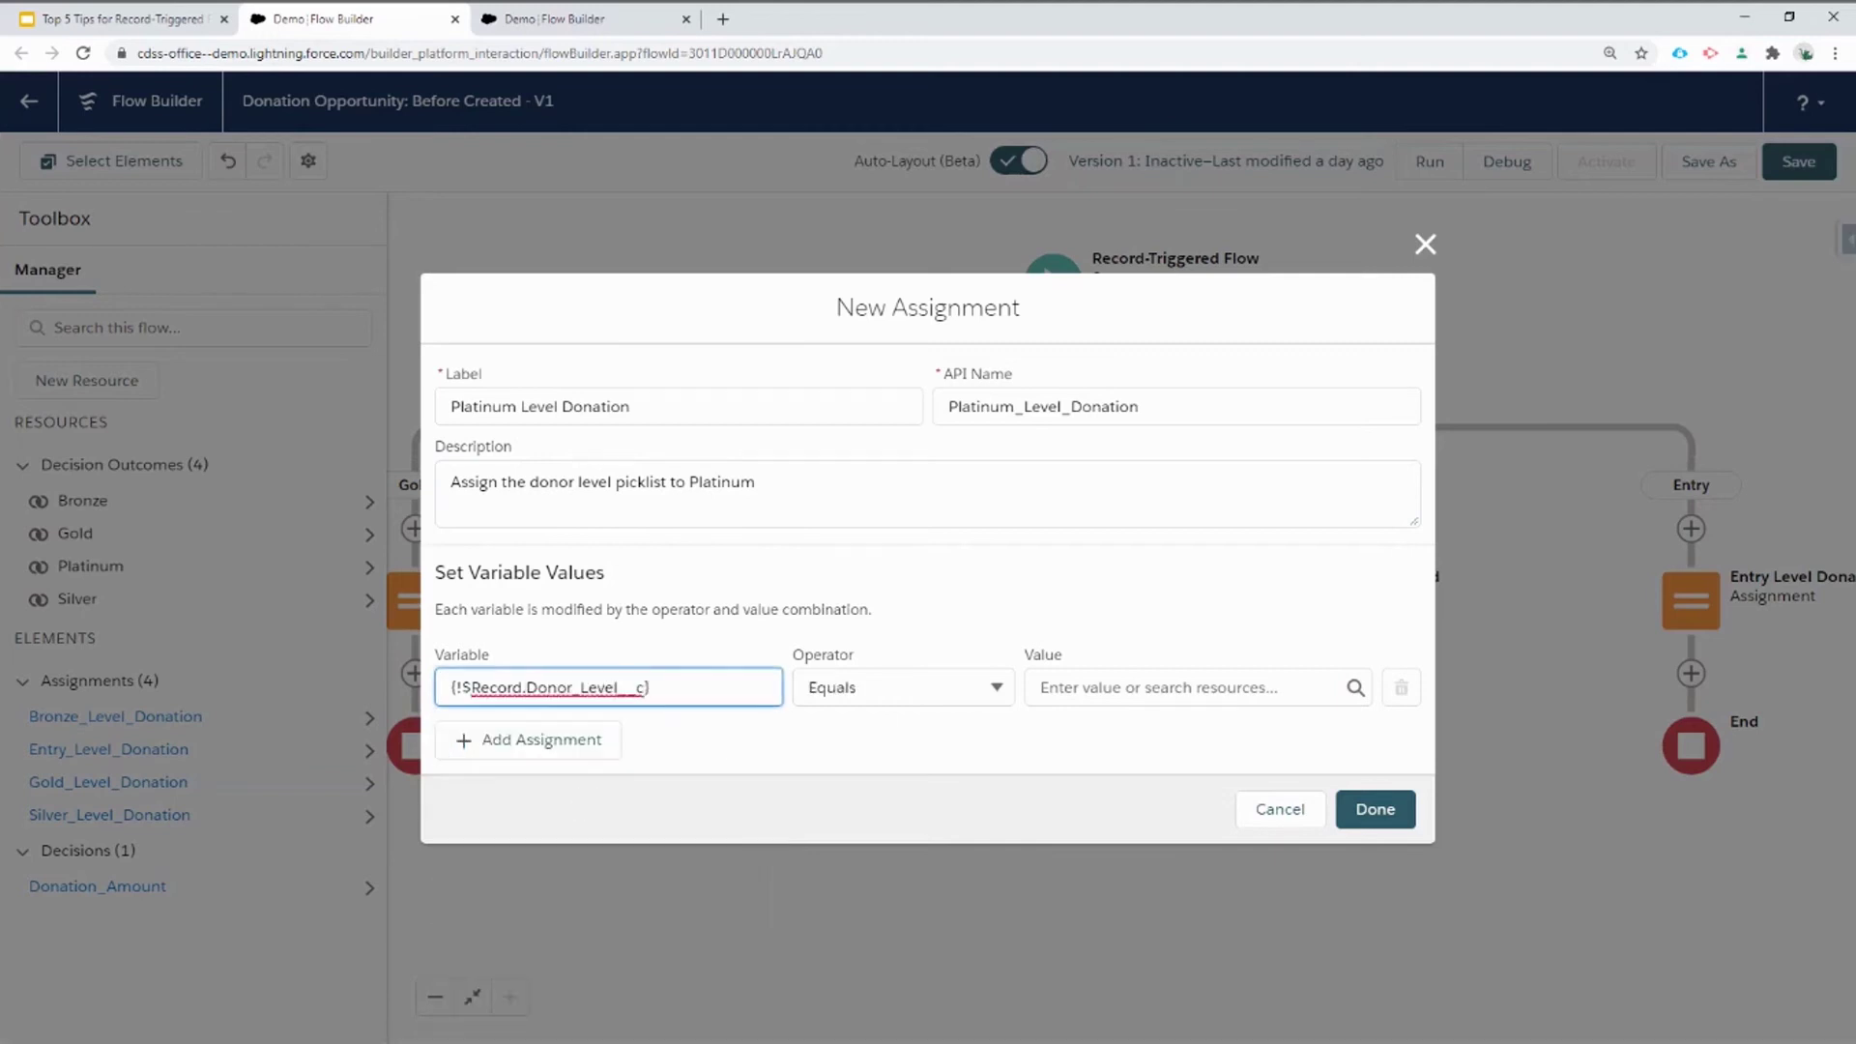
click(1160, 688)
text(Plat)
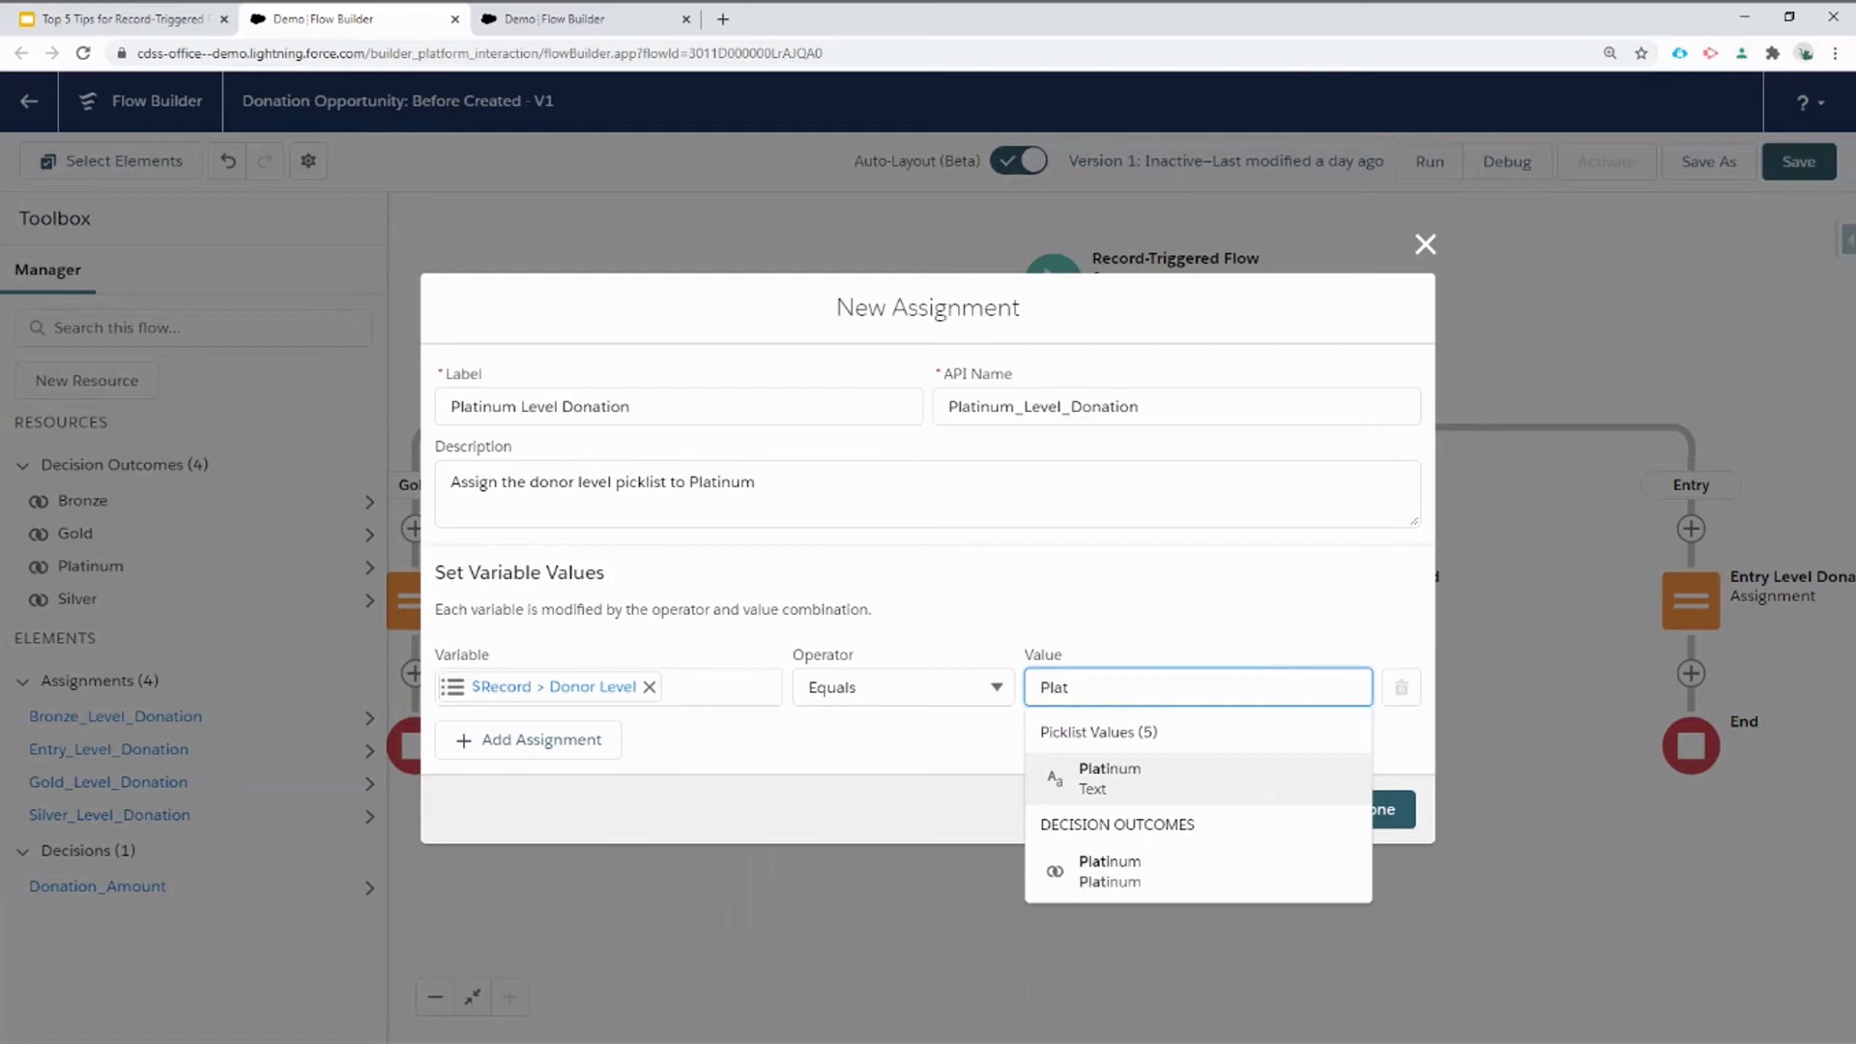
click(1111, 779)
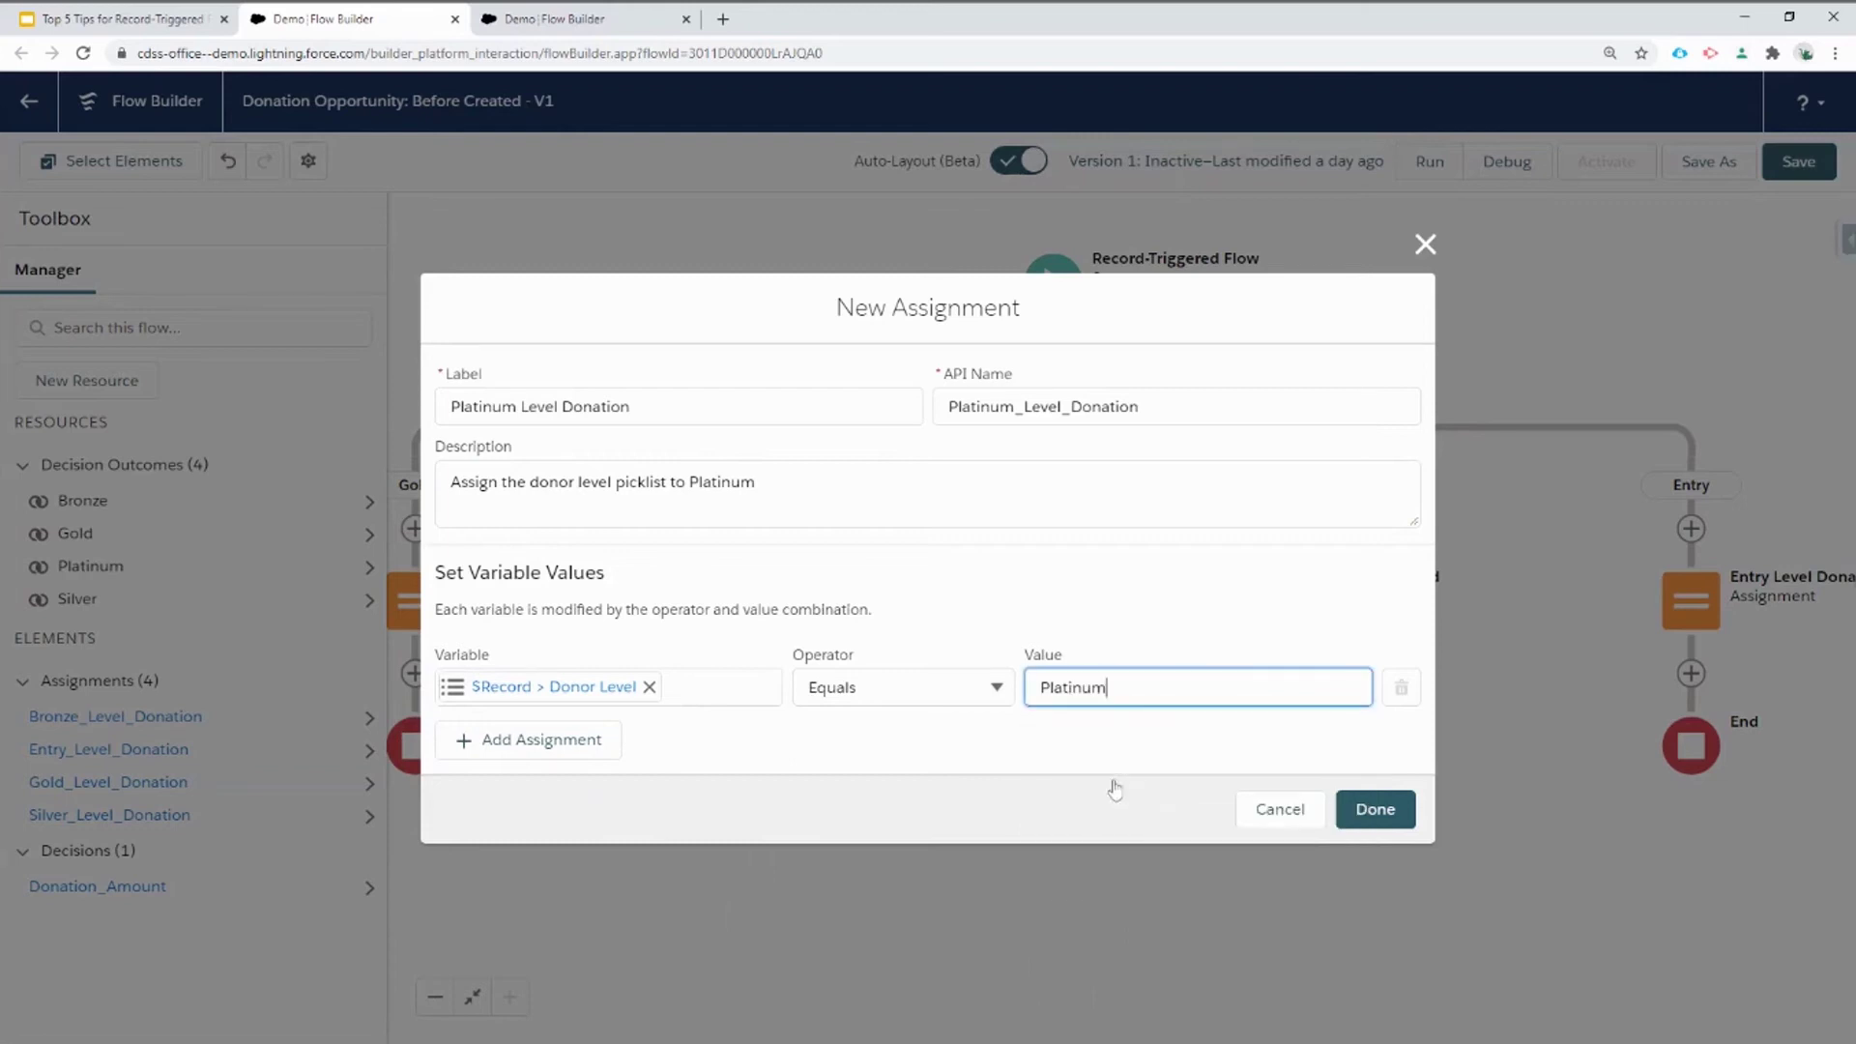
click(1363, 812)
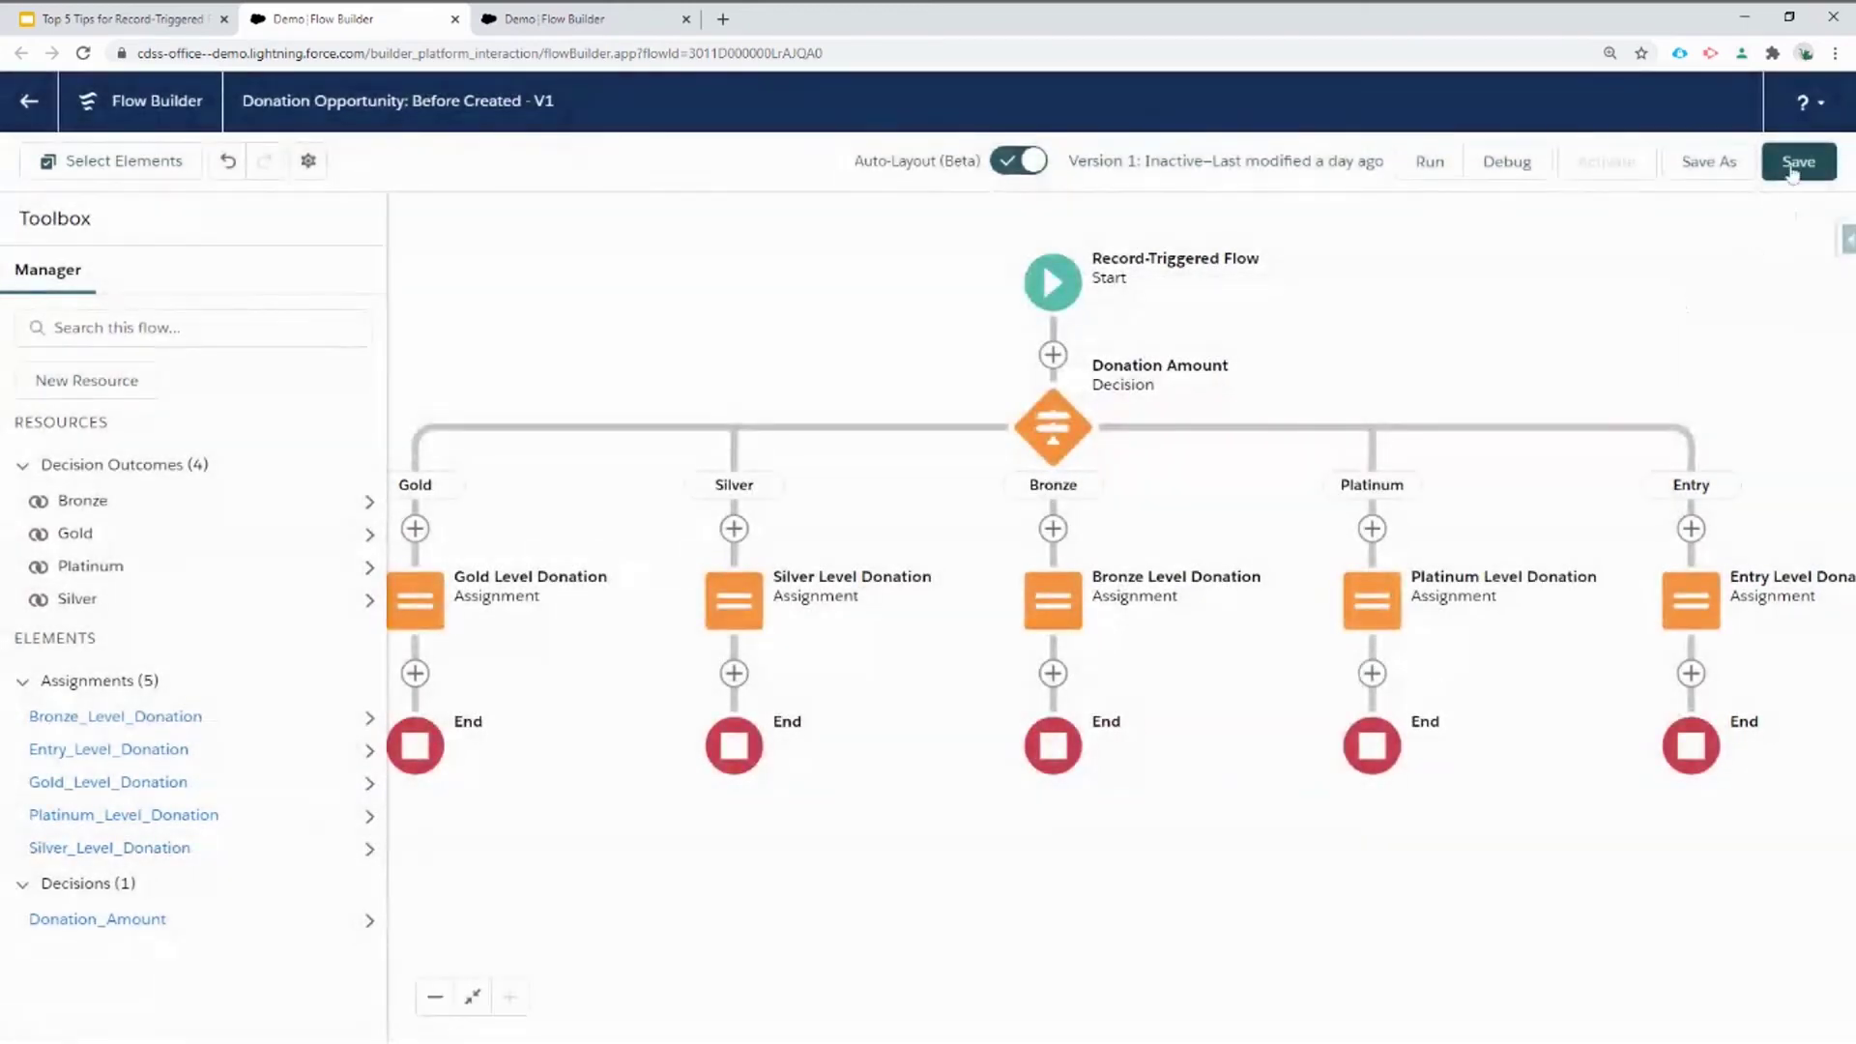
click(1794, 166)
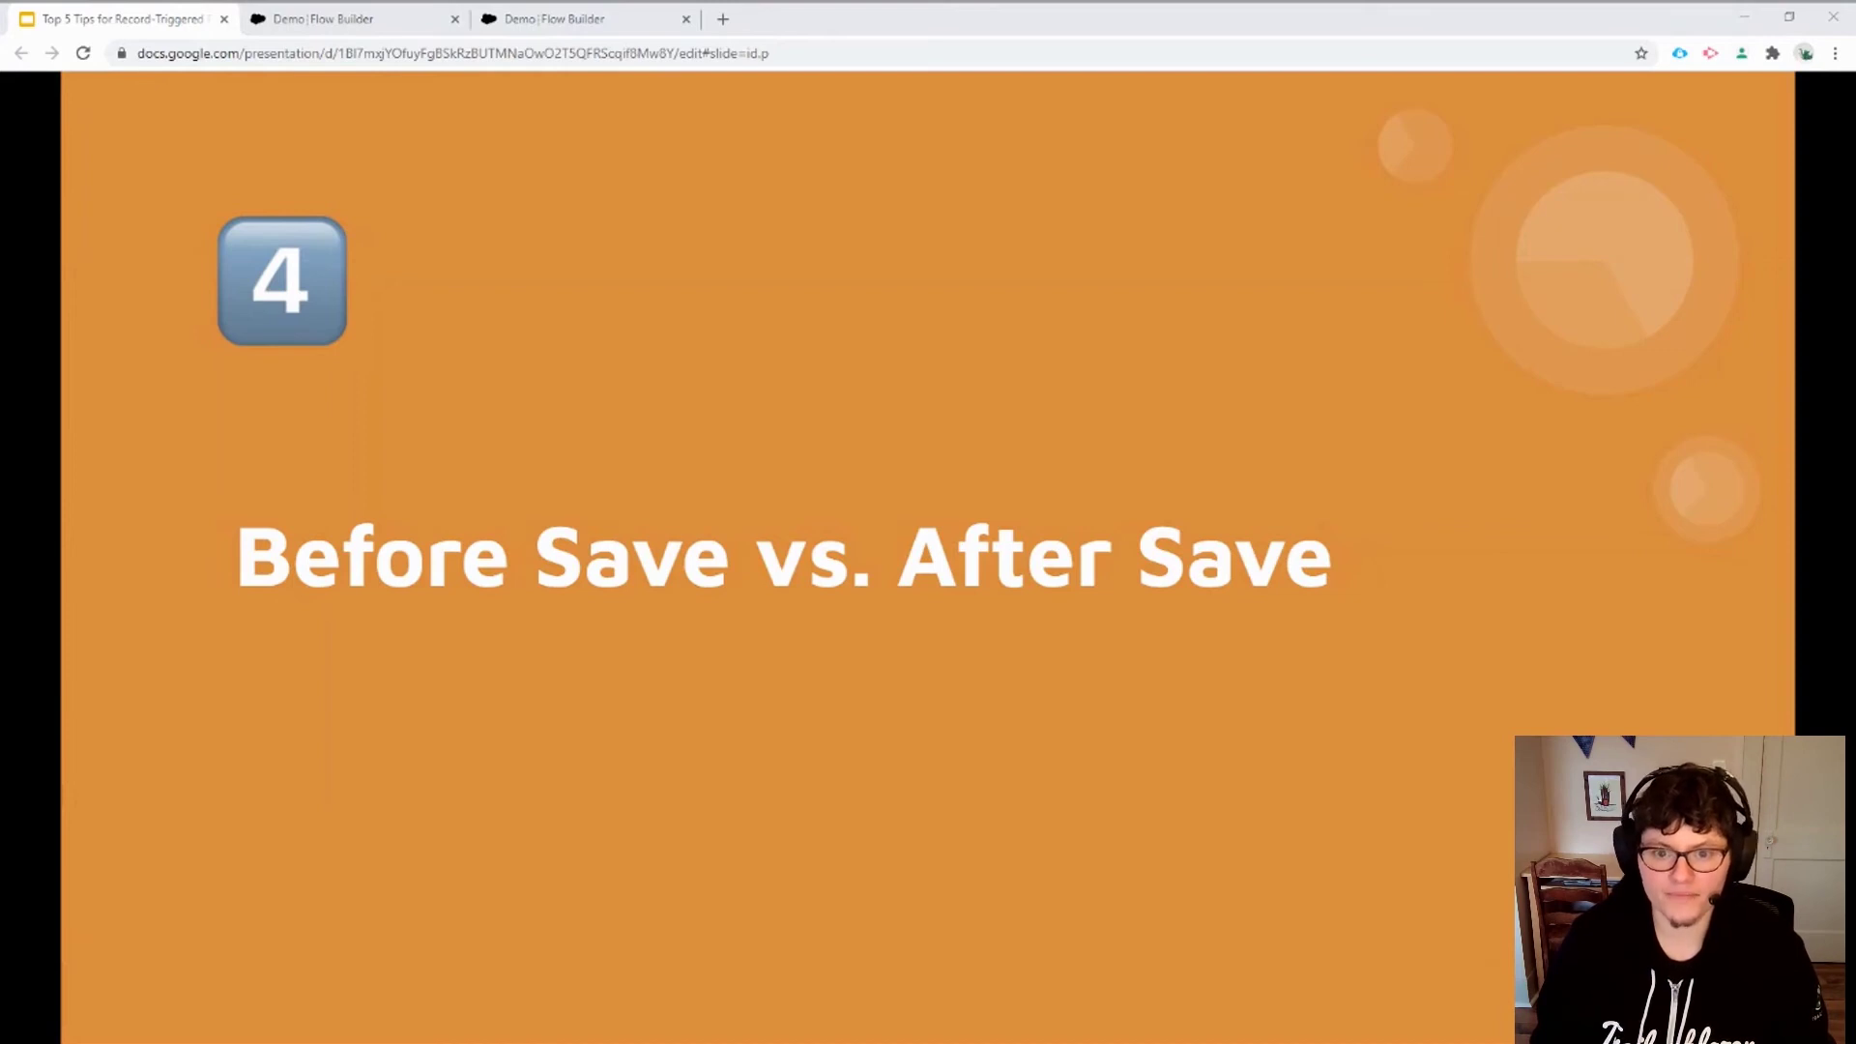
Present the Before vs. After slide's Get Records-only and After Save points, reaching Example Scenario.
key(Right)
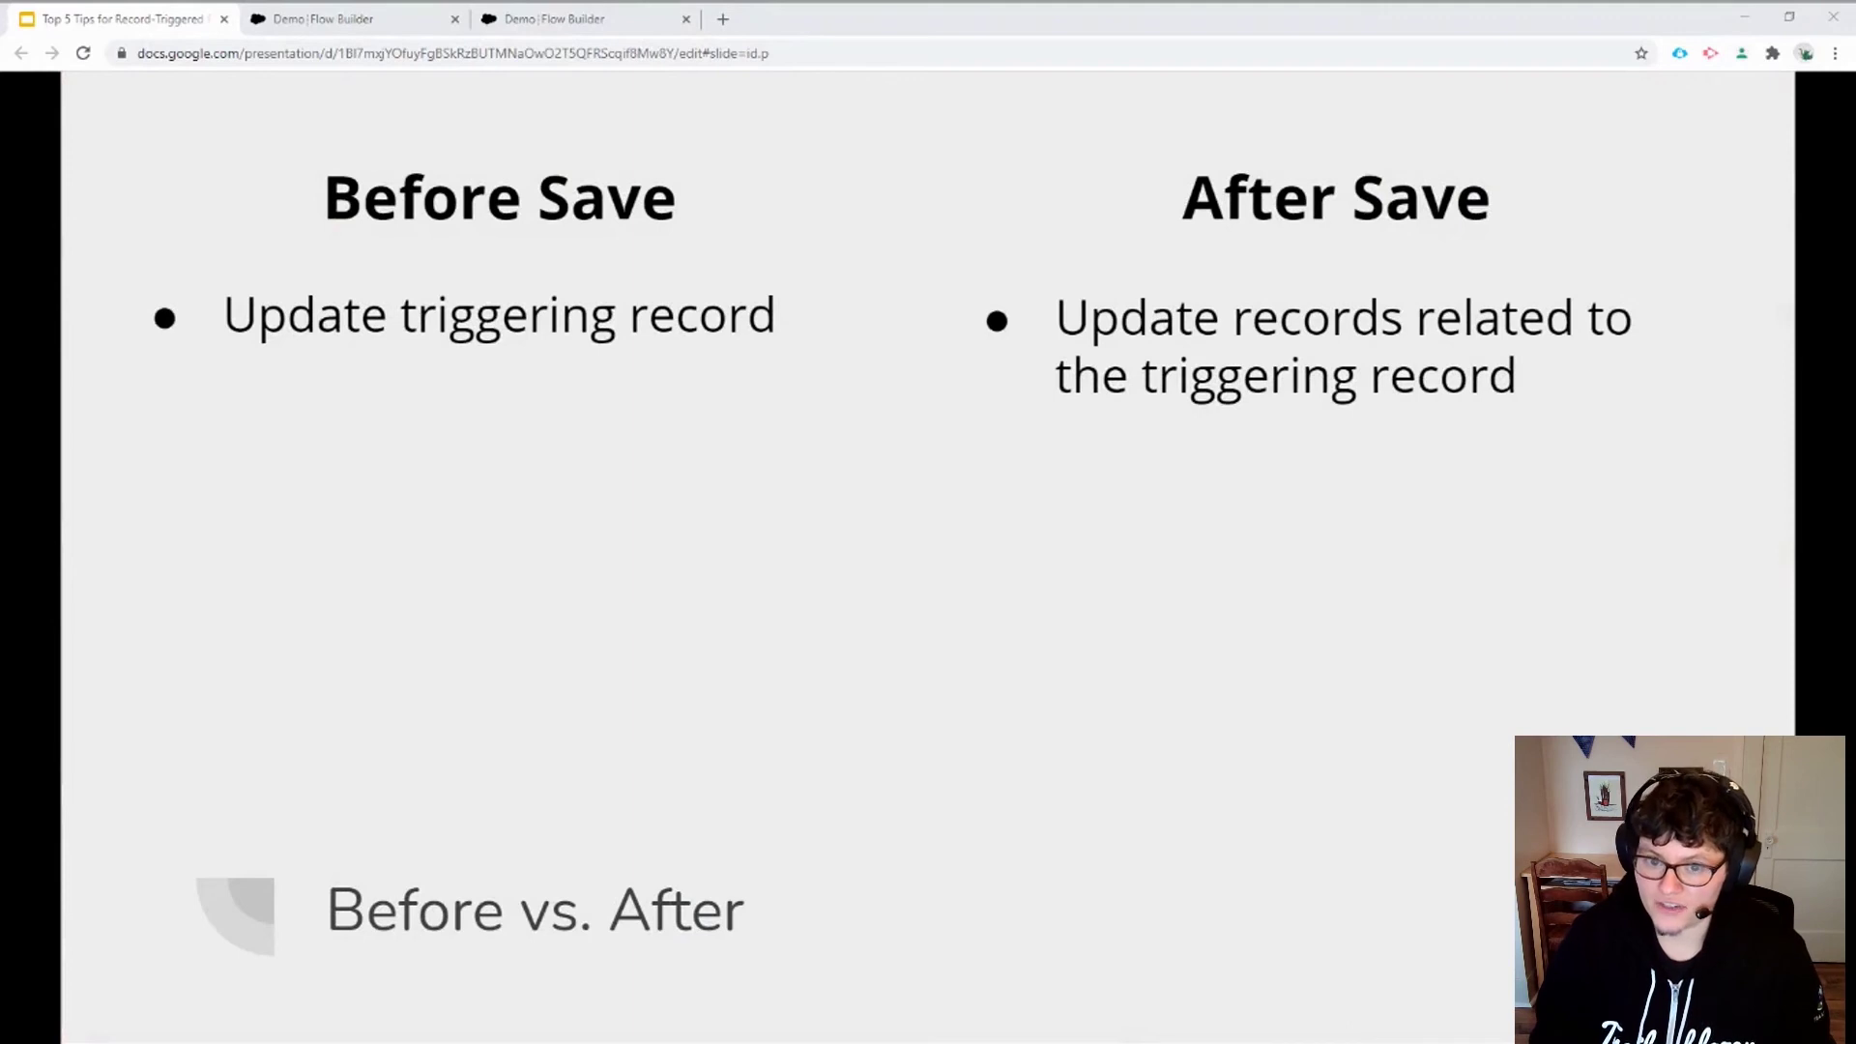
key(Right)
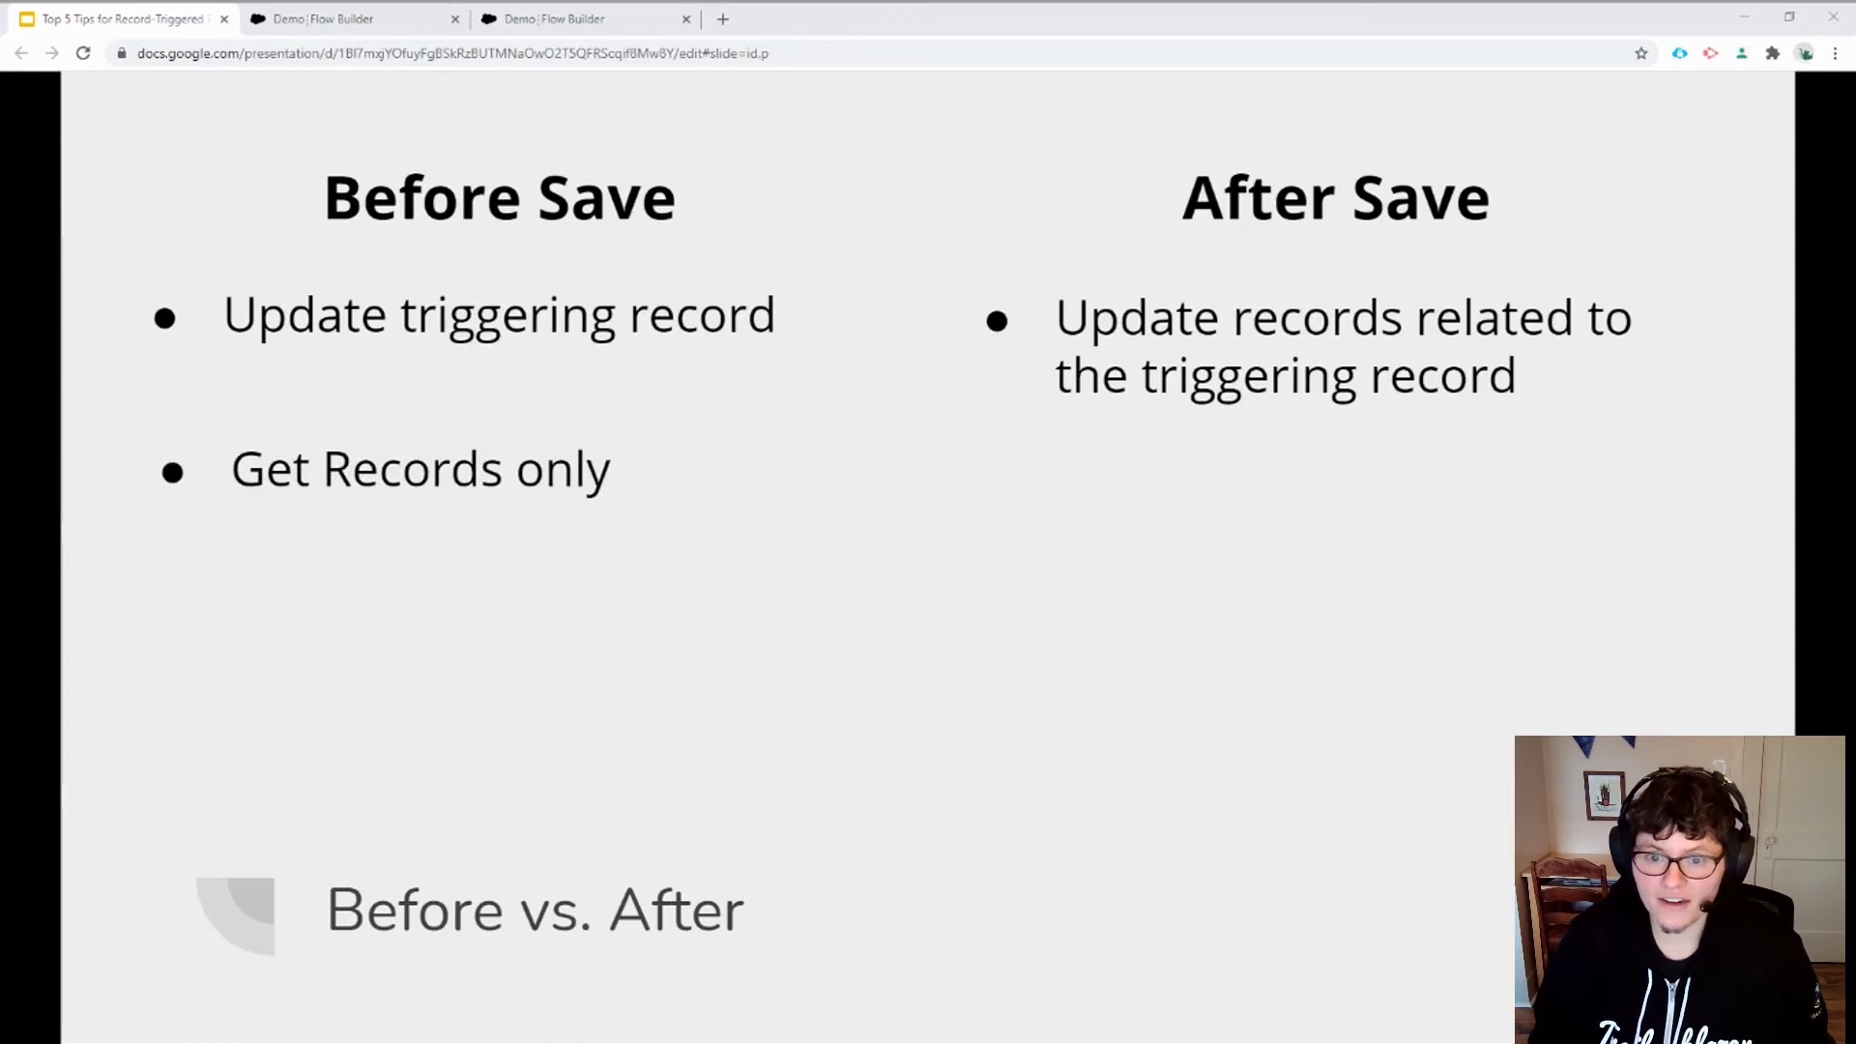
key(Right)
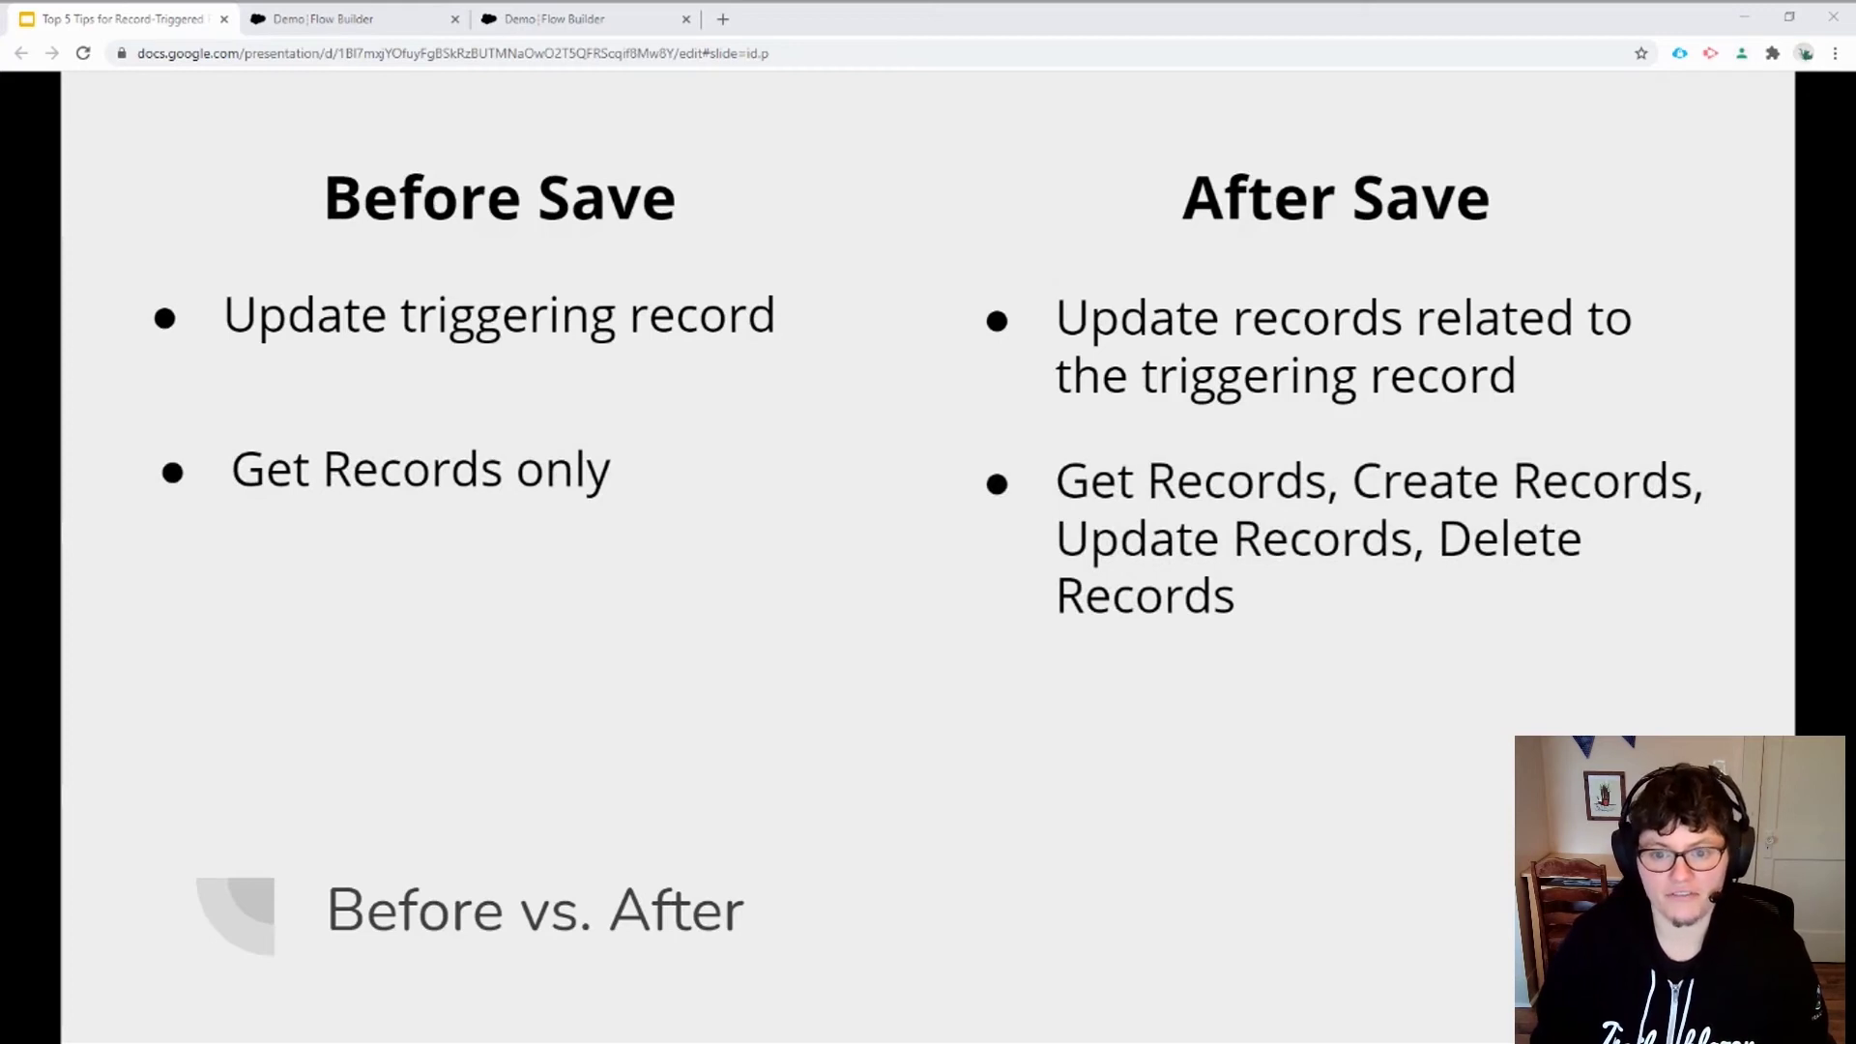
key(Right)
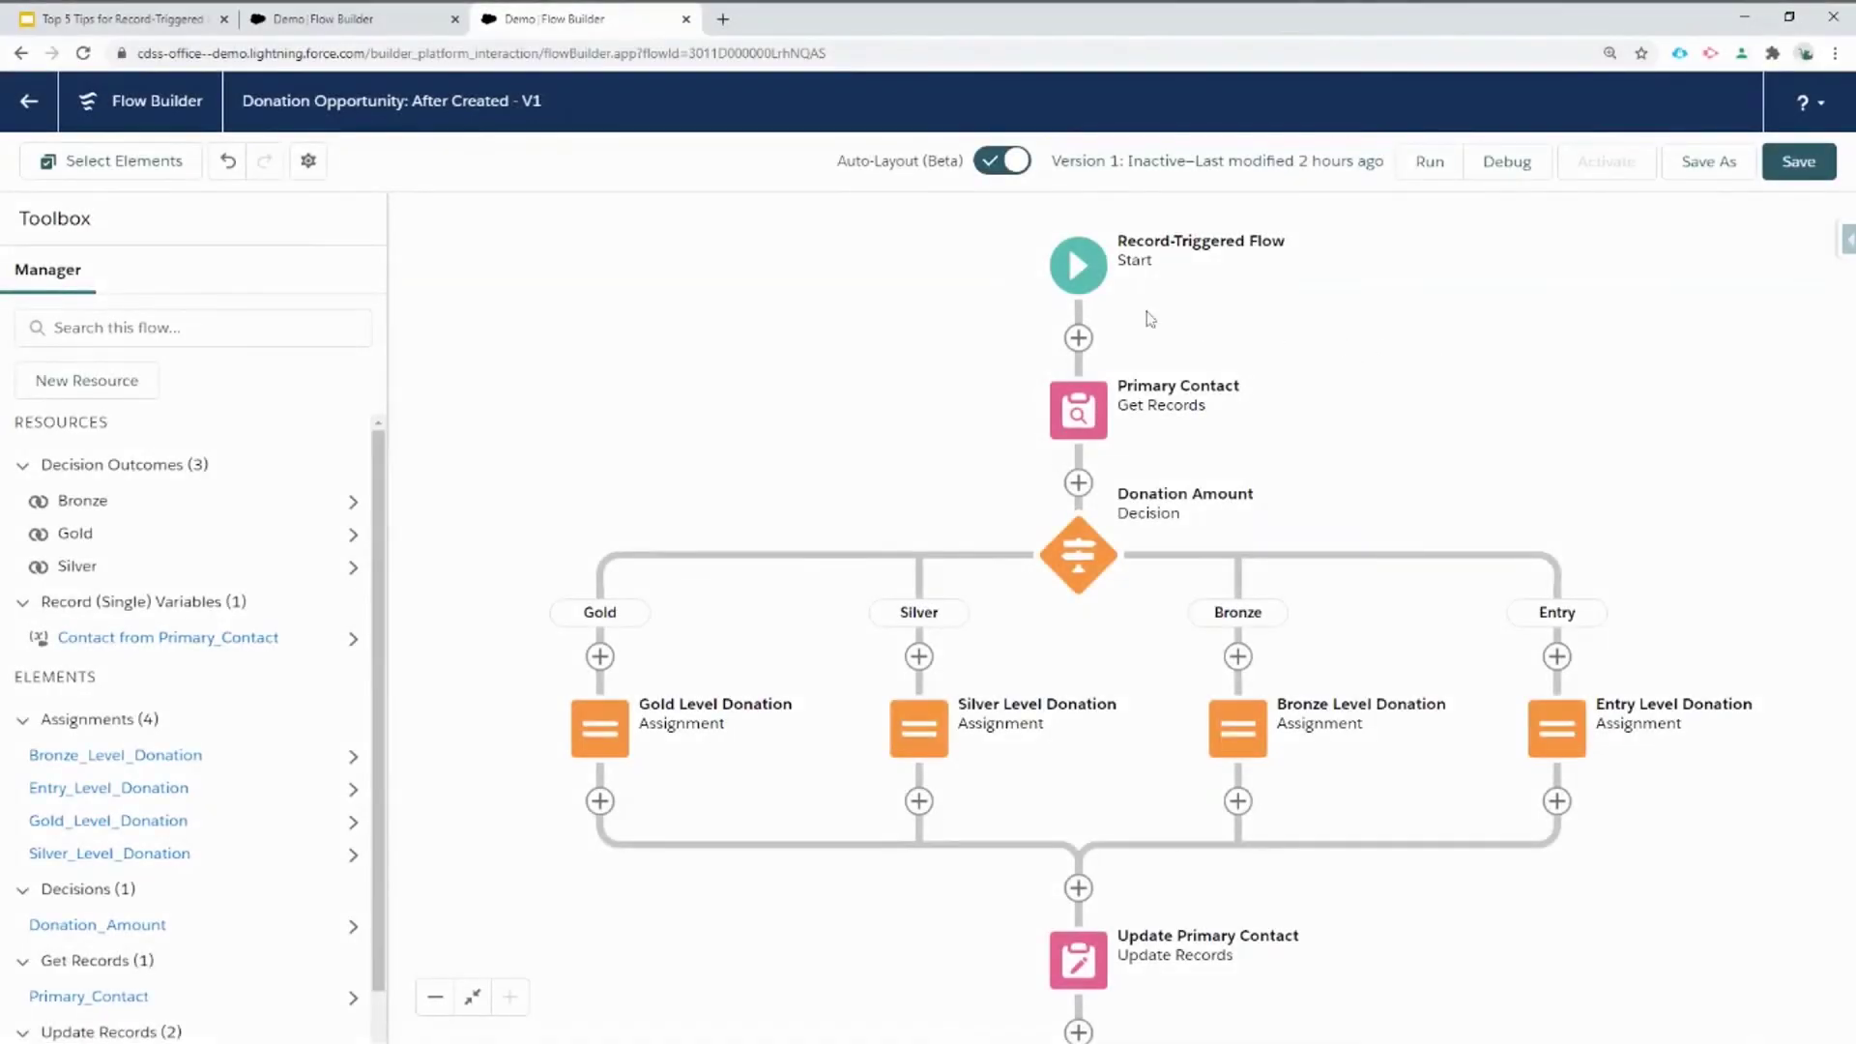
click(1084, 282)
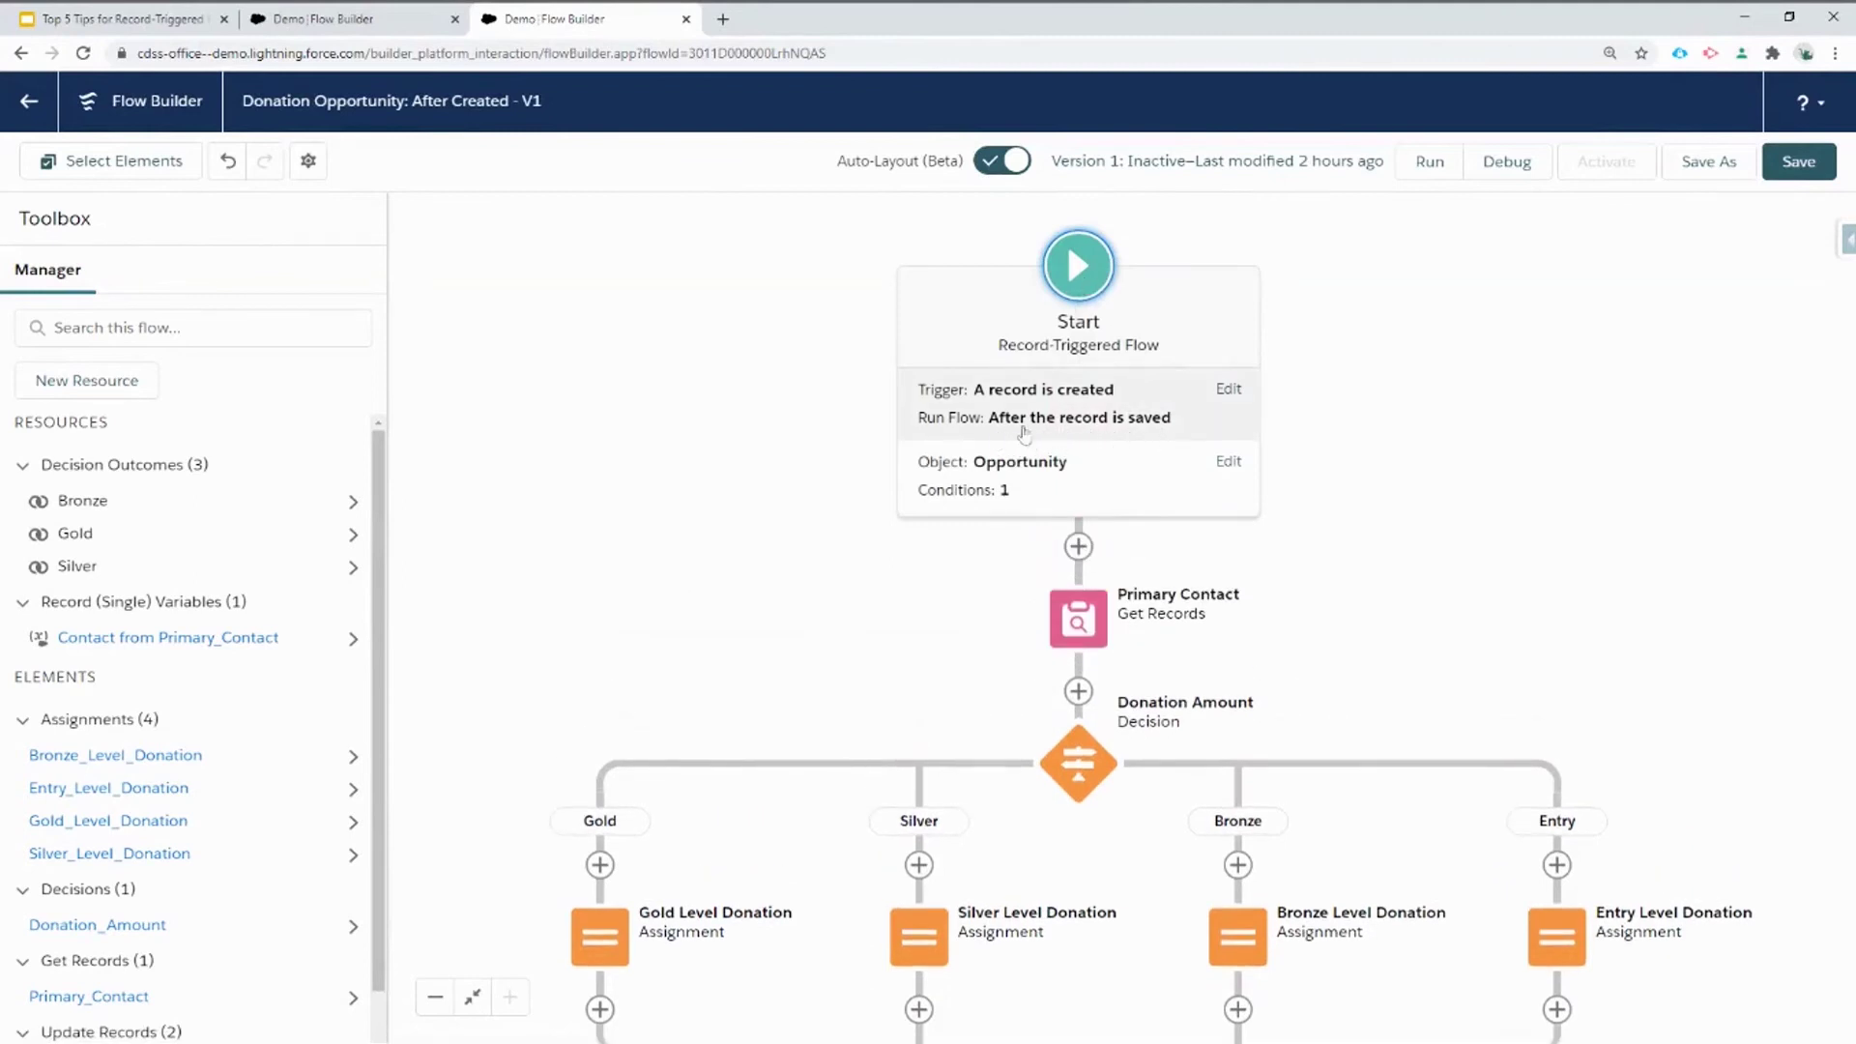
click(1368, 410)
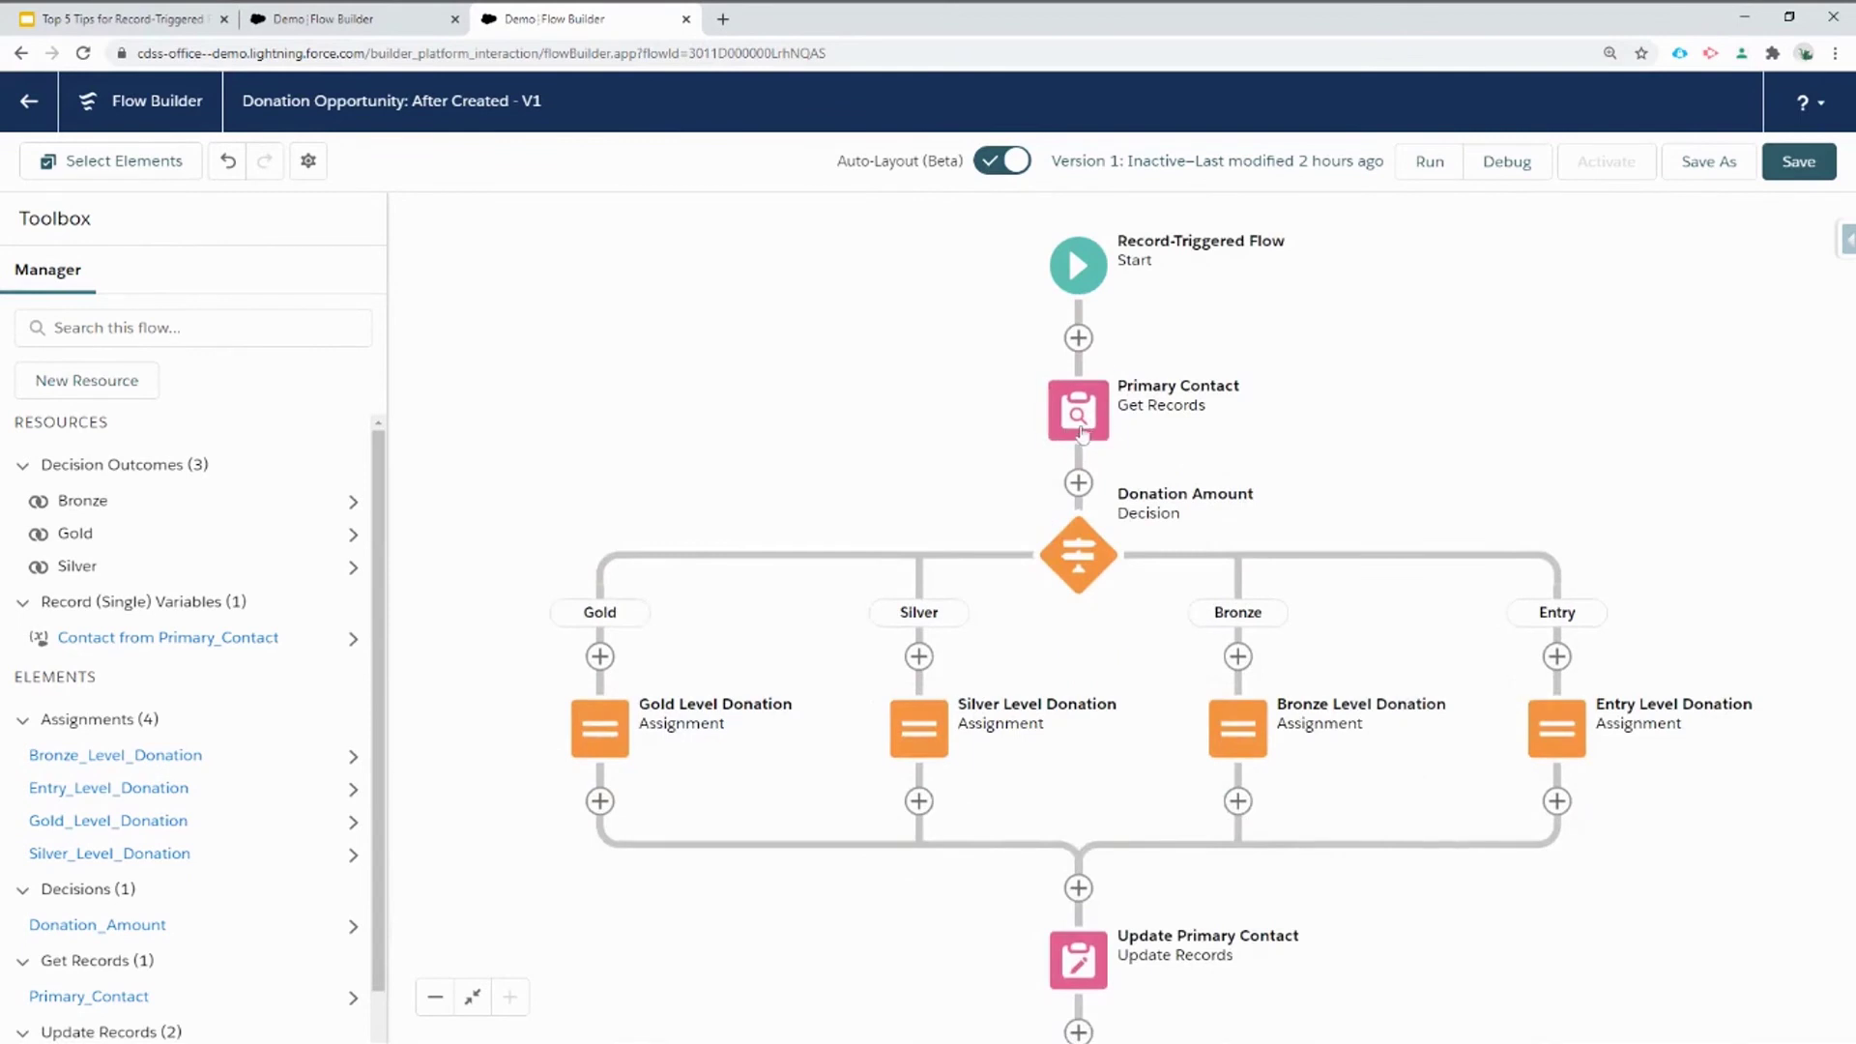
click(1082, 434)
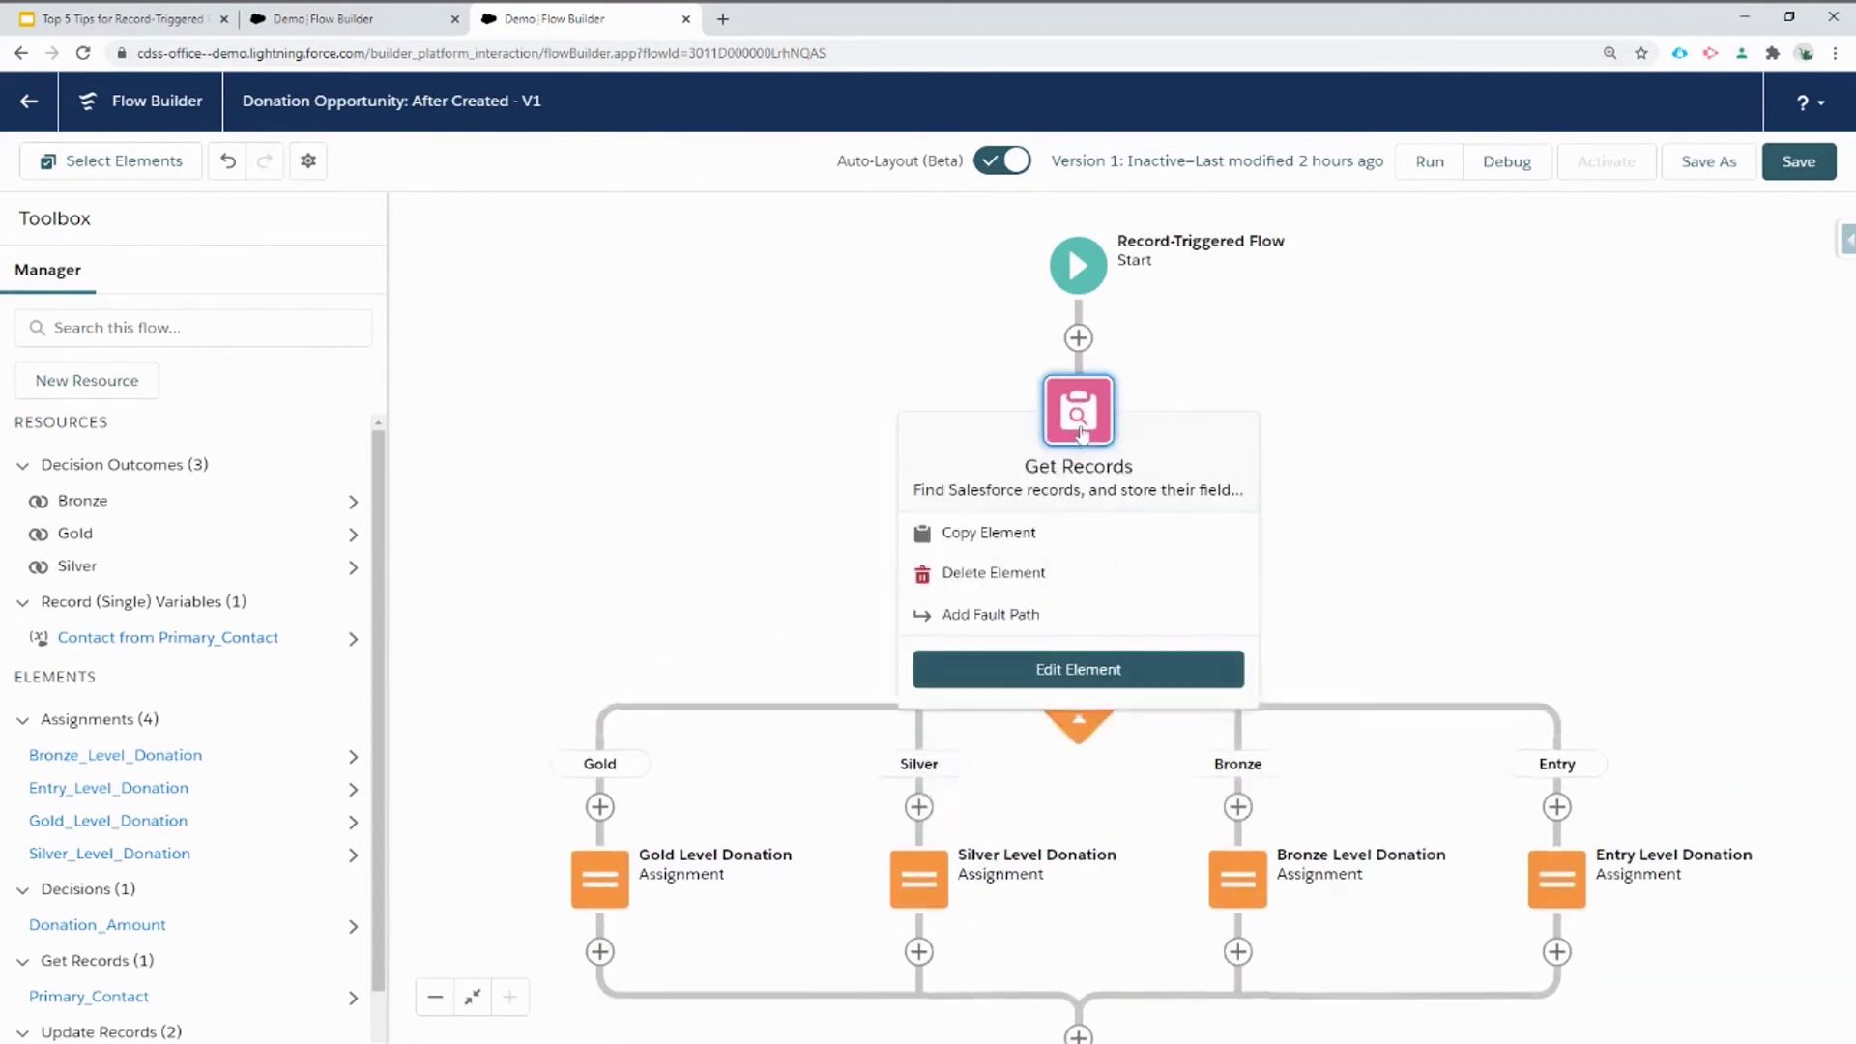
click(1095, 676)
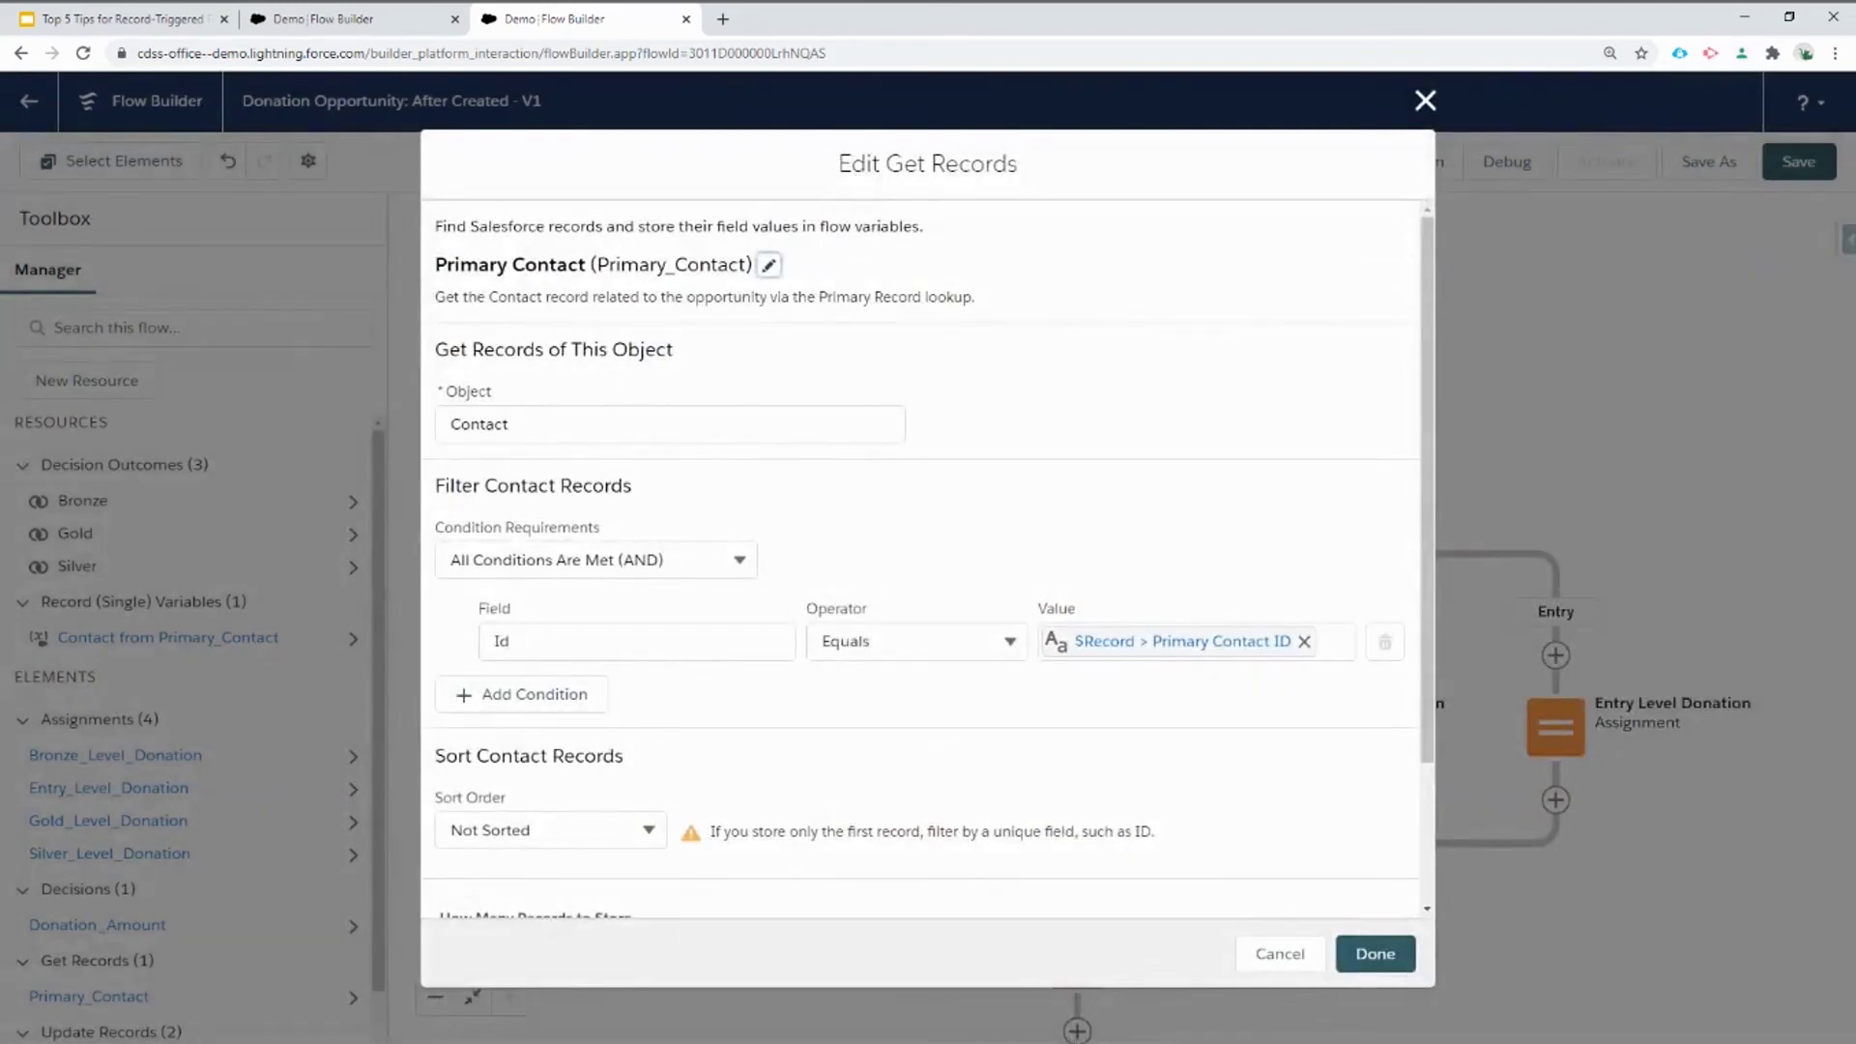
click(1399, 955)
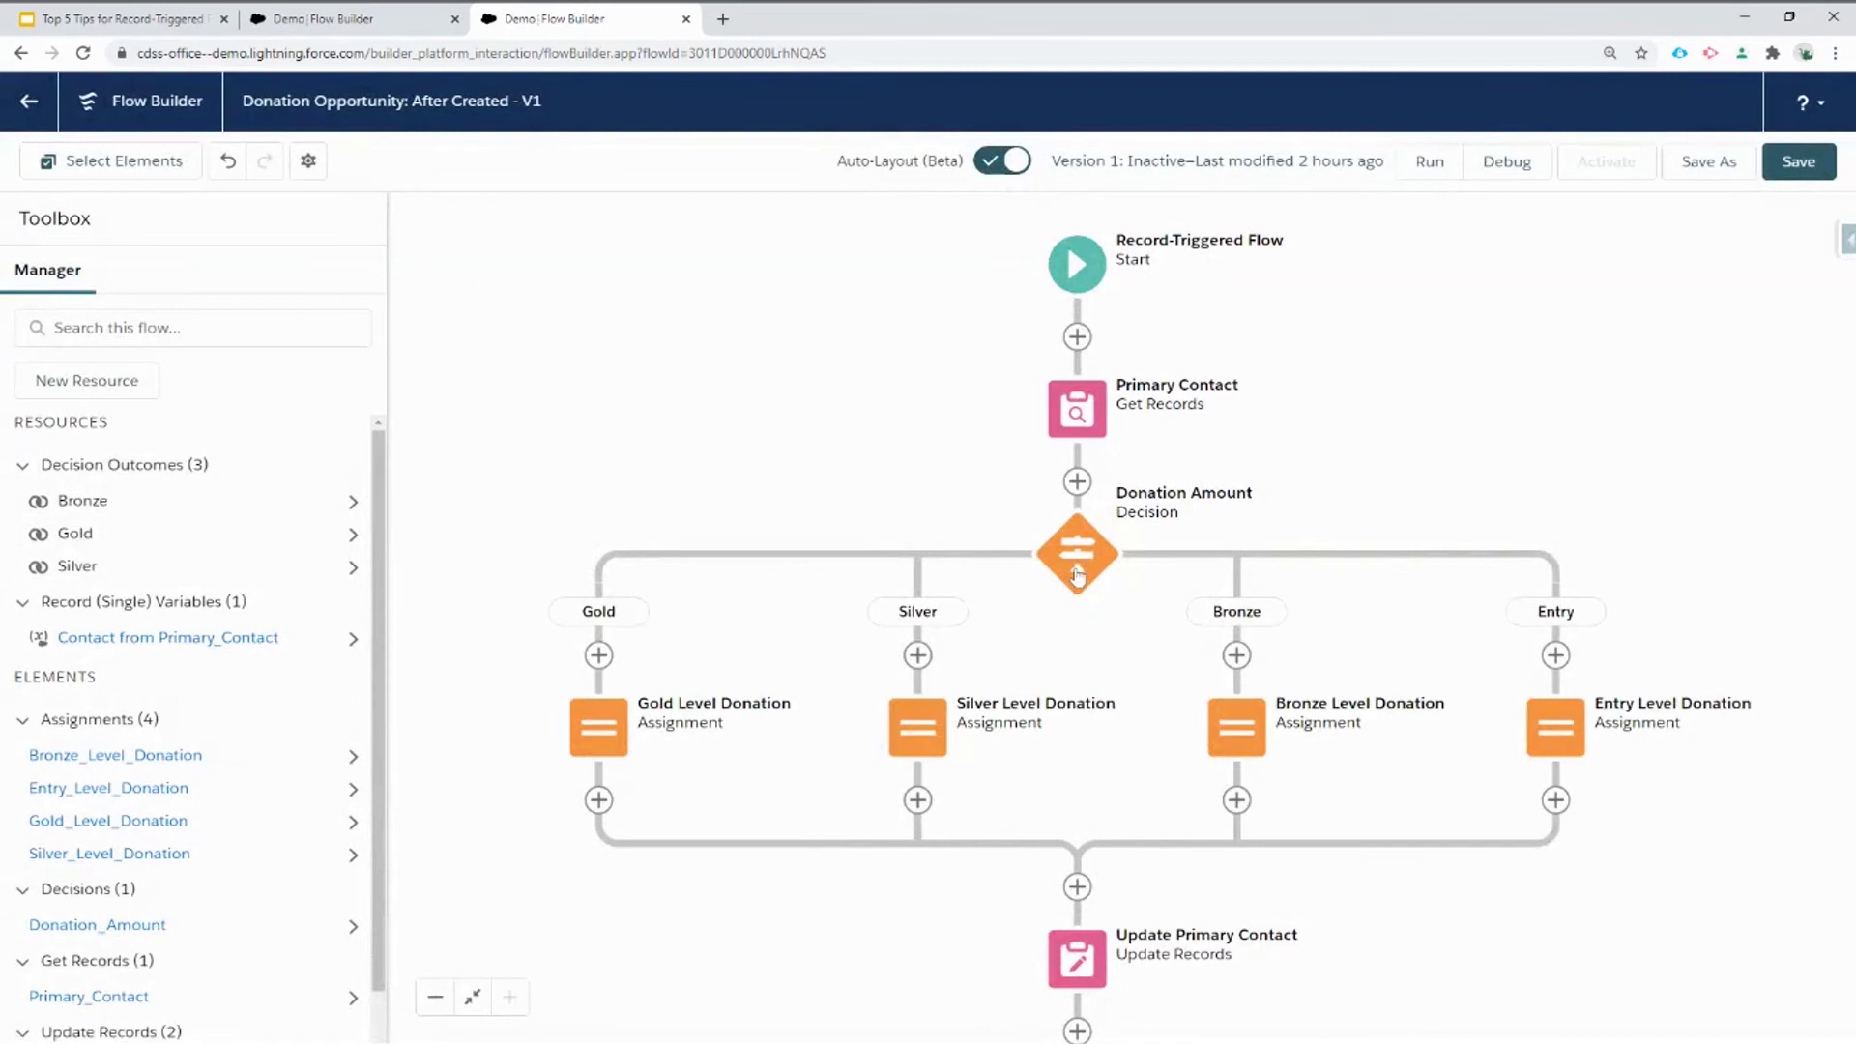
click(600, 759)
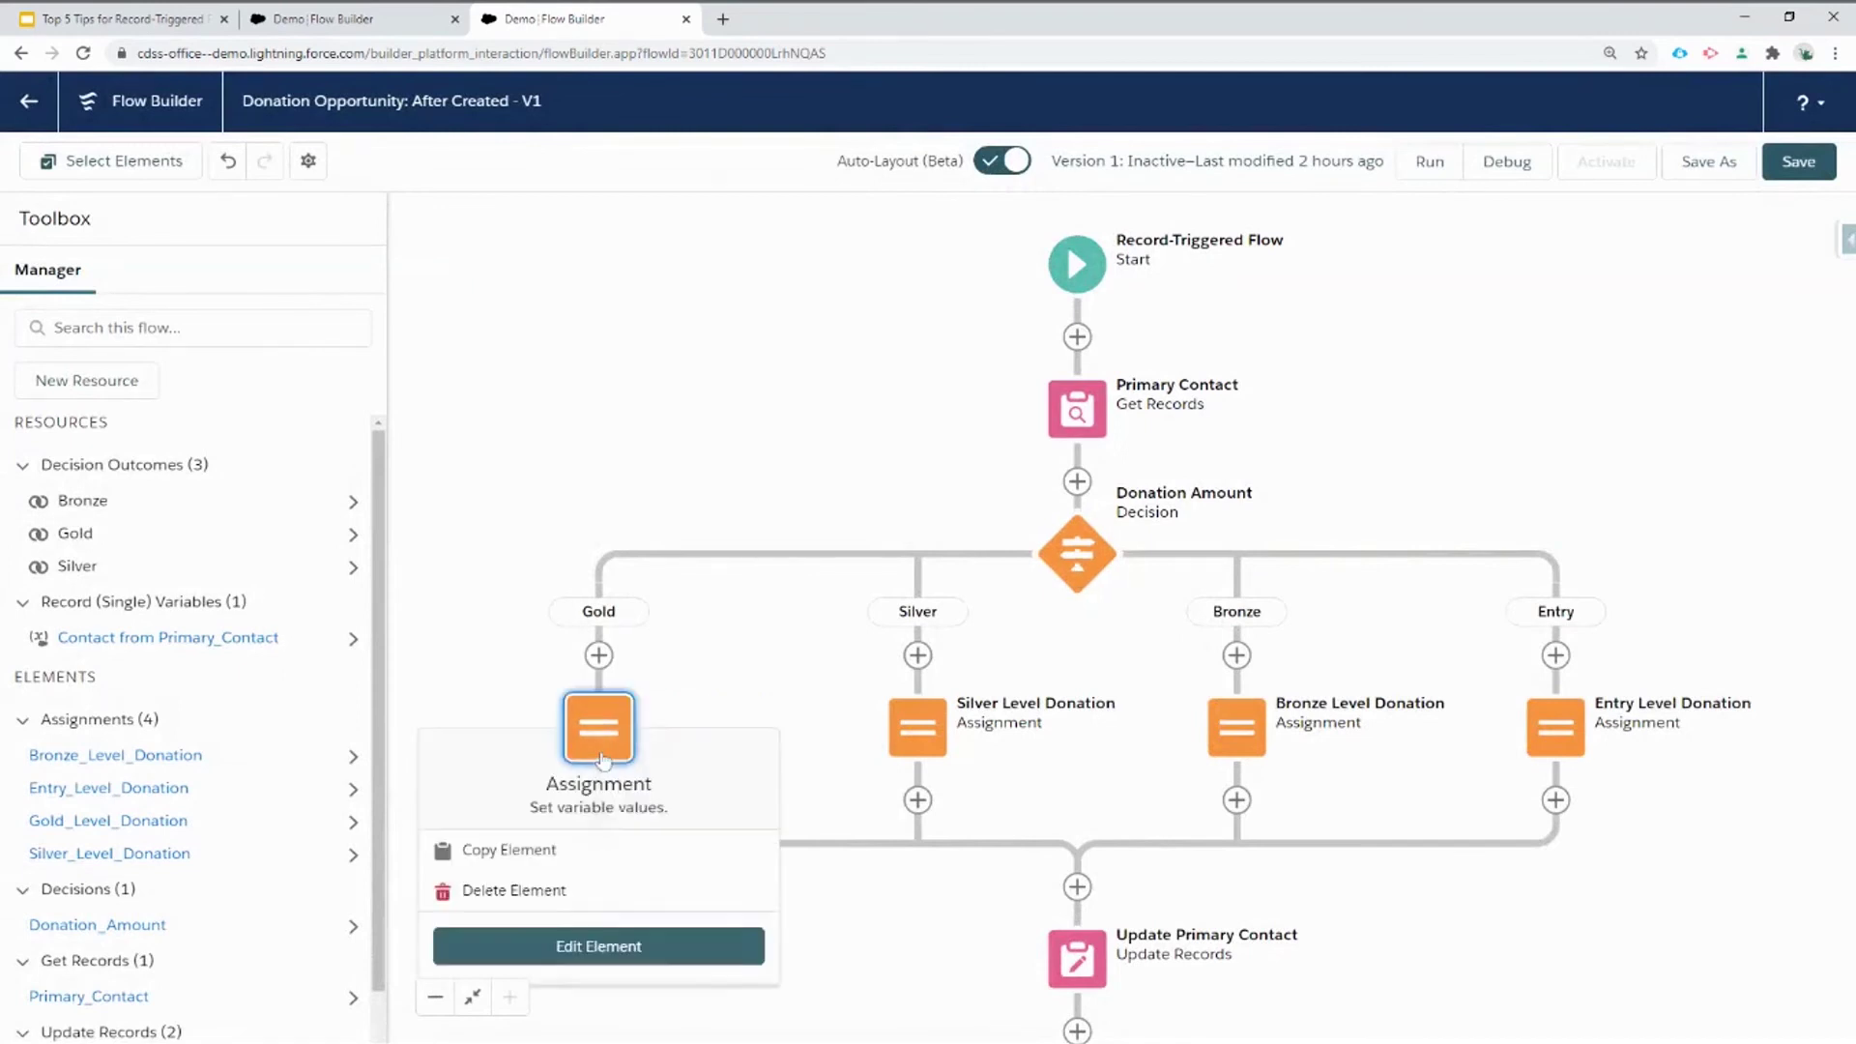
Inspect the Gold Level Donation assignment and Update Opportunity settings, leaving both unchanged.
click(636, 951)
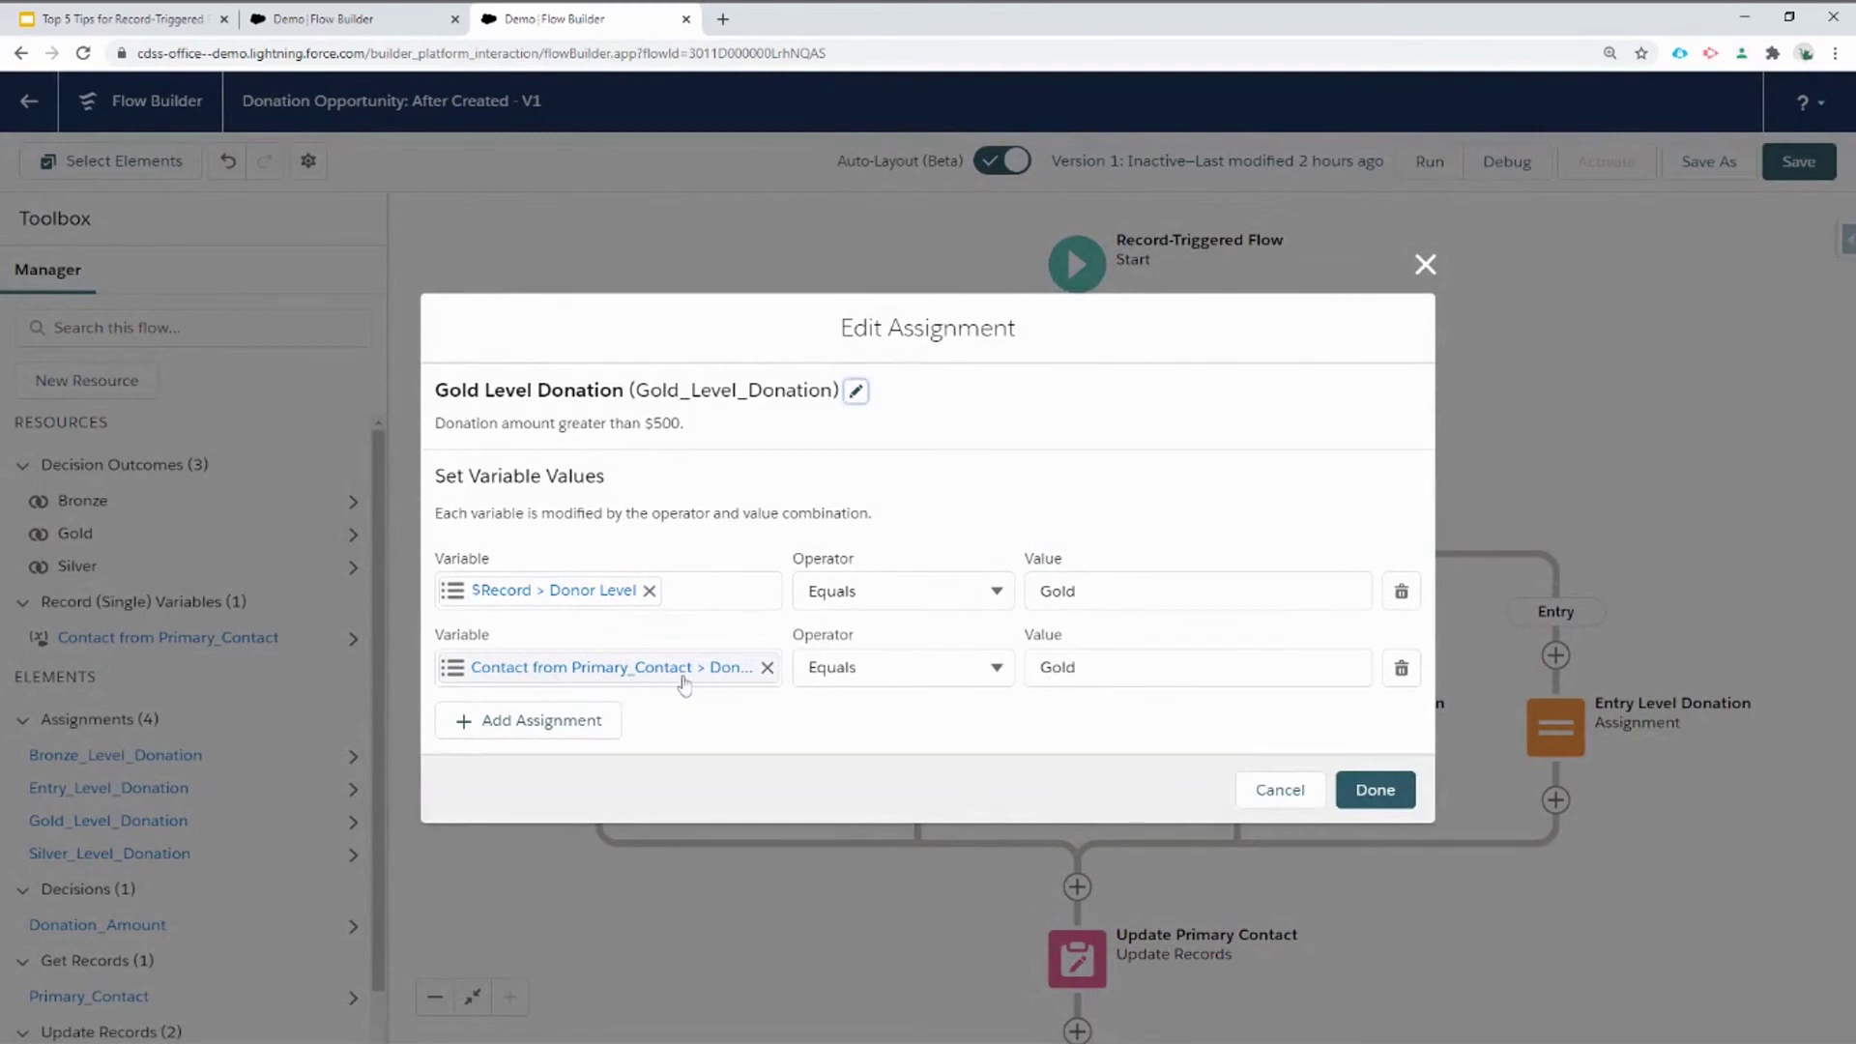
click(1398, 788)
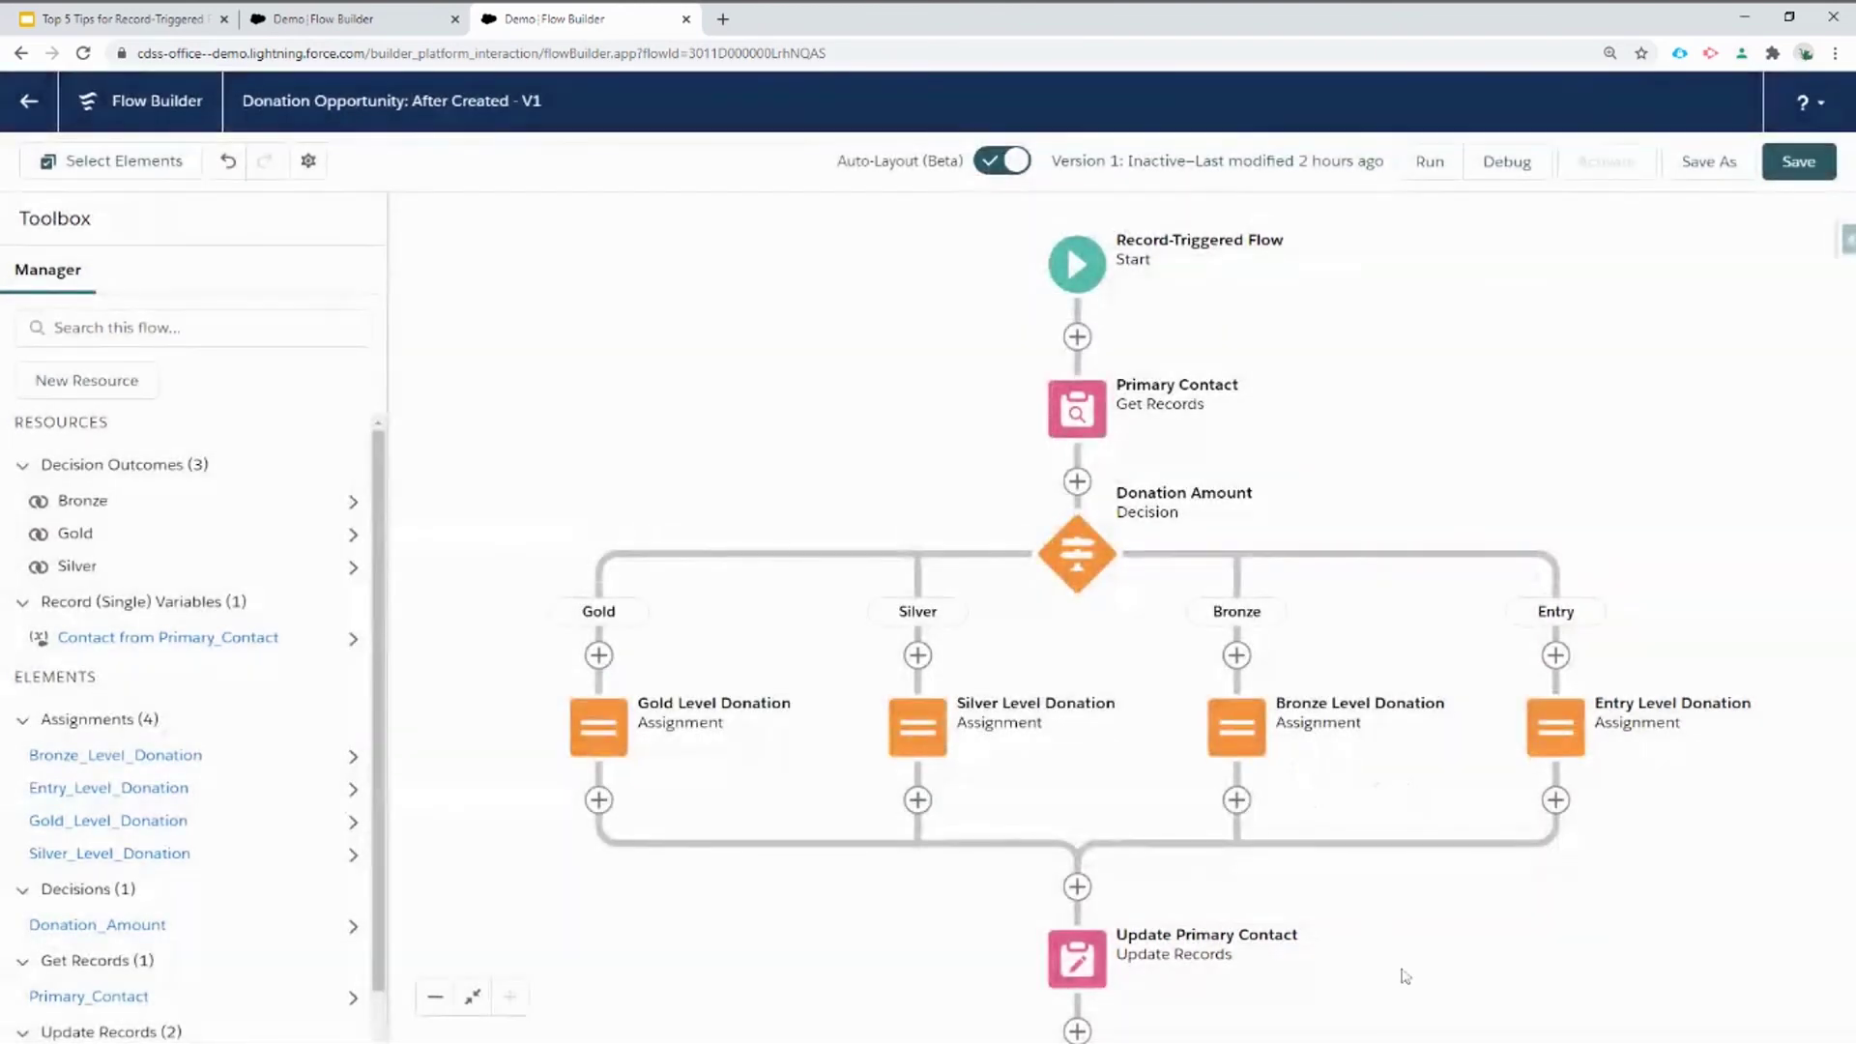
drag(1437, 944, 1434, 568)
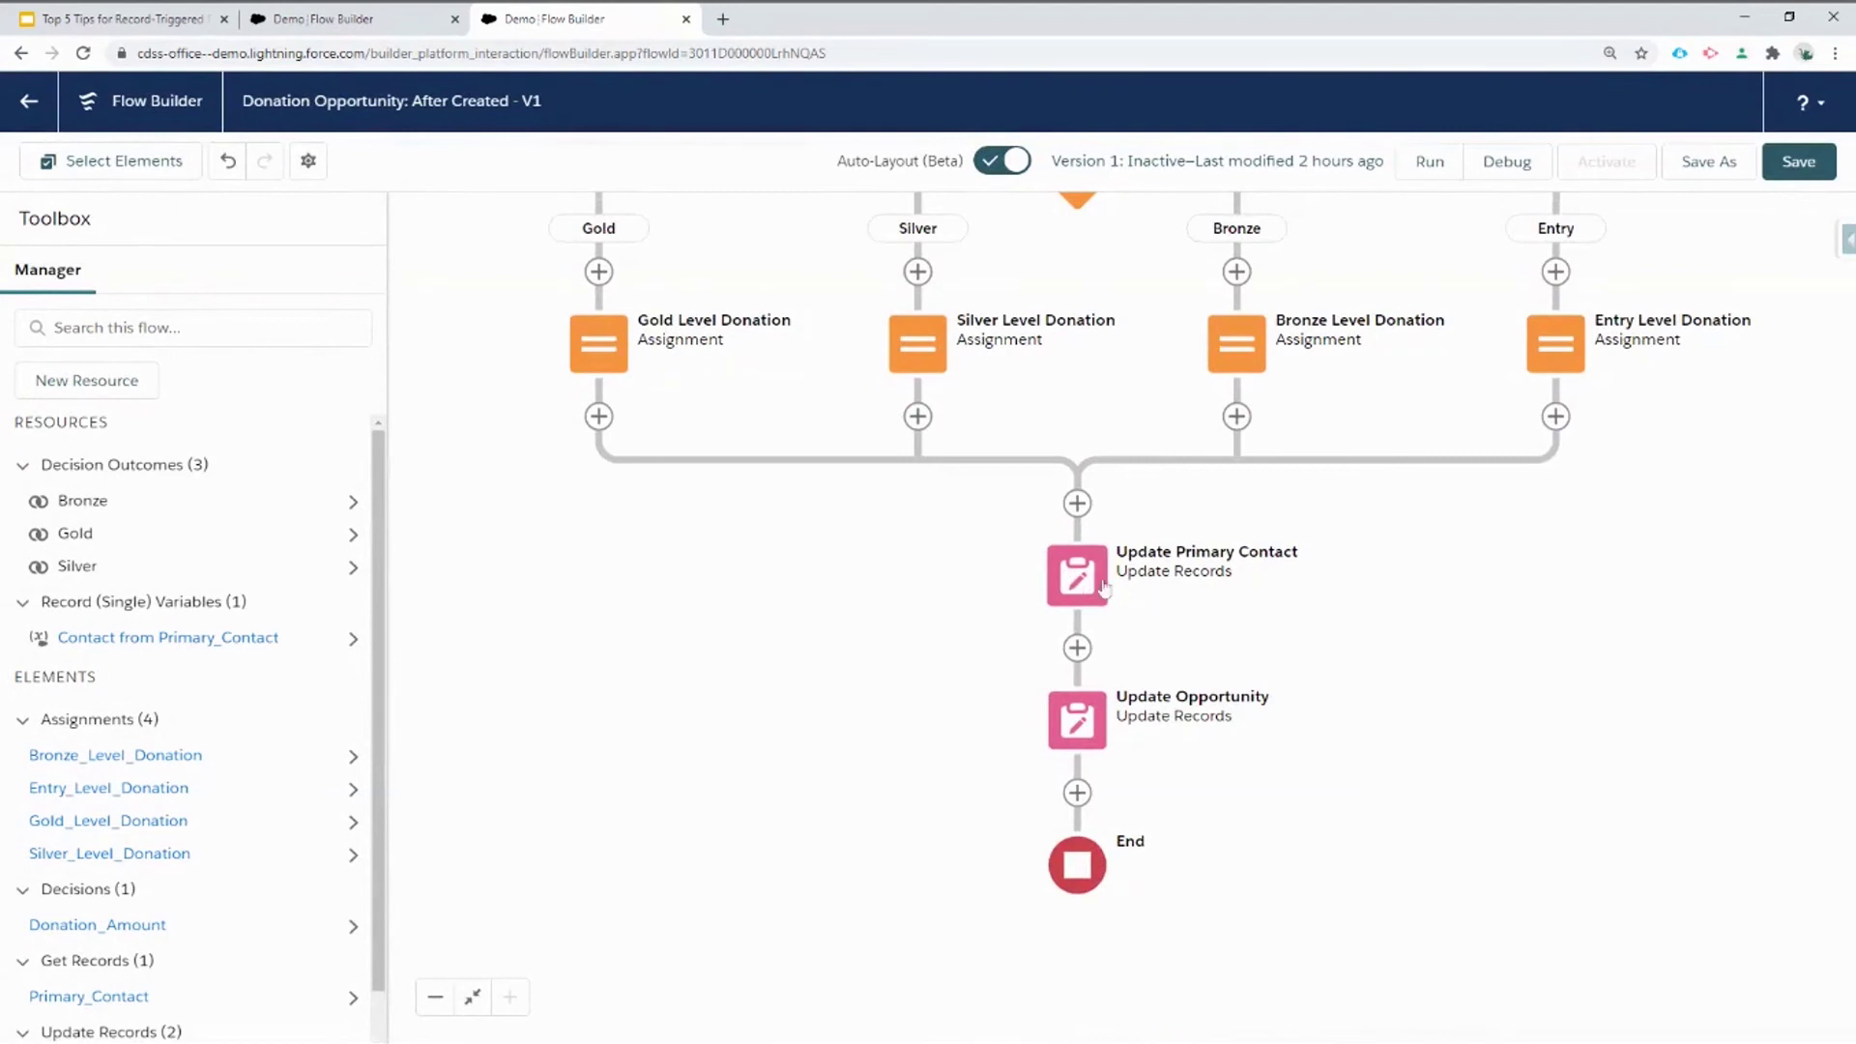
click(1073, 740)
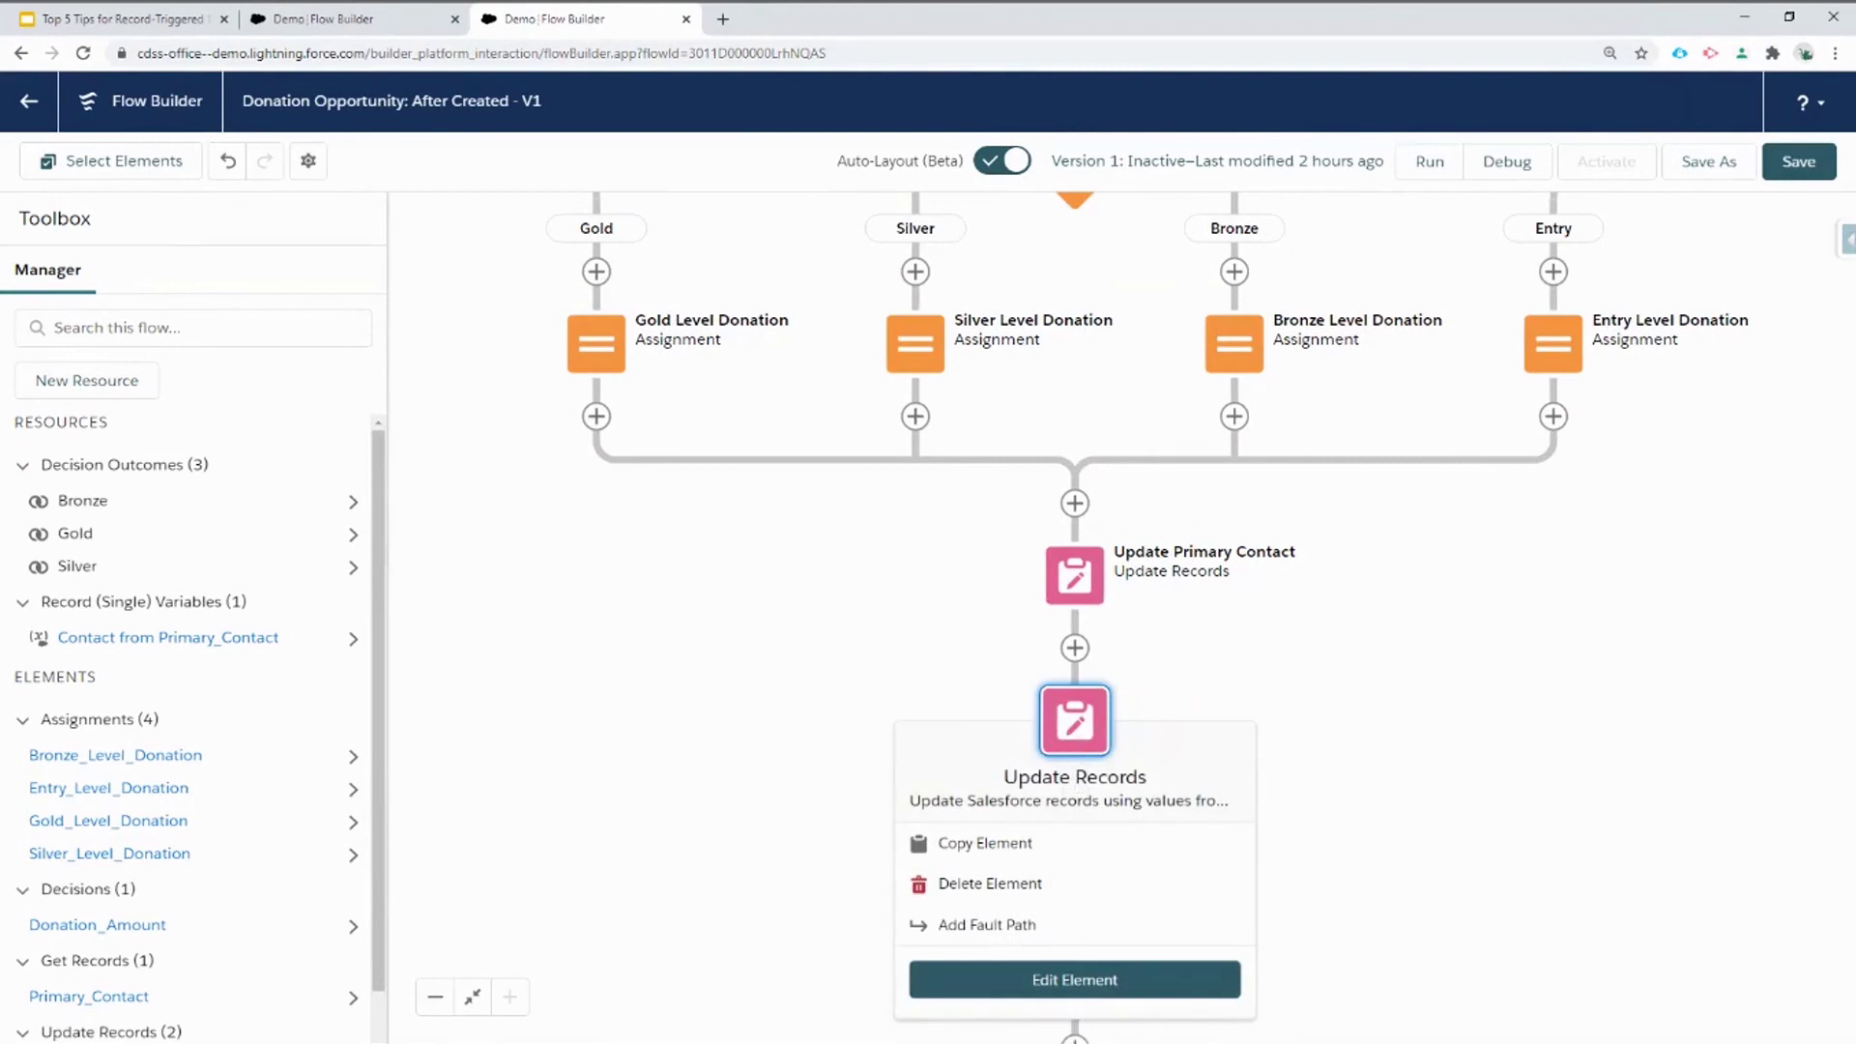
click(1092, 991)
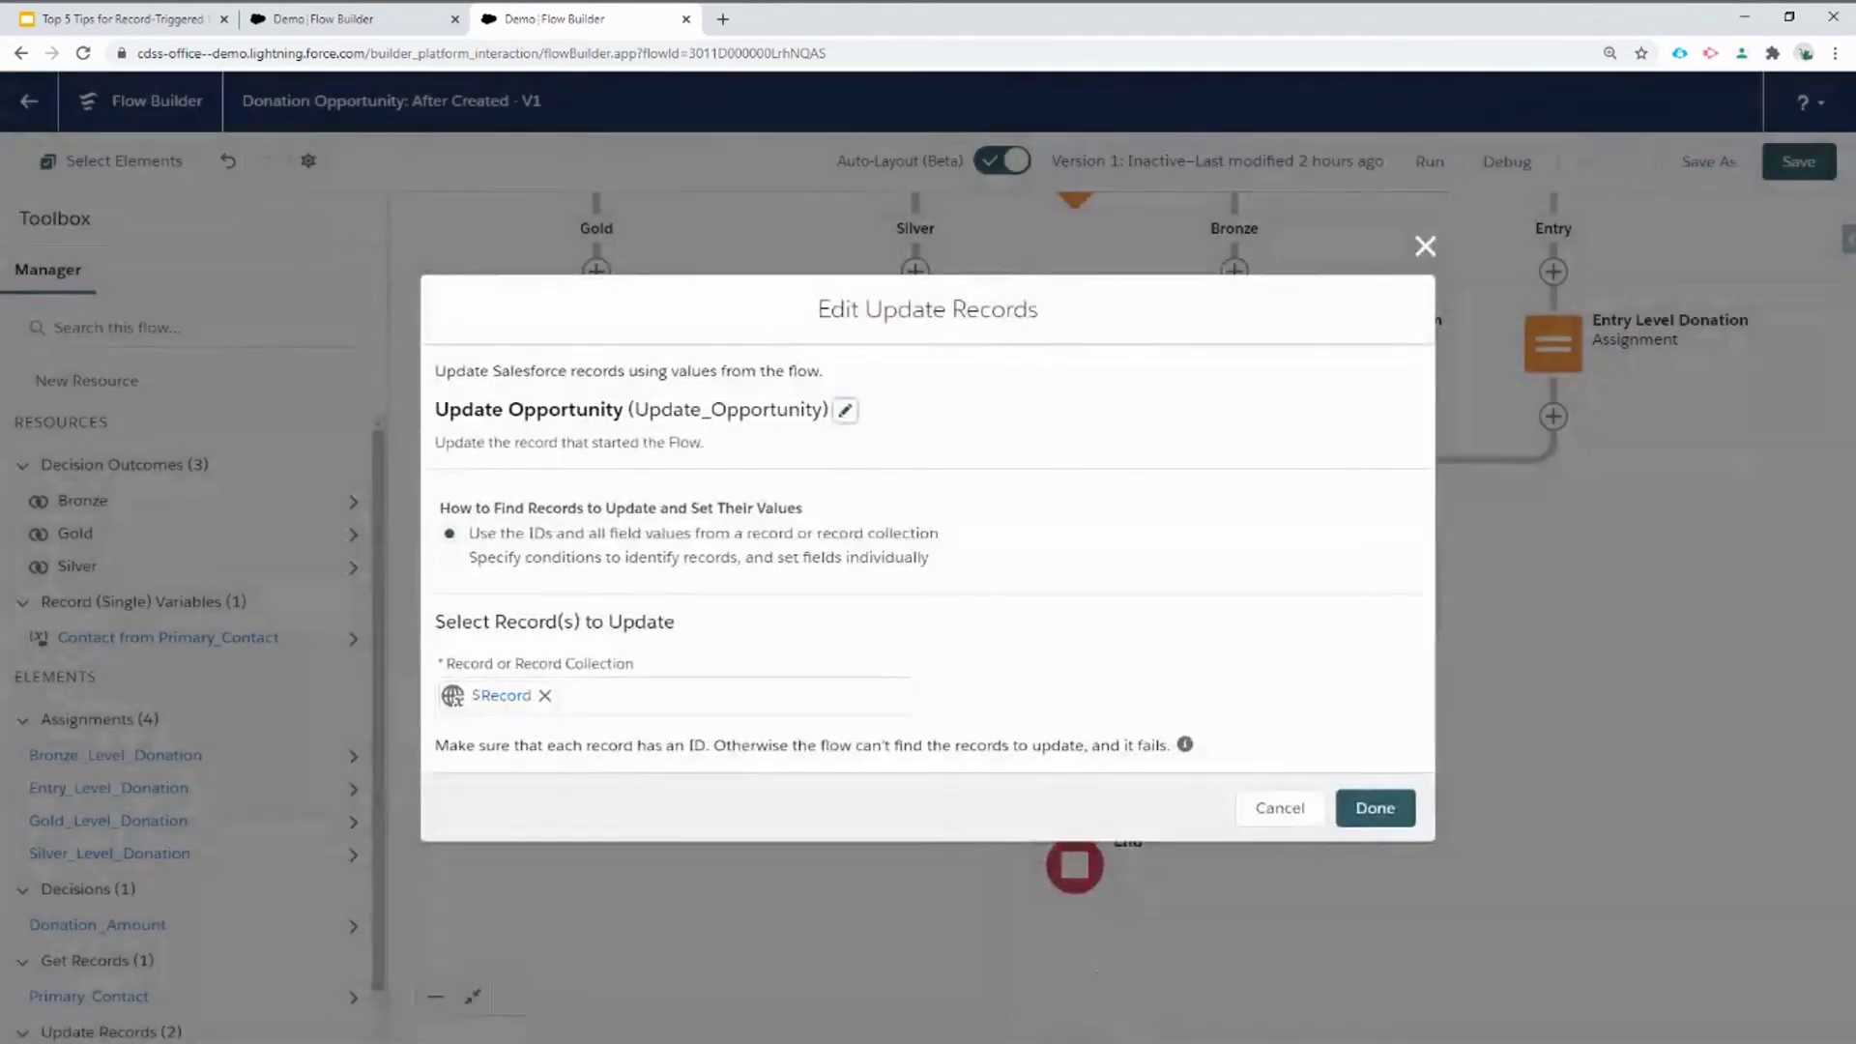
click(1379, 822)
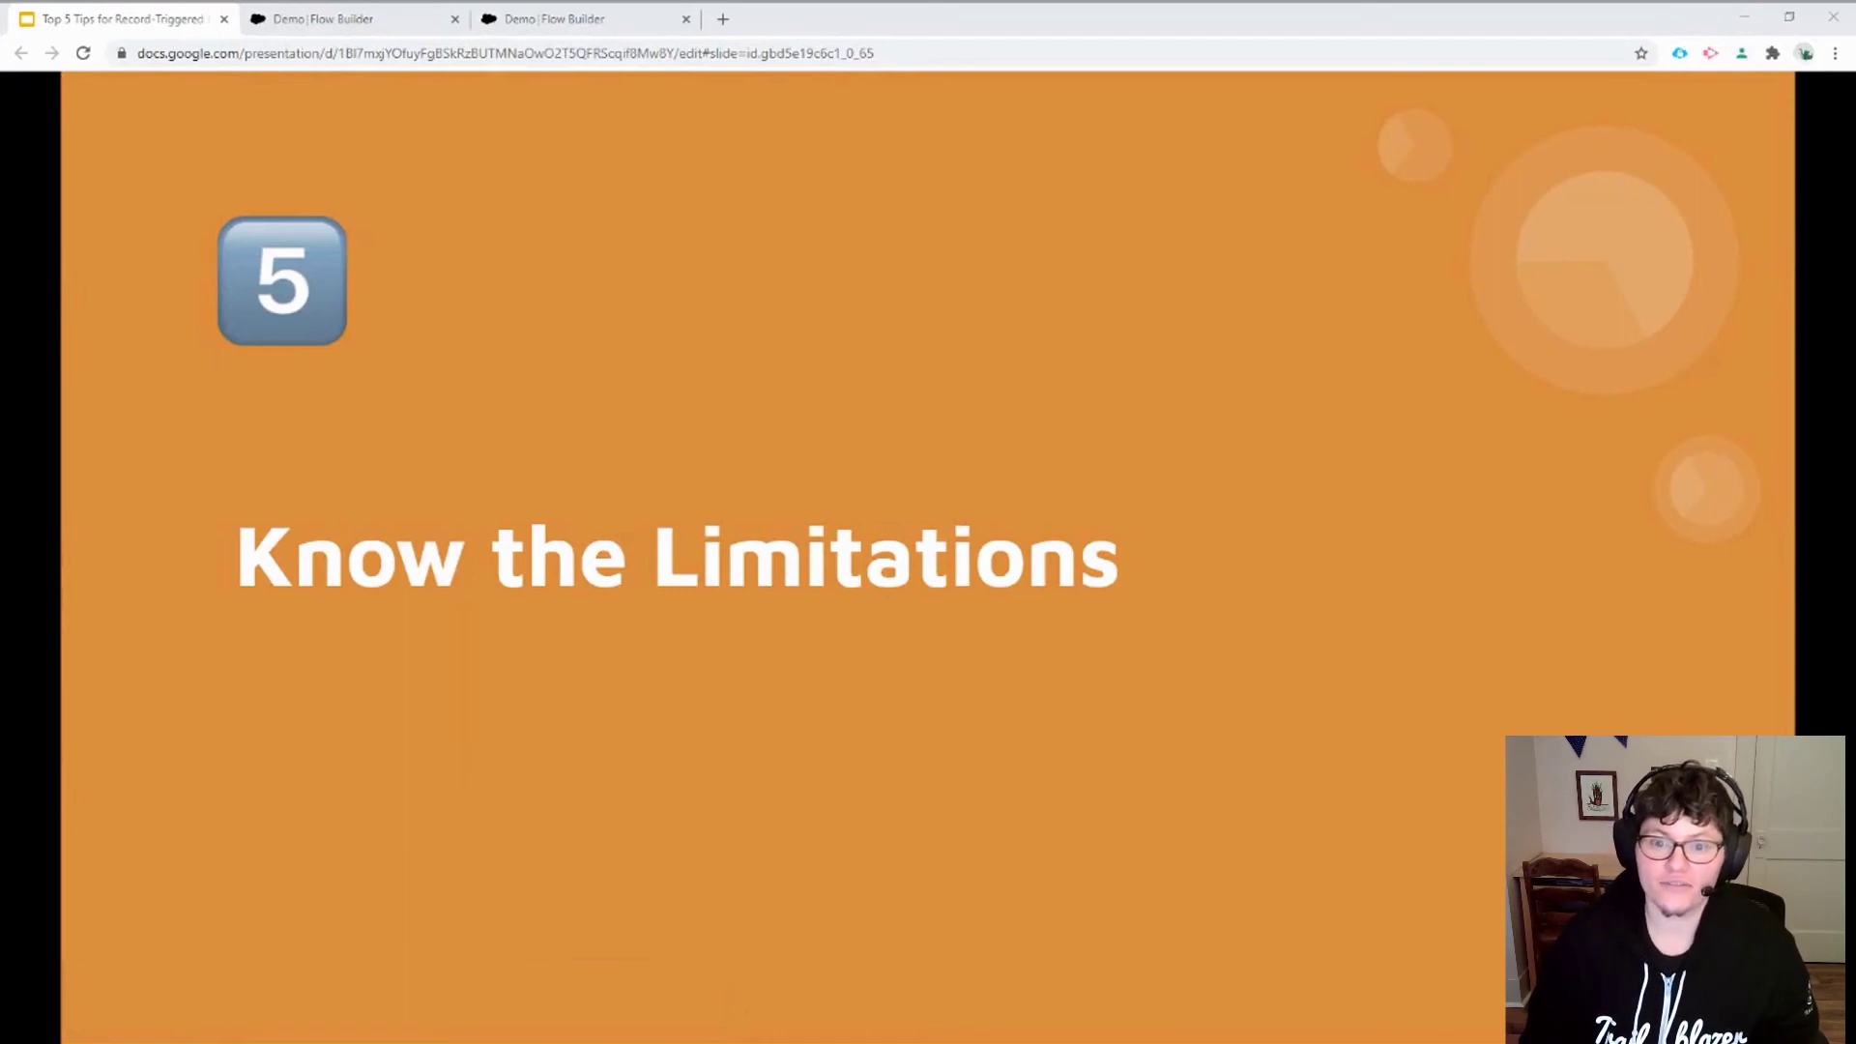
Show the execution-order, no-subflows and conflicting-automations cautions, then the closing slide.
key(Right)
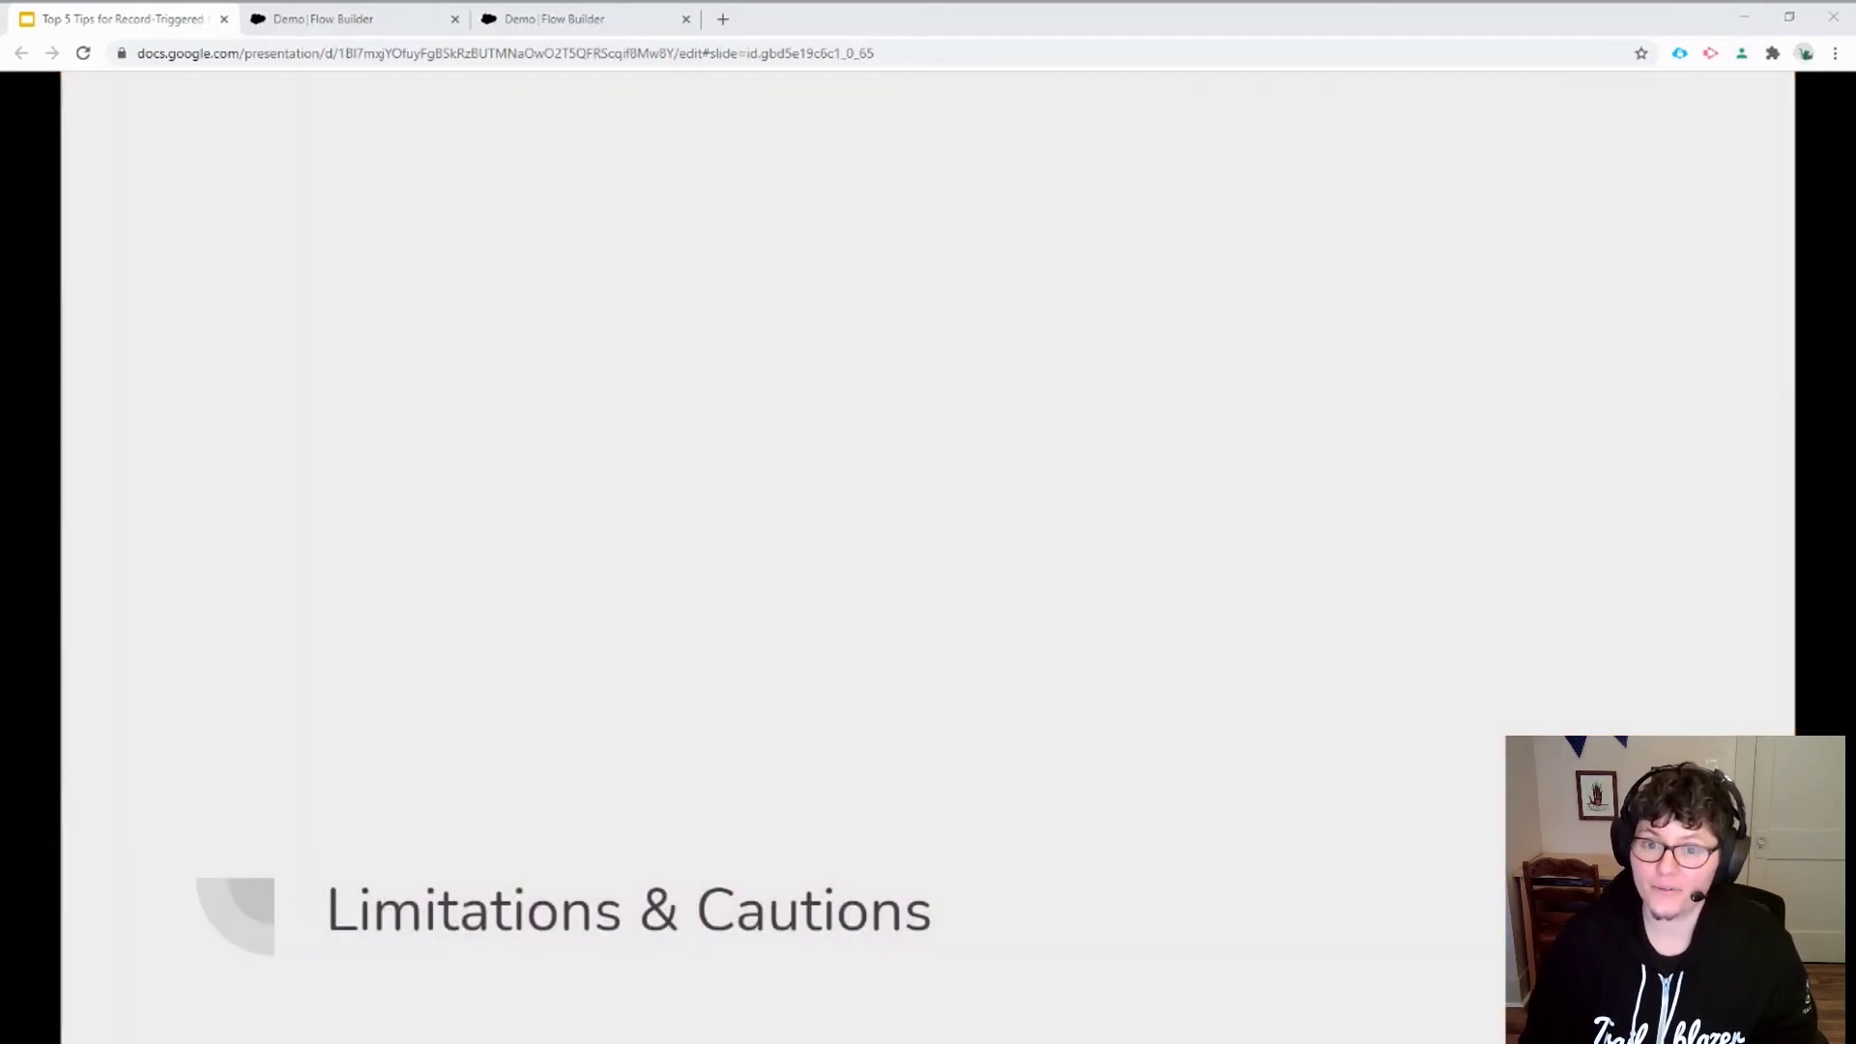
key(Right)
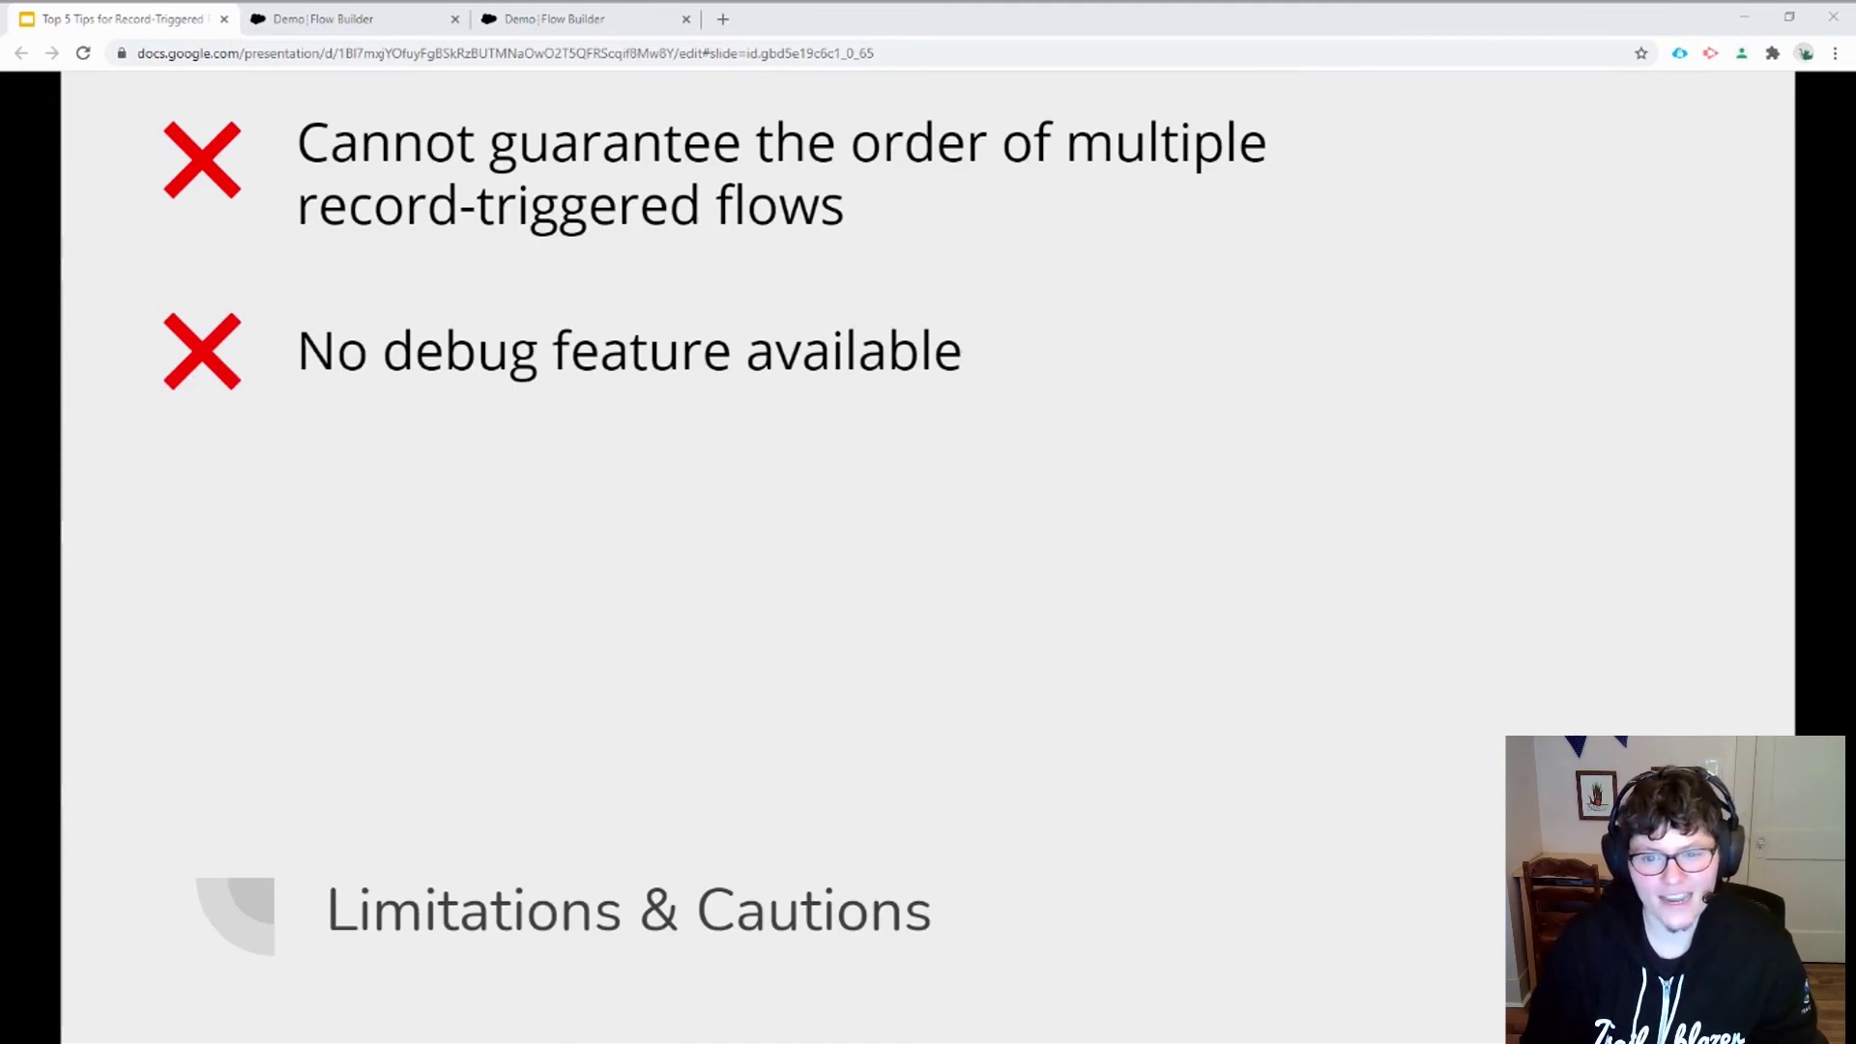
key(Right)
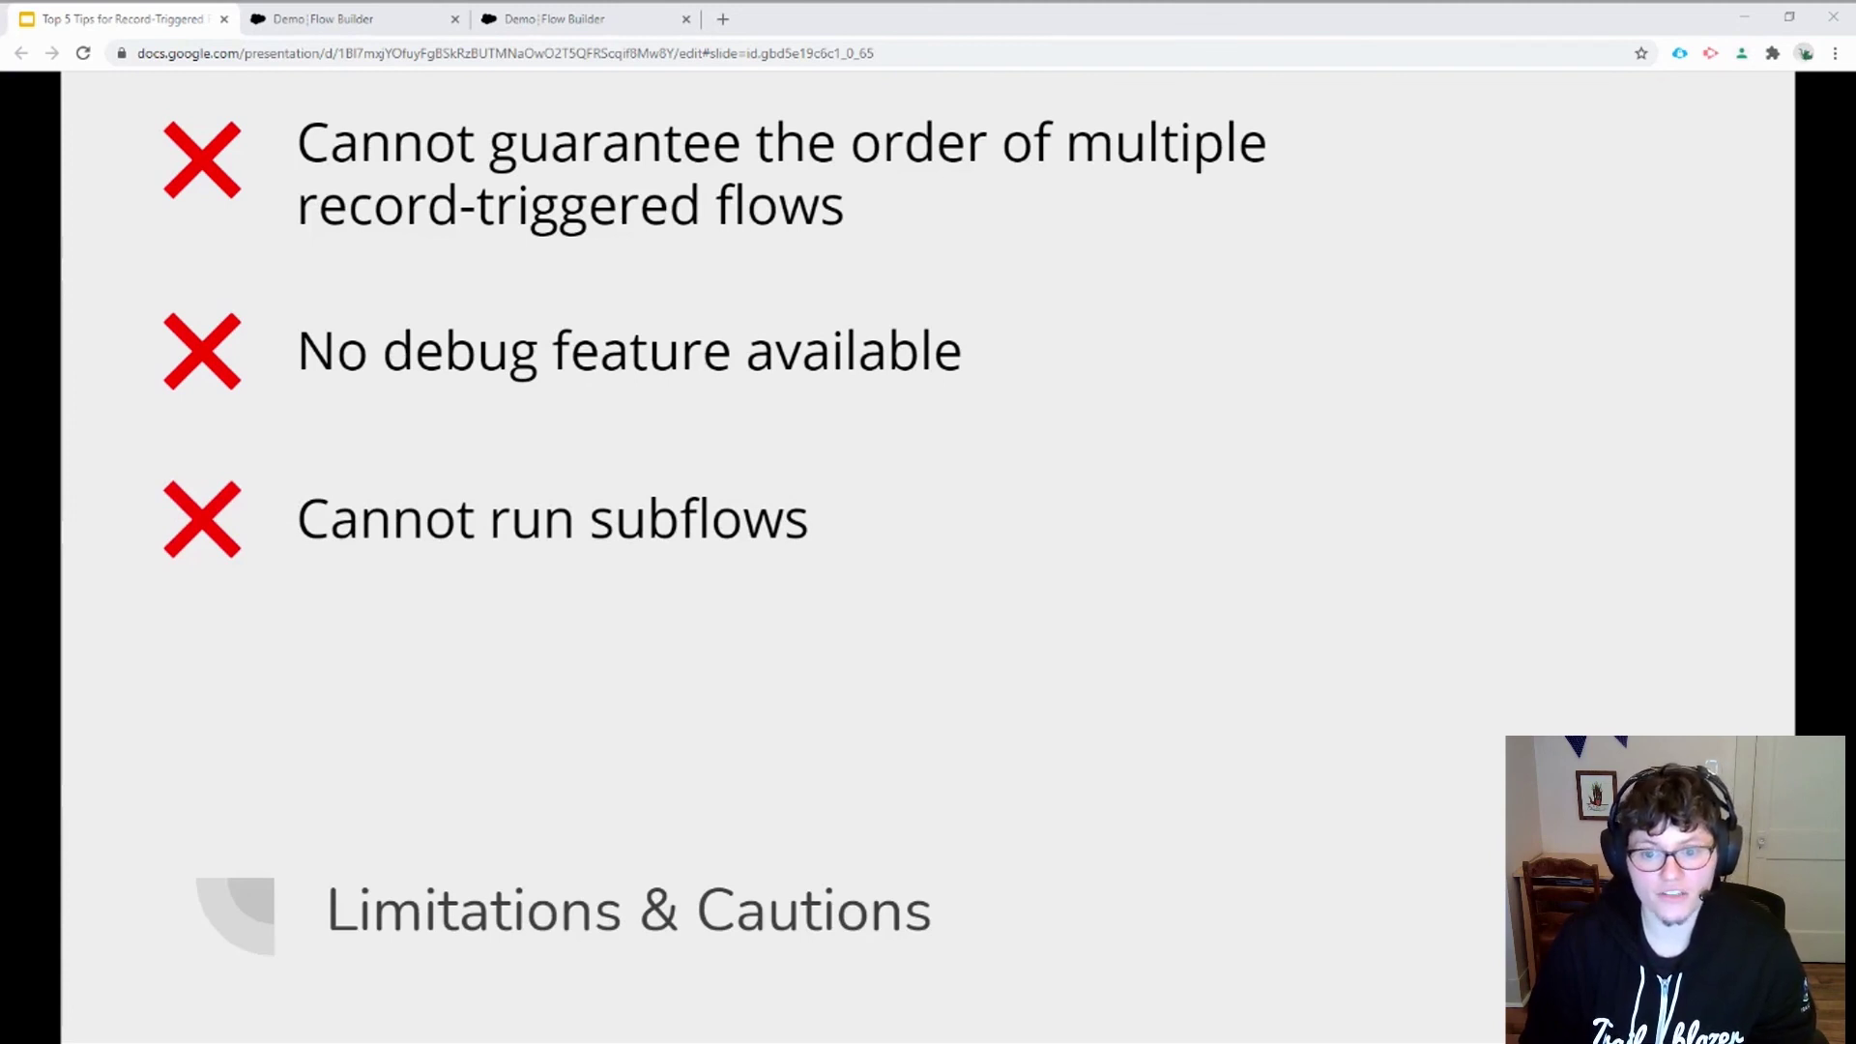
key(Right)
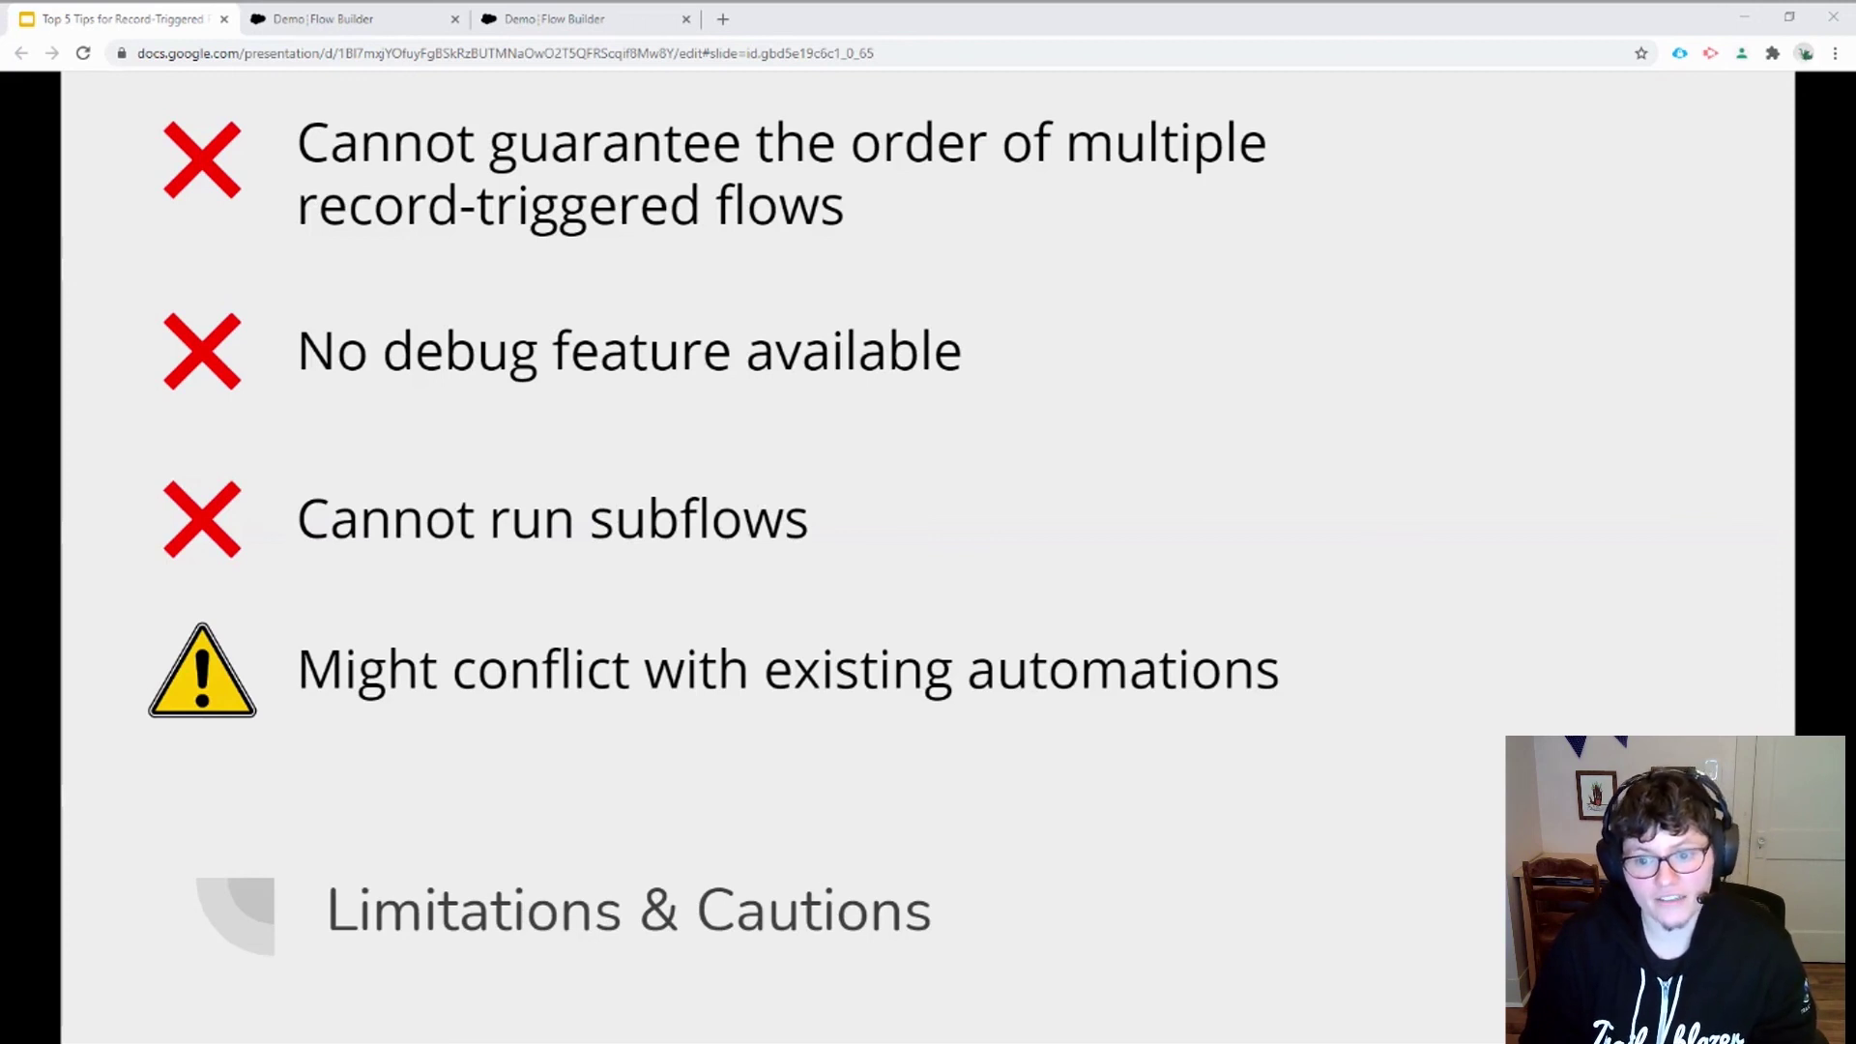
key(Right)
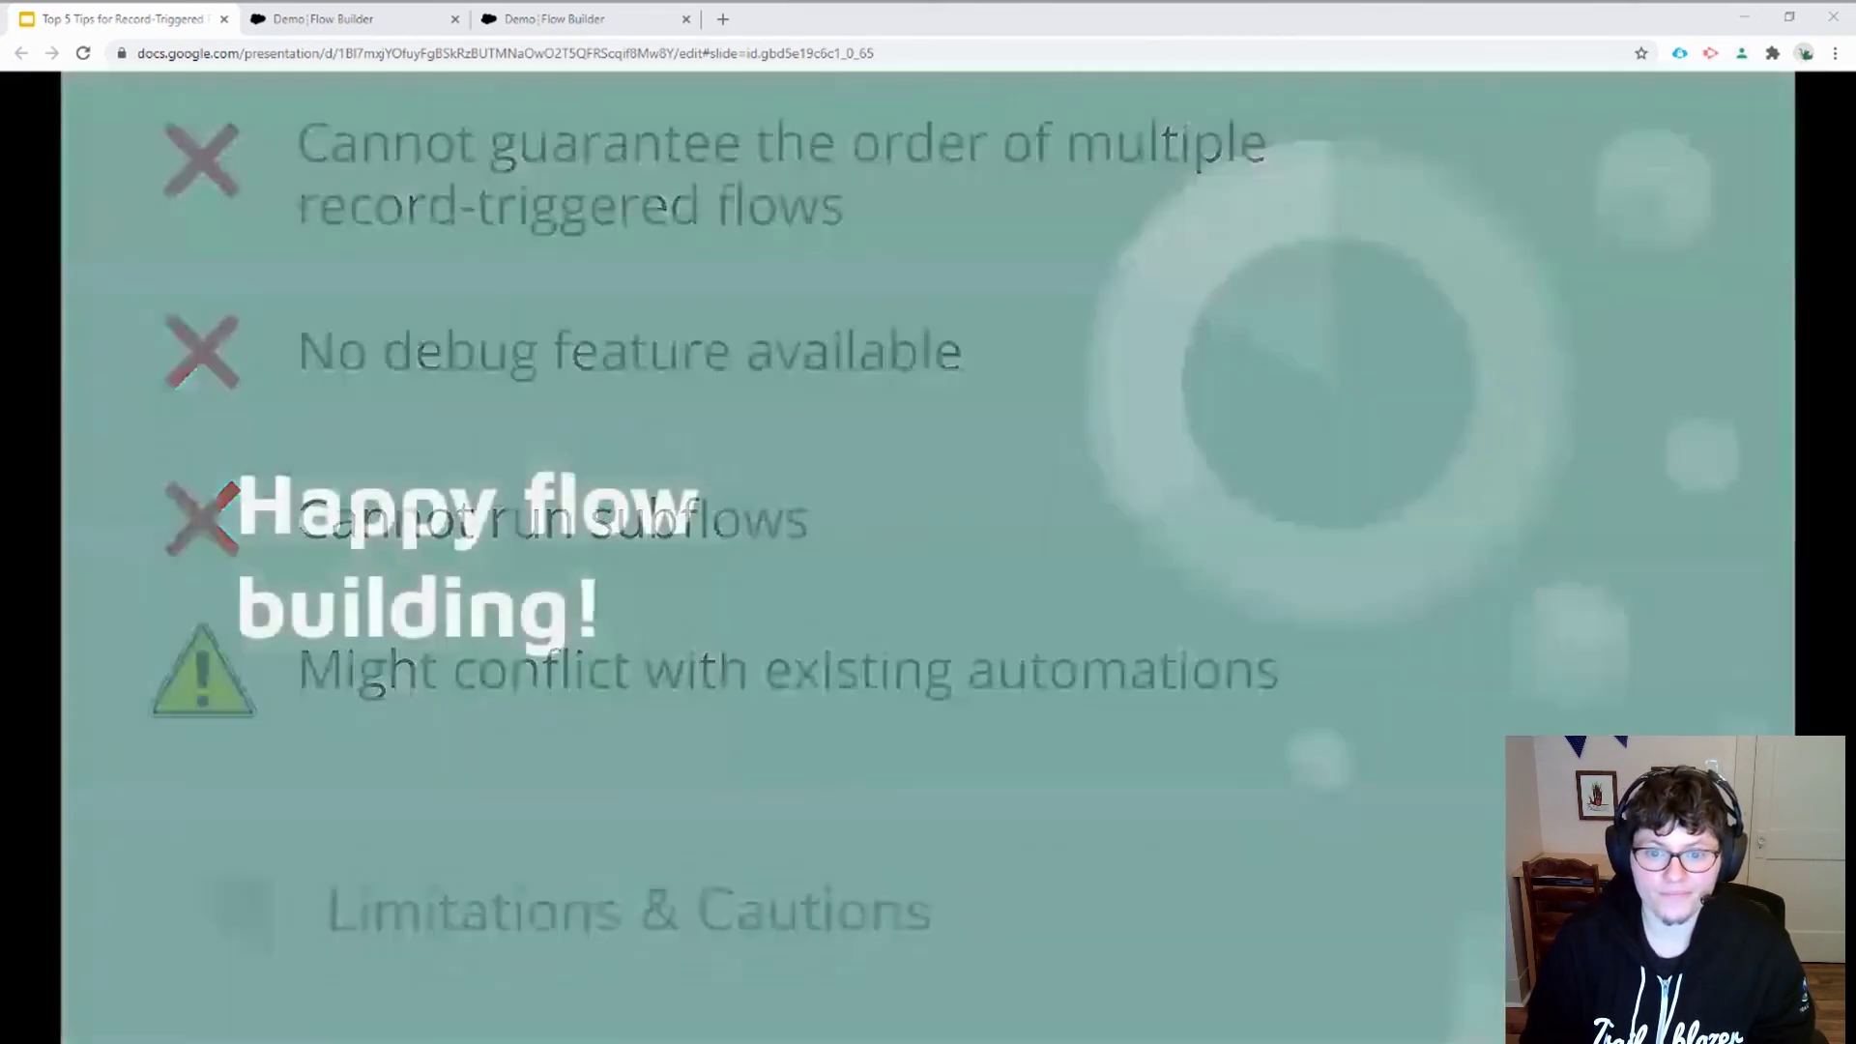